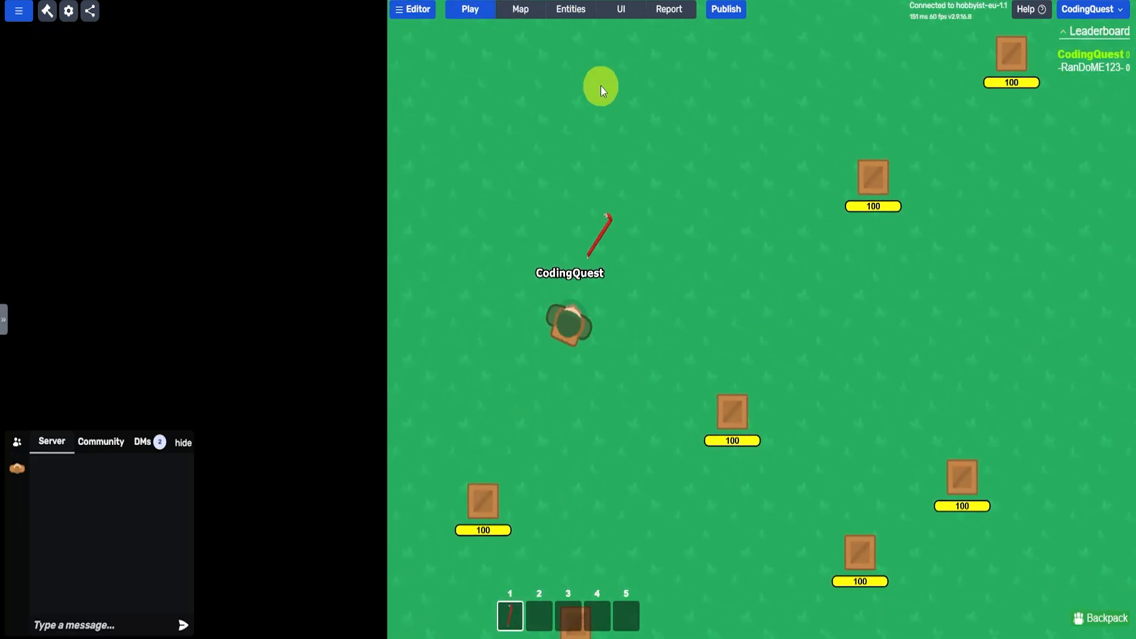
# - Examine the game's player types, including the settings of the NPCs type
pyautogui.click(570, 13)
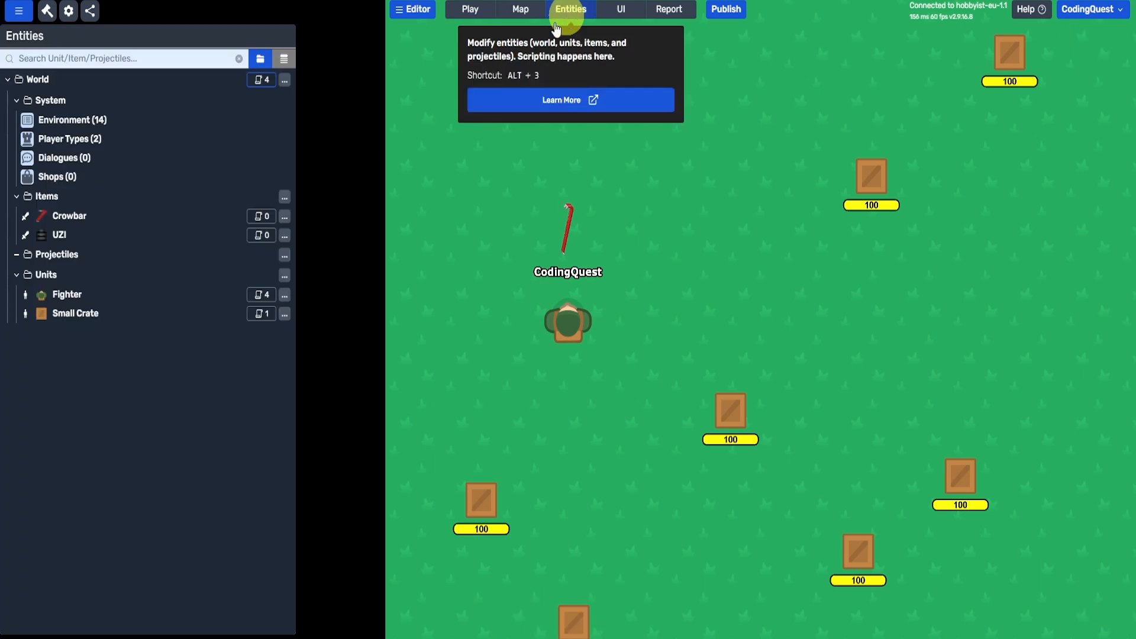
pyautogui.click(104, 139)
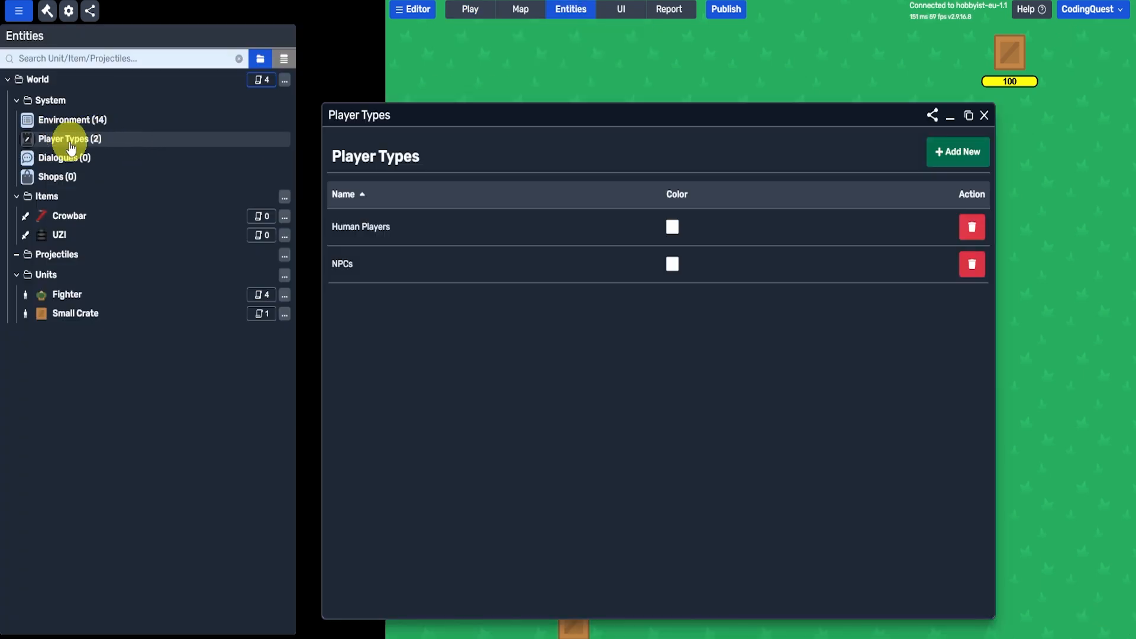
pyautogui.click(346, 268)
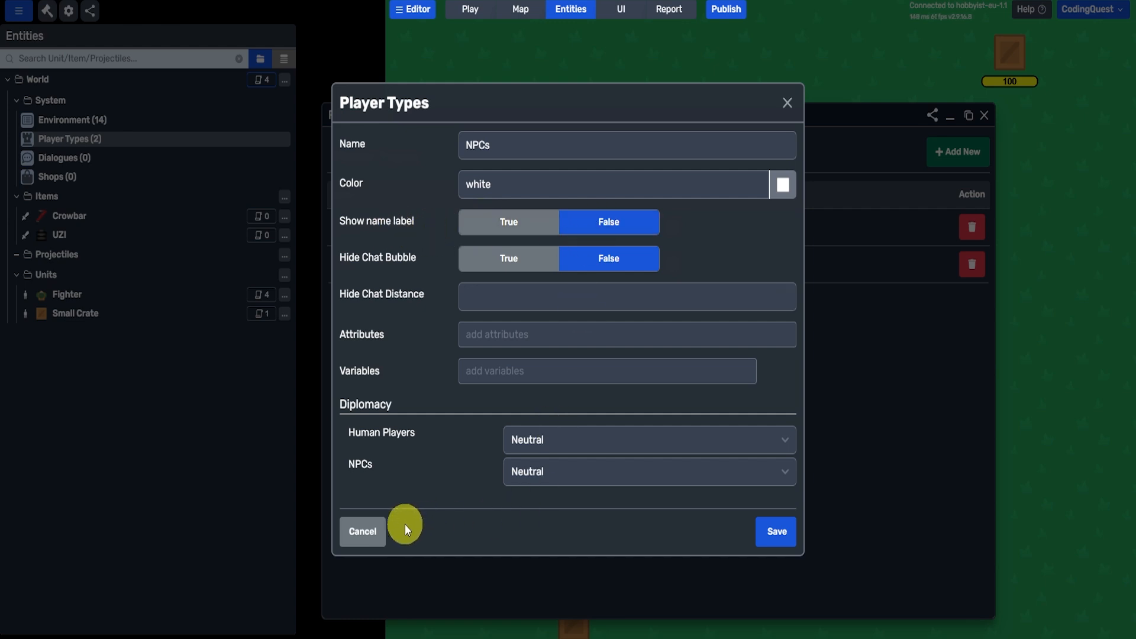
pyautogui.click(379, 532)
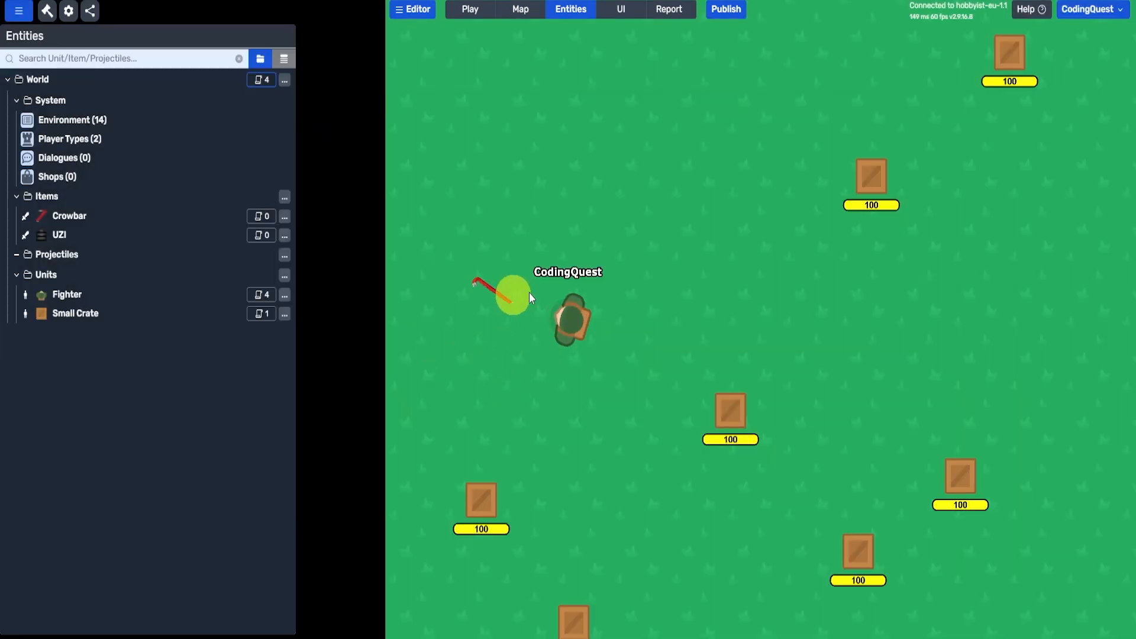
pyautogui.click(112, 138)
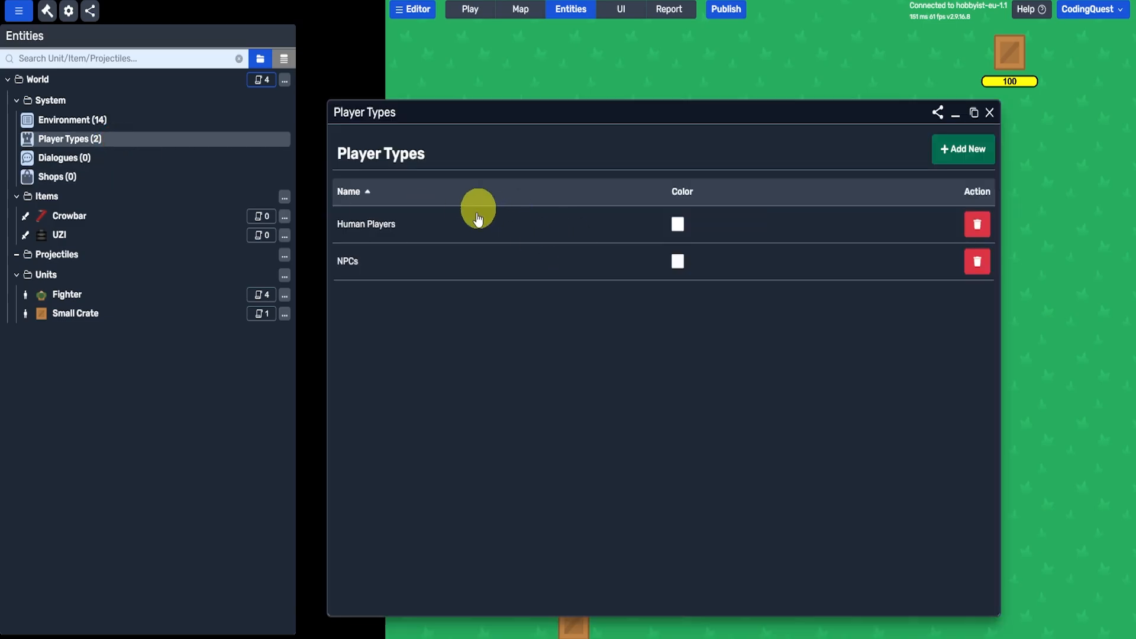
pyautogui.click(375, 231)
pyautogui.press('Escape')
pyautogui.press('Escape')
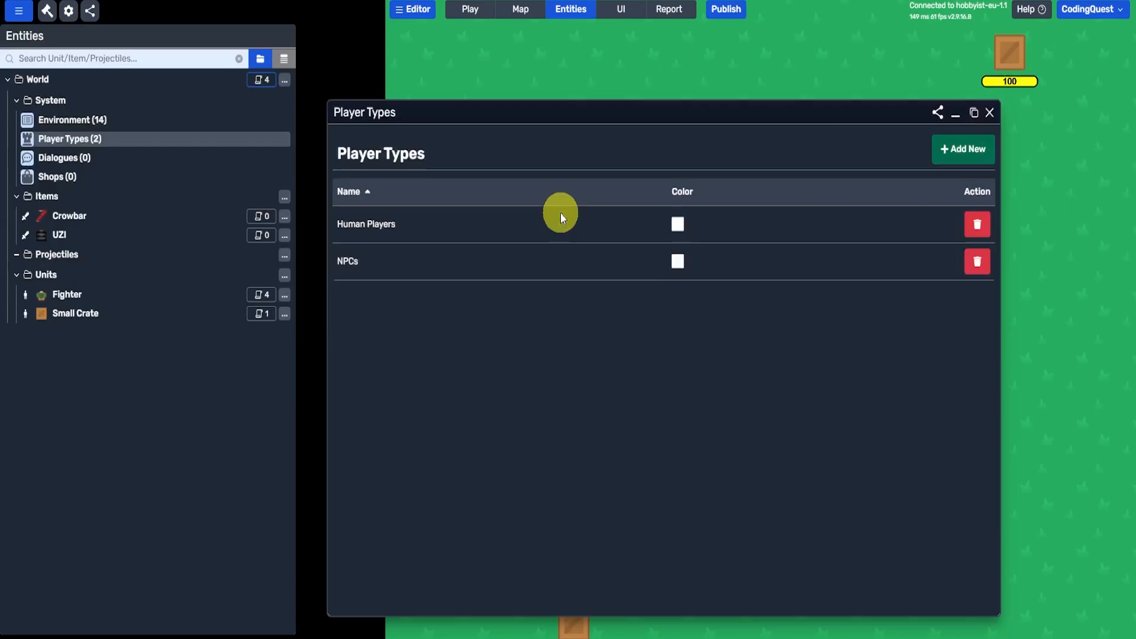
# - Check how the world's initialize script assigns the AI player to a player type
pyautogui.click(262, 79)
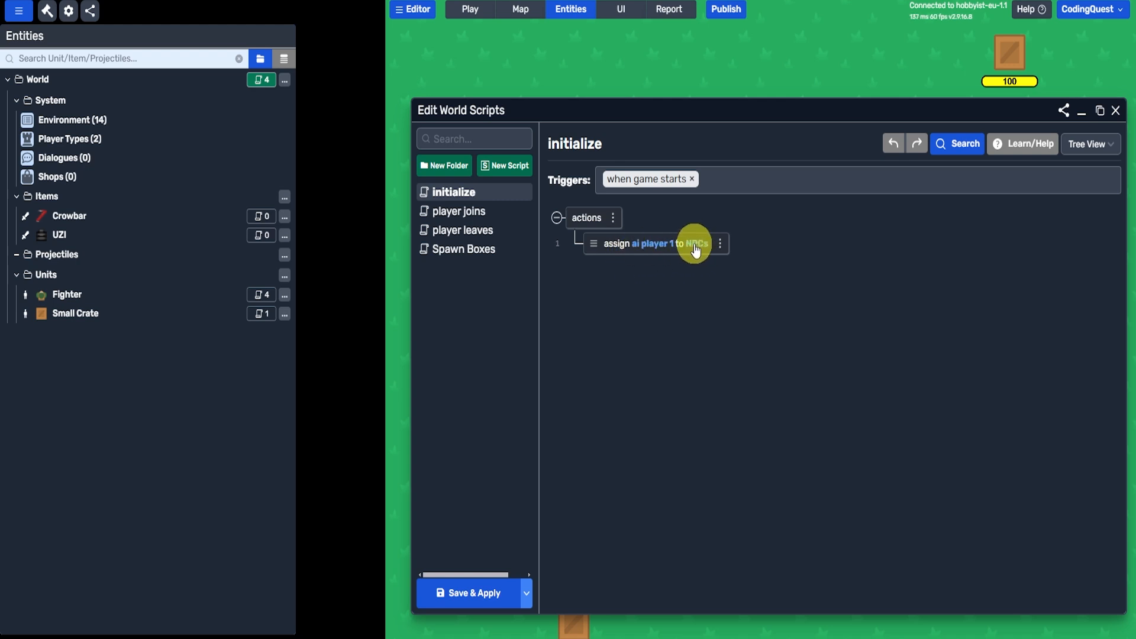
pyautogui.press('Escape')
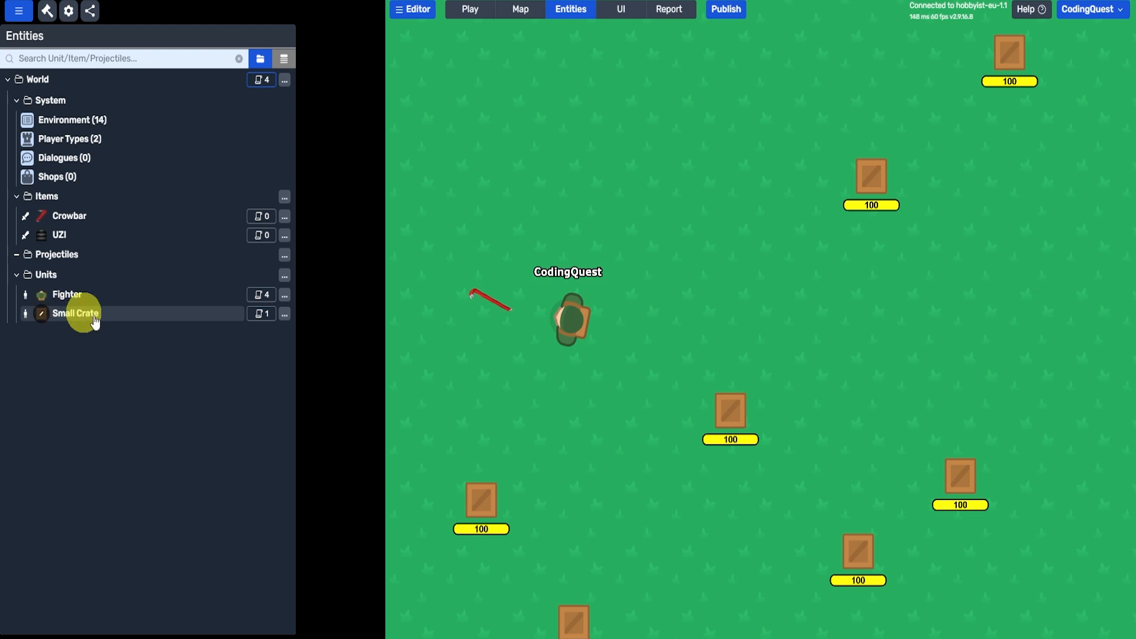
pyautogui.click(722, 363)
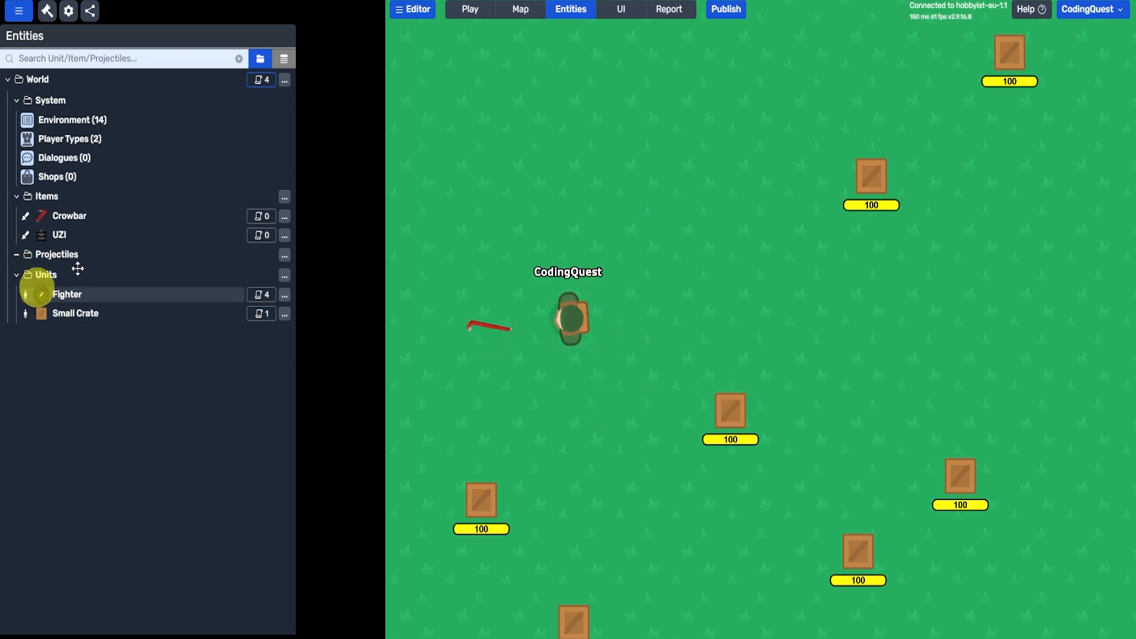
# - Add a "create item at position" action to the "then do" branch of the Small Crate's Death script
pyautogui.click(259, 321)
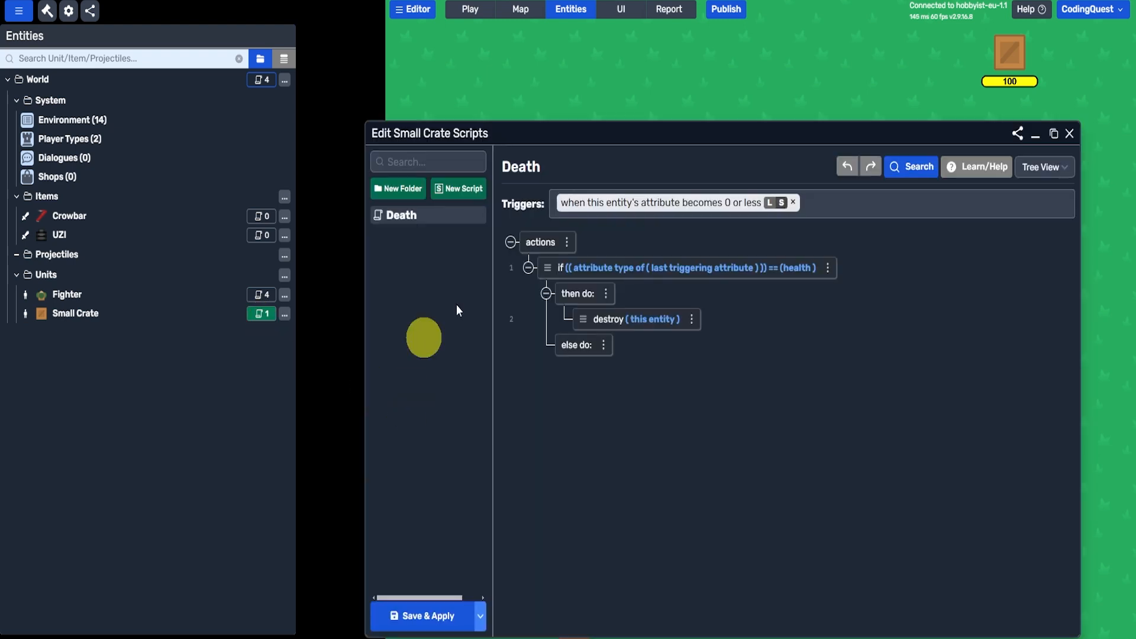
pyautogui.moveTo(766, 142); pyautogui.dragTo(801, 61)
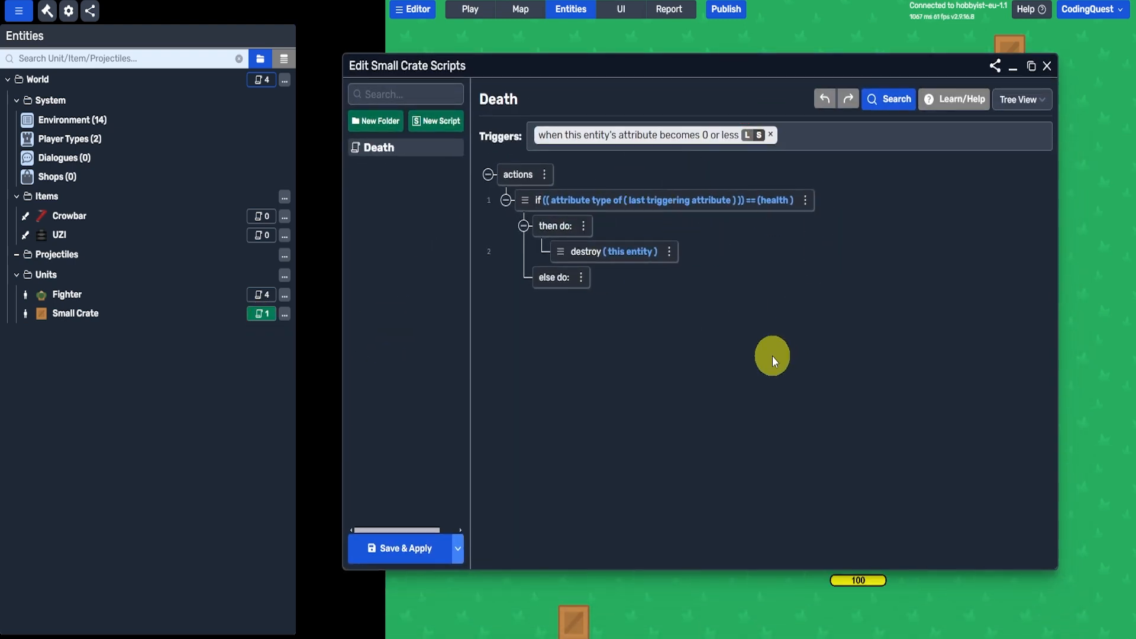
pyautogui.click(585, 226)
pyautogui.click(609, 232)
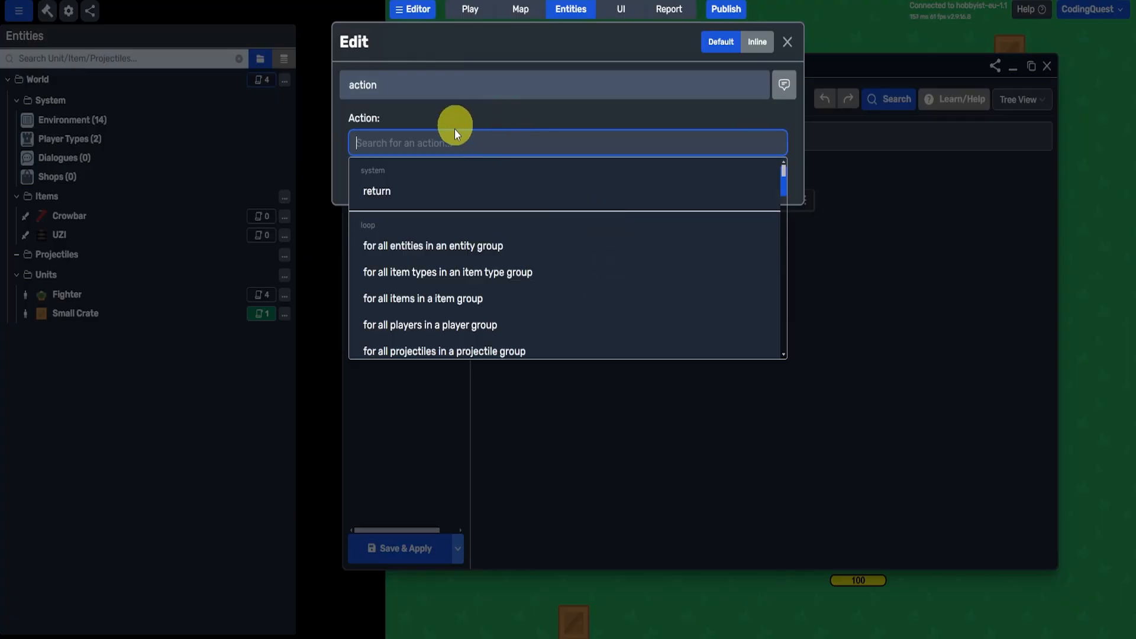
pyautogui.write('create')
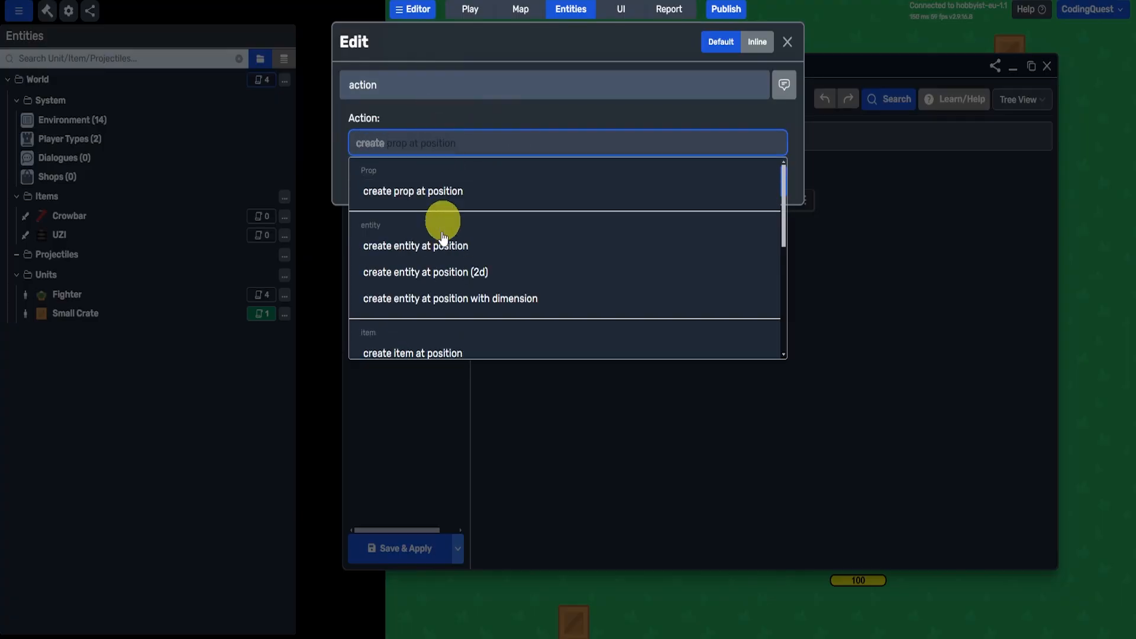
pyautogui.scroll(-5, 444, 330)
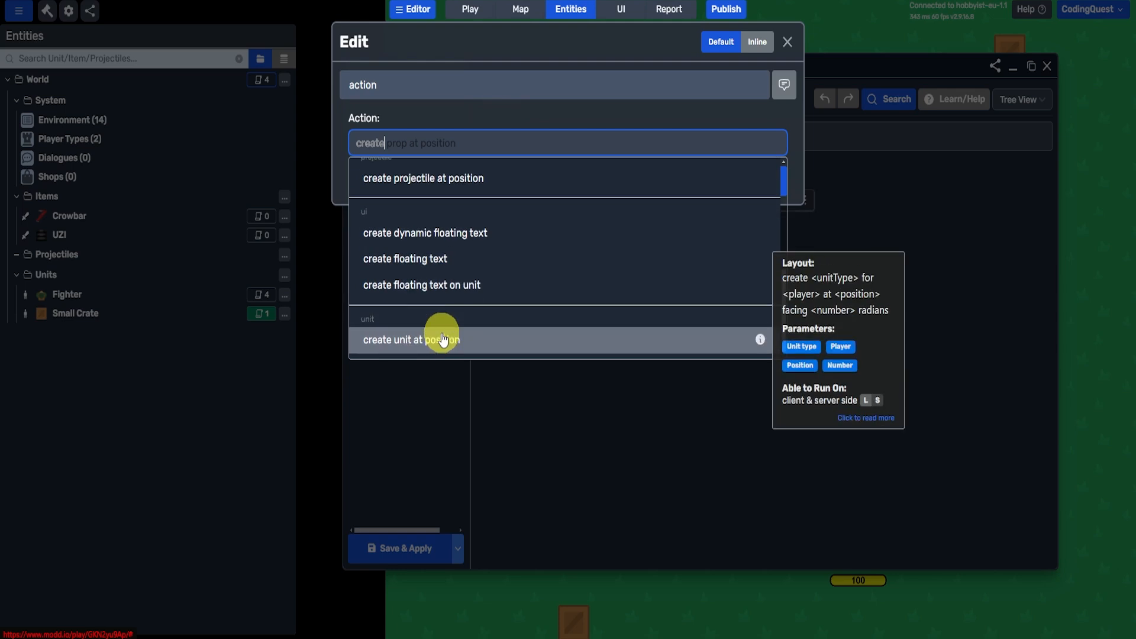
pyautogui.scroll(3, 444, 338)
pyautogui.scroll(1, 442, 339)
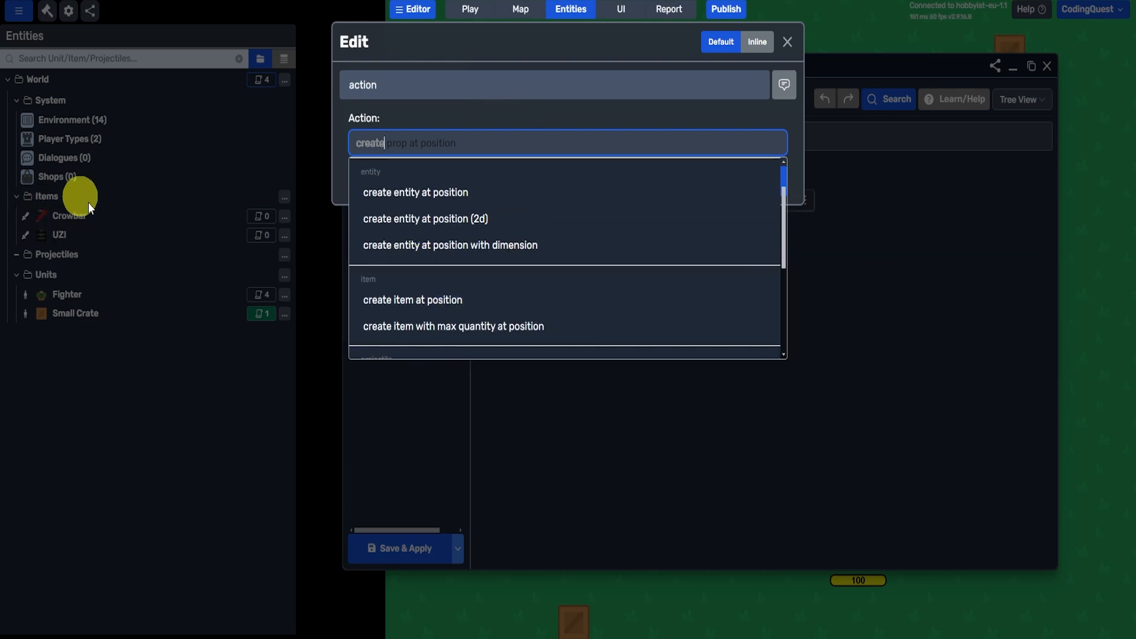
pyautogui.scroll(-1, 379, 225)
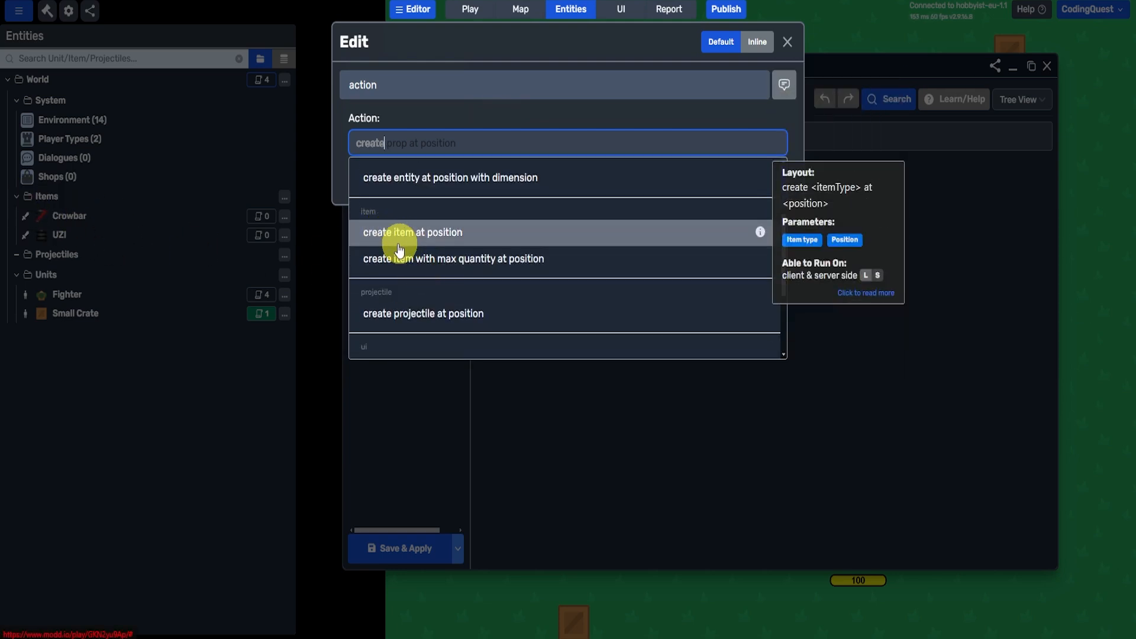
pyautogui.click(405, 235)
# - Set the item type of the create action to UZI
pyautogui.click(396, 190)
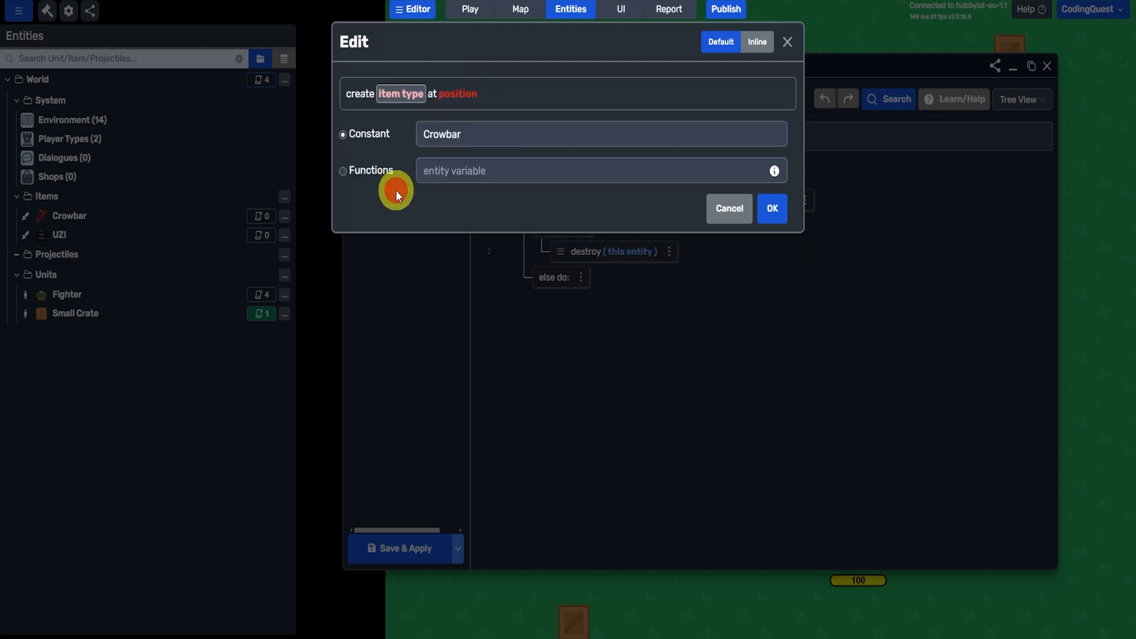
pyautogui.click(471, 141)
pyautogui.click(455, 182)
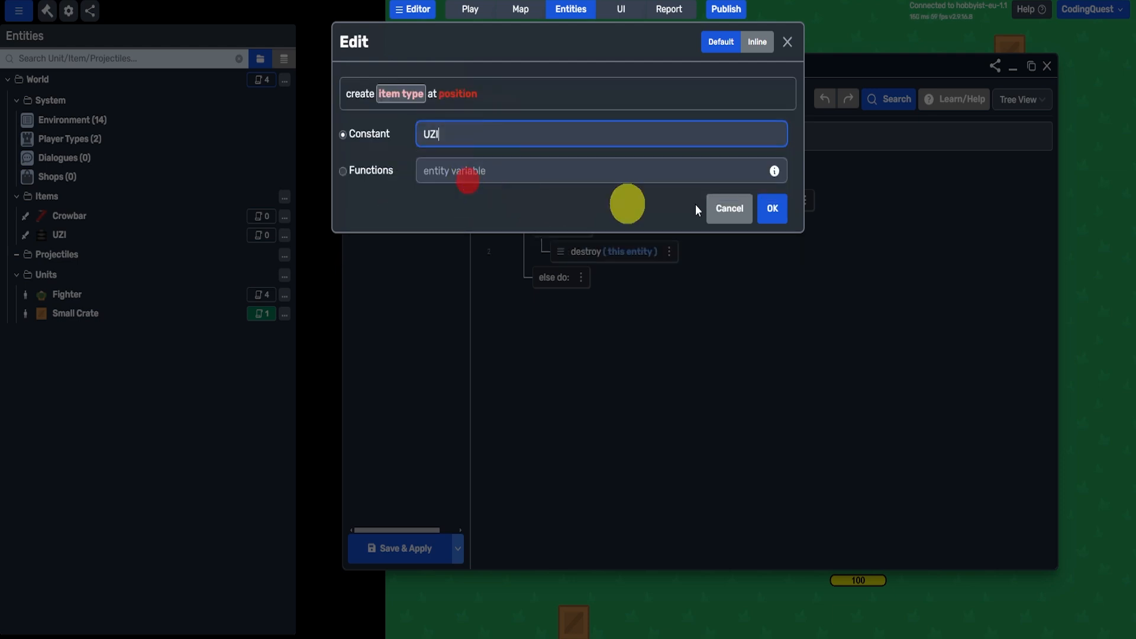
pyautogui.click(772, 208)
# - Set the create action's position to the entity position of "this entity" and confirm the action
pyautogui.click(433, 189)
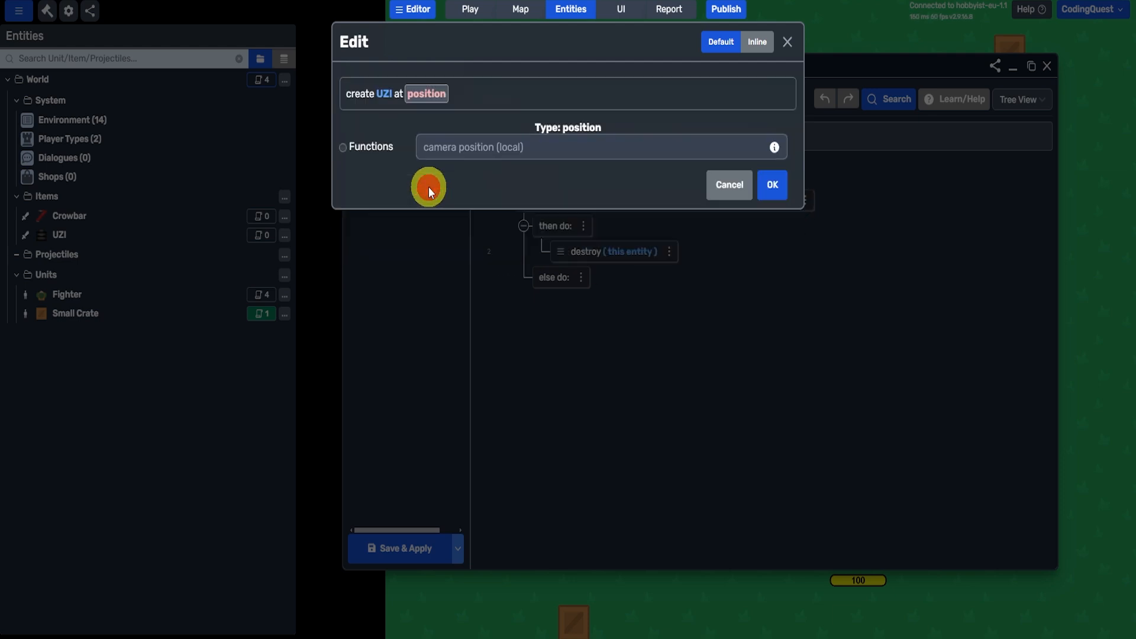
pyautogui.click(364, 147)
pyautogui.click(550, 147)
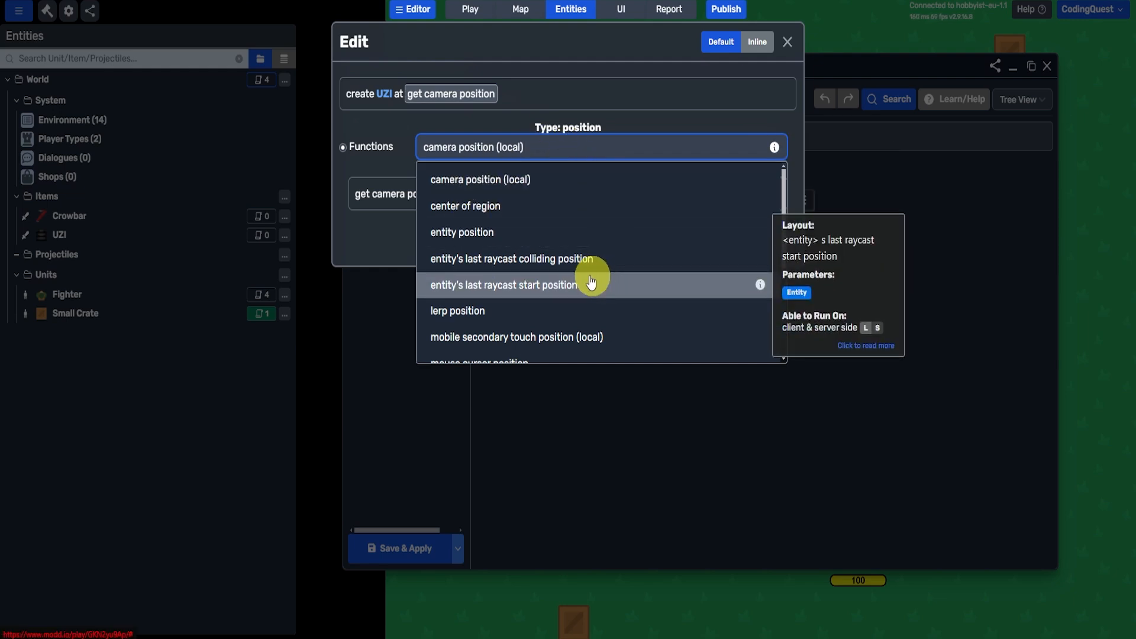
pyautogui.click(449, 236)
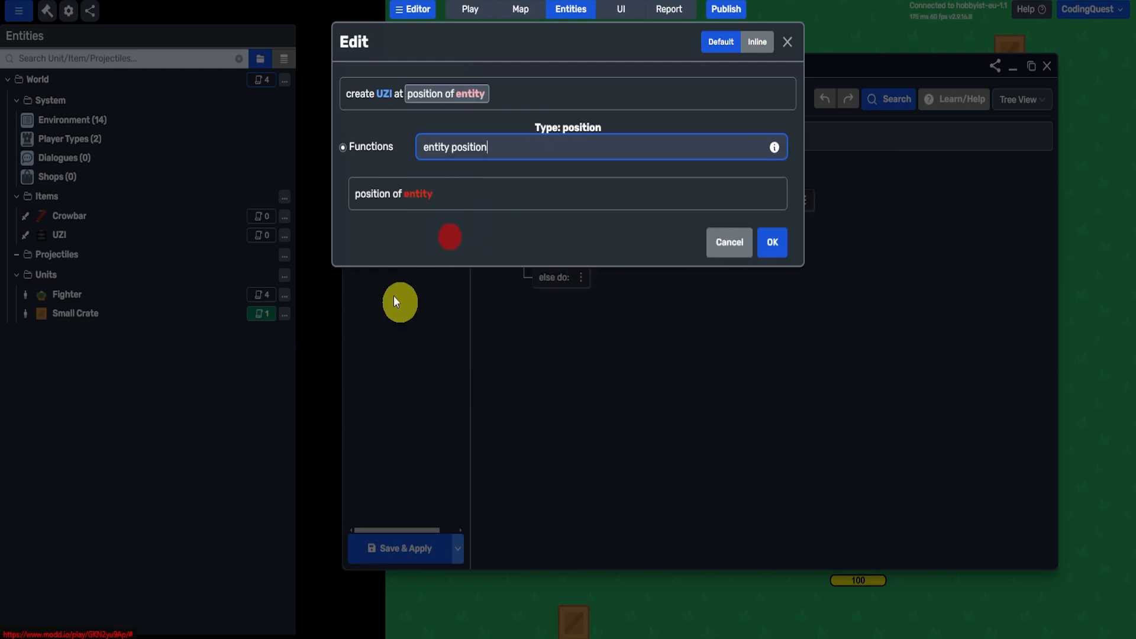
pyautogui.click(418, 194)
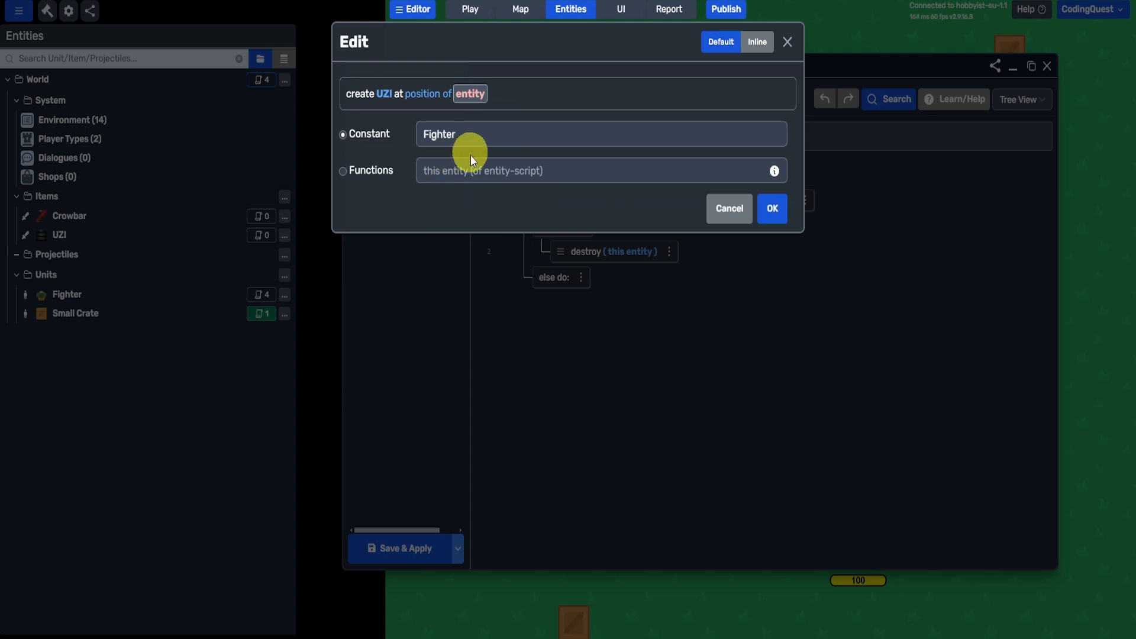
pyautogui.click(431, 171)
pyautogui.click(385, 192)
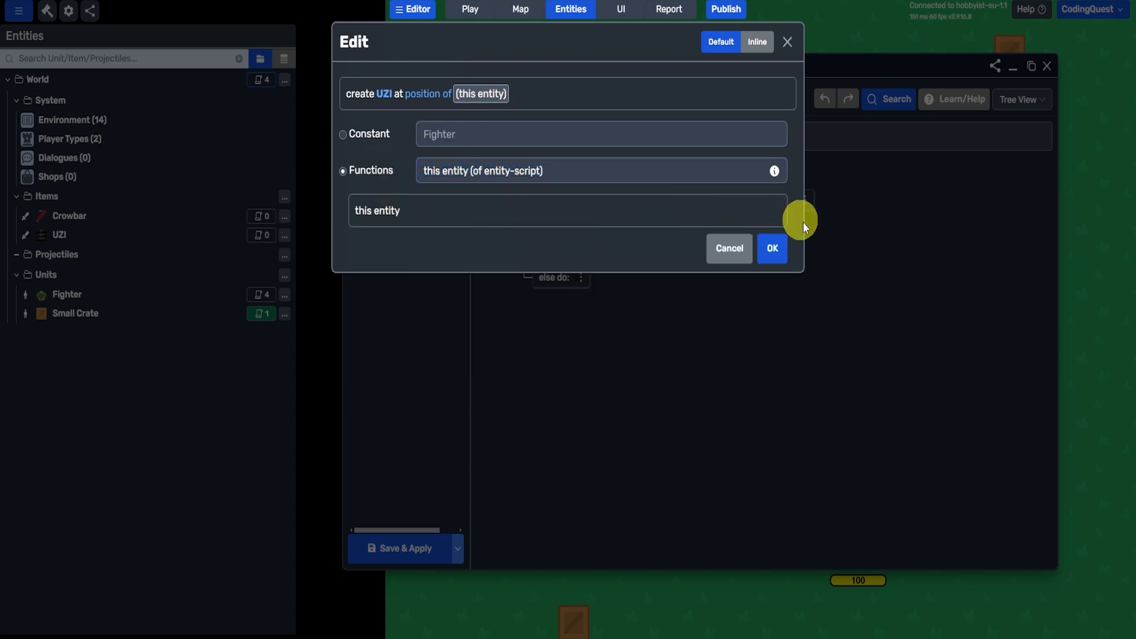
pyautogui.click(772, 242)
pyautogui.click(772, 243)
pyautogui.click(780, 240)
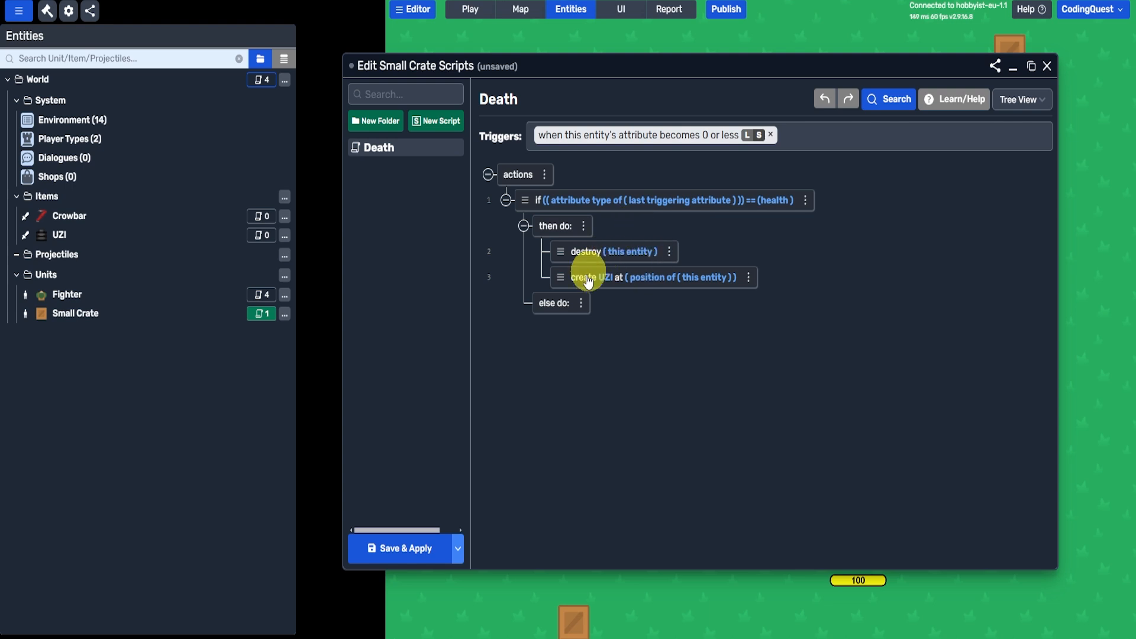
# - Move the create UZI action above the destroy action, then save and close the Small Crate scripts
pyautogui.moveTo(560, 276)
pyautogui.mouseDown()
pyautogui.moveTo(554, 246)
pyautogui.moveTo(567, 264)
pyautogui.mouseUp()
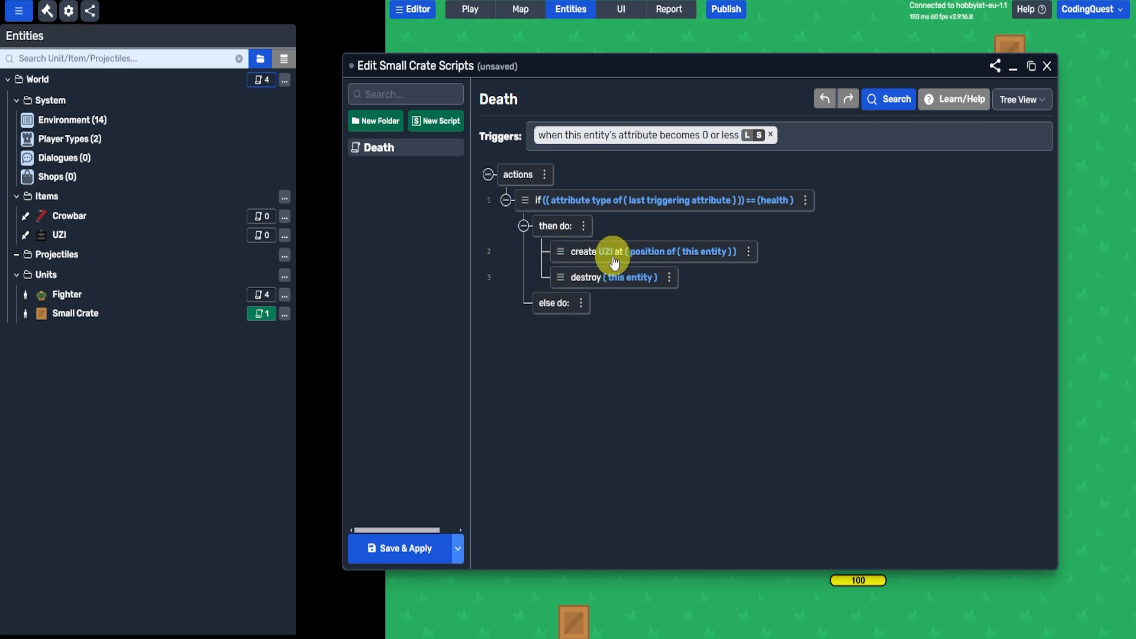
pyautogui.click(409, 547)
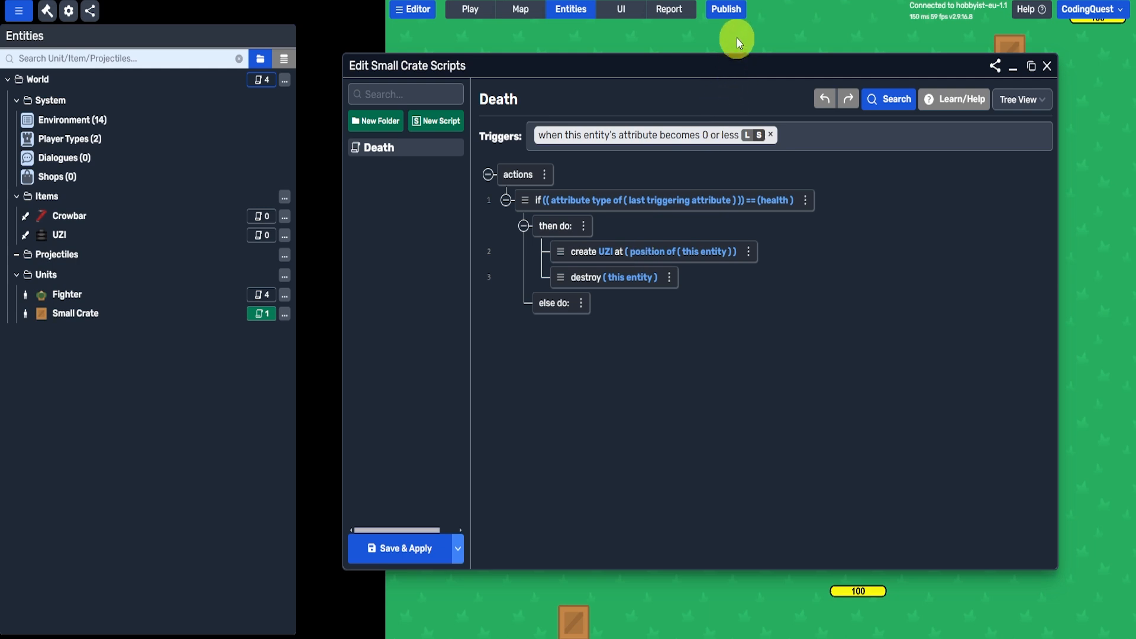
pyautogui.click(1047, 65)
pyautogui.click(705, 124)
pyautogui.click(510, 211)
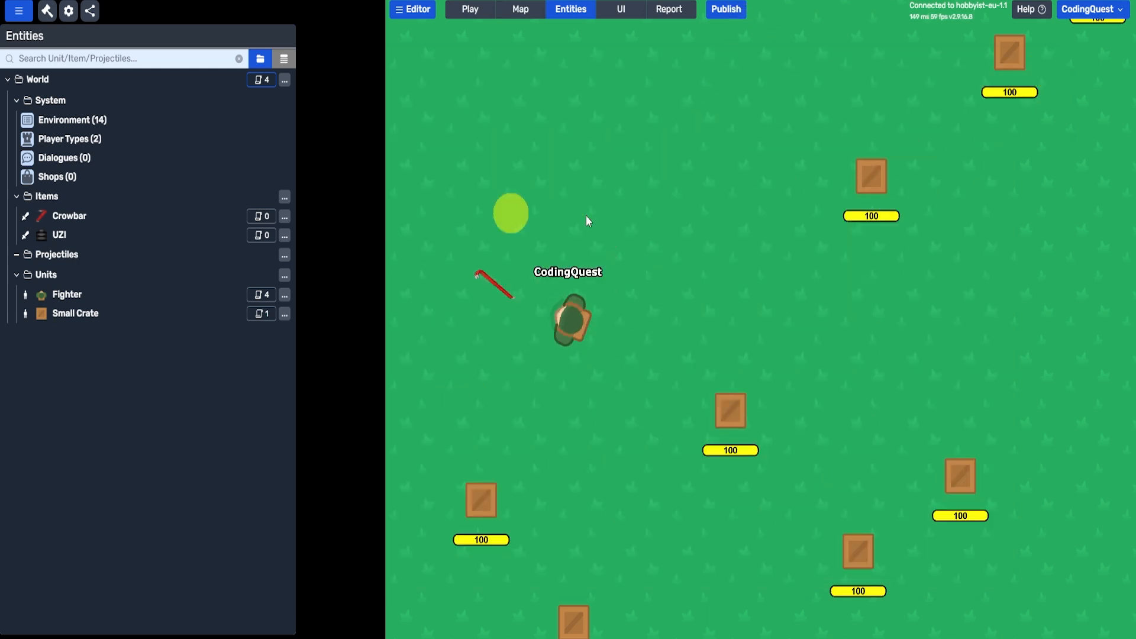
pyautogui.click(741, 463)
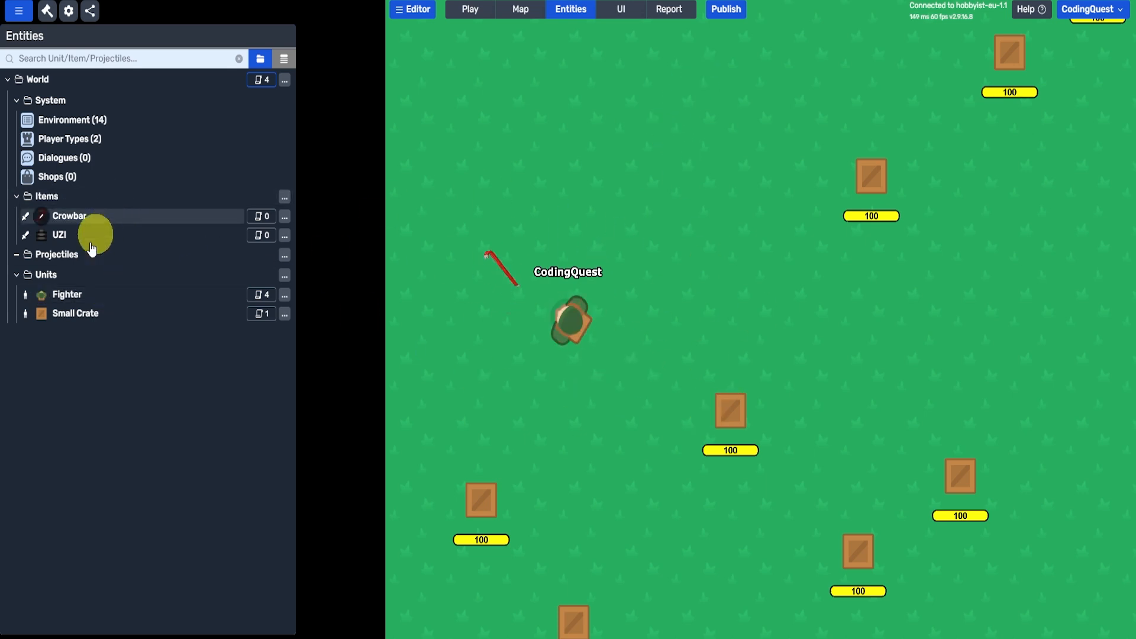
# - Create a new projectile of the Constant Speed type and name it "Bullet"
pyautogui.click(285, 257)
pyautogui.moveTo(305, 261)
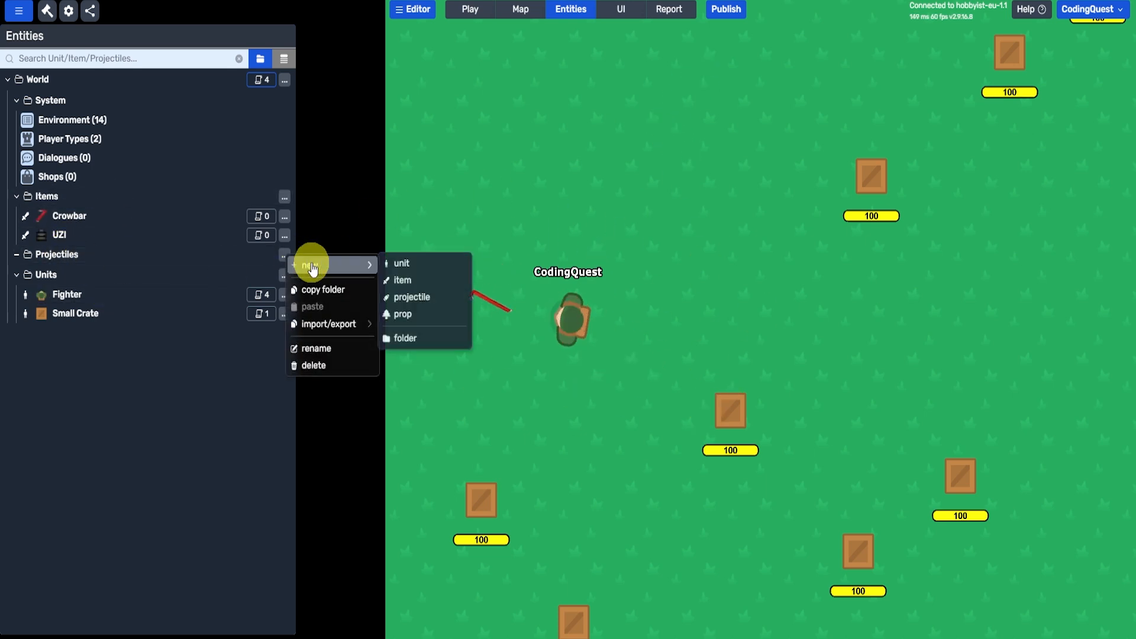
pyautogui.click(420, 295)
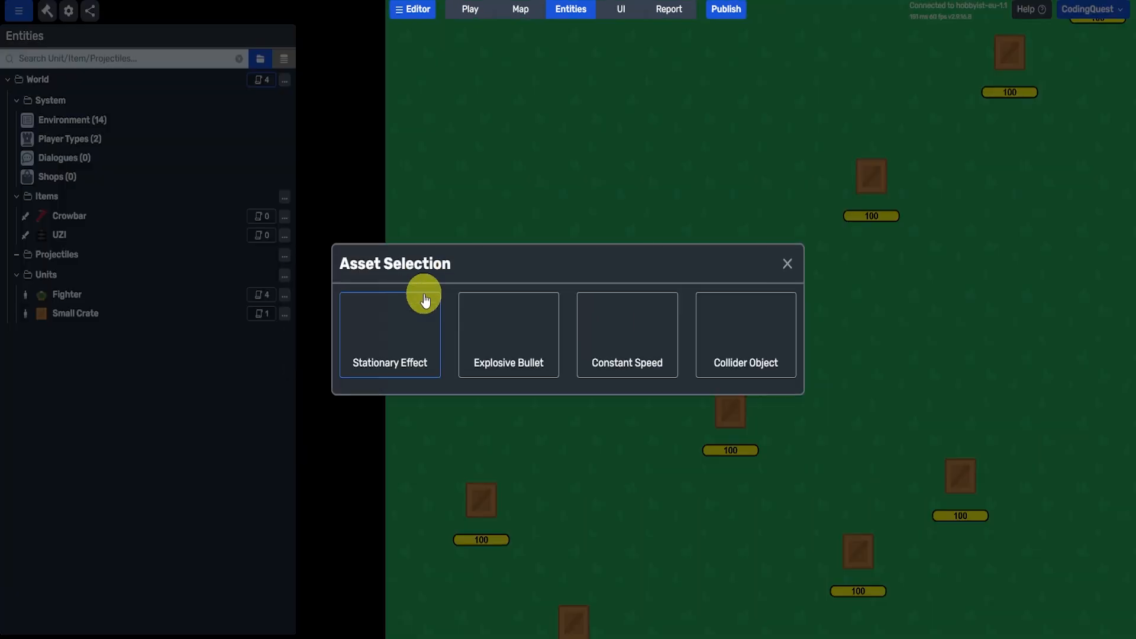
pyautogui.click(652, 344)
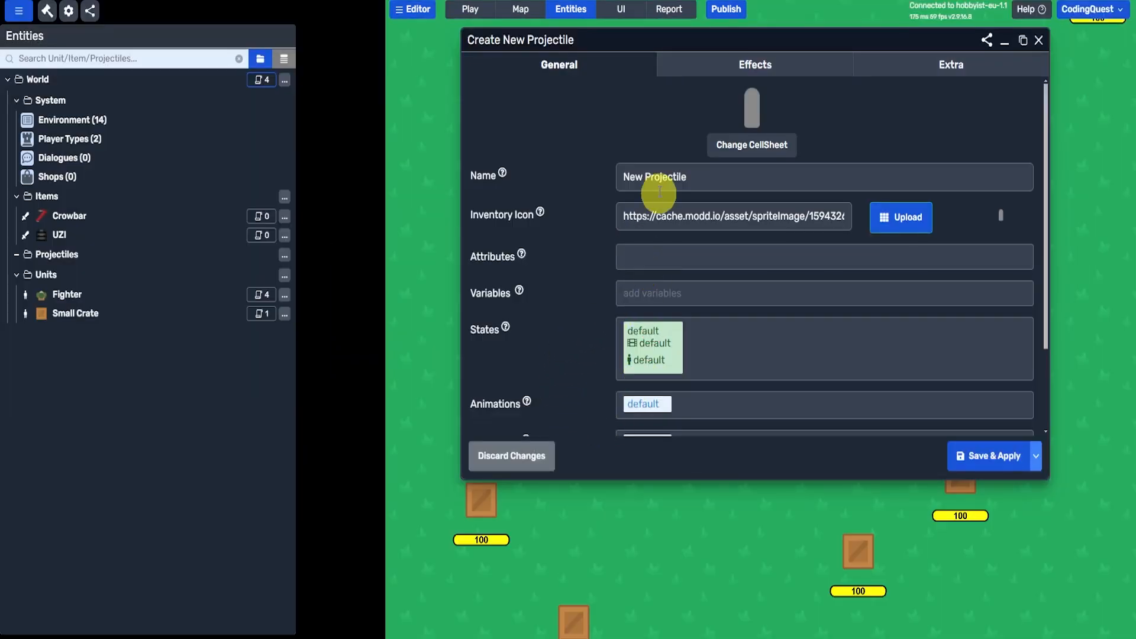
pyautogui.click(717, 178)
pyautogui.write('Bullet')
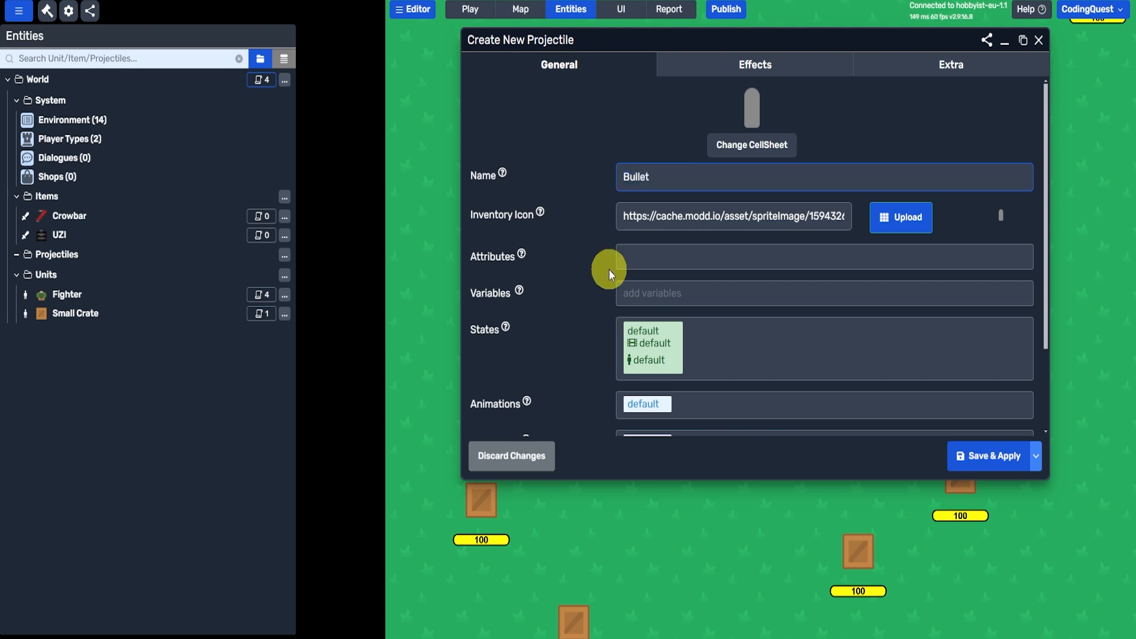
# - Look through the new projectile's general and effects settings
pyautogui.scroll(-3, 609, 269)
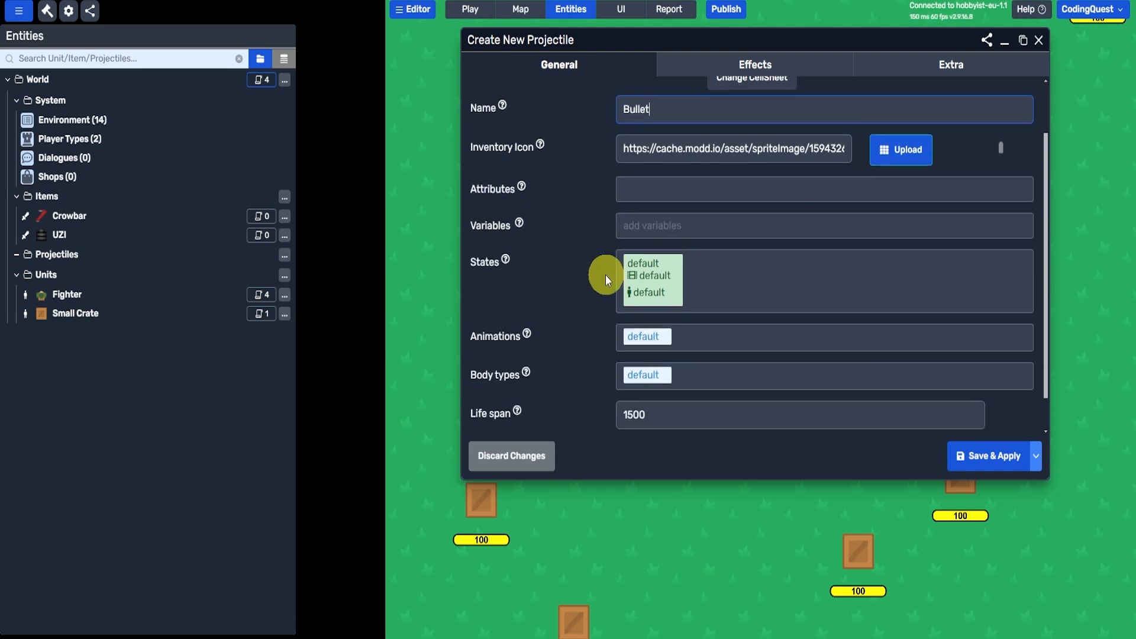
pyautogui.scroll(3, 567, 380)
pyautogui.click(773, 66)
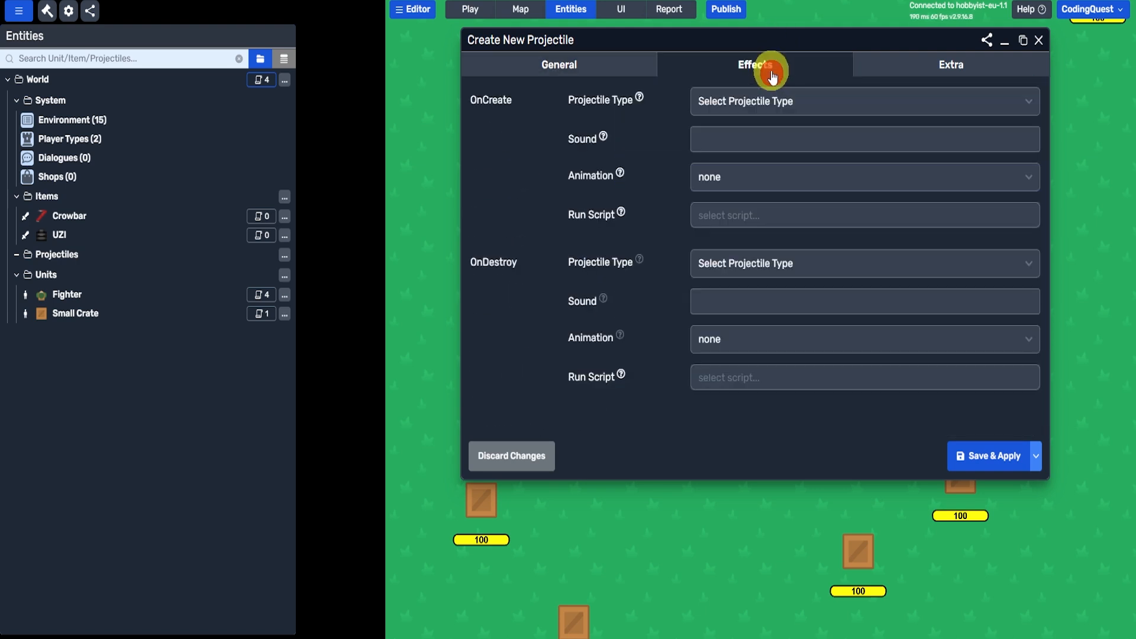
pyautogui.click(563, 65)
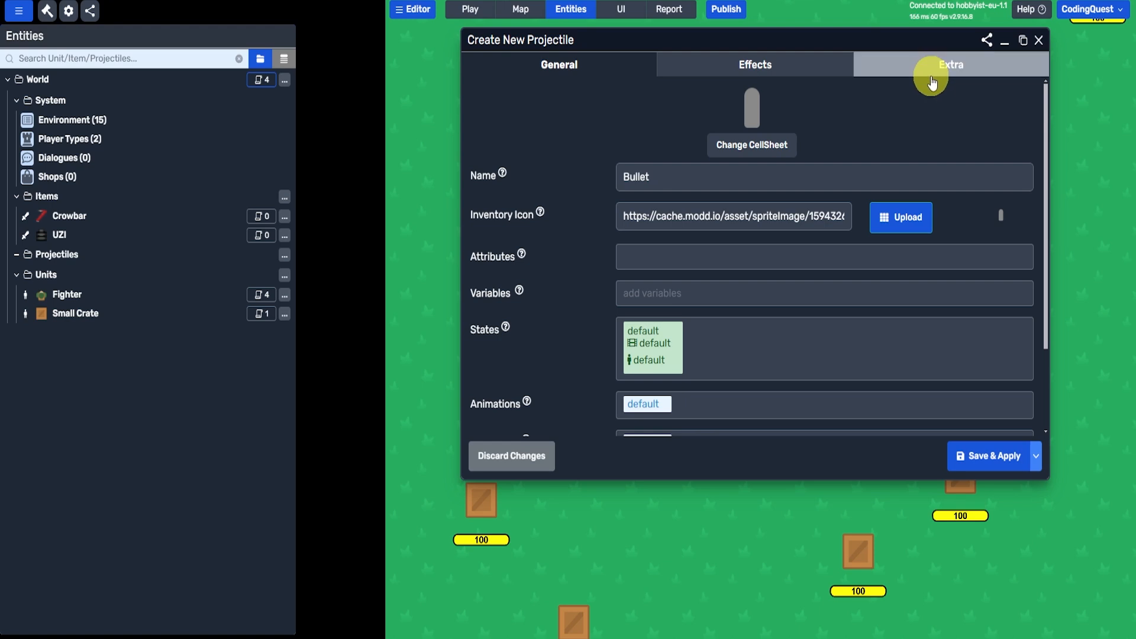
# - Save the Bullet projectile, set the UZI's weapon bullet type to projectile and its projectile type to Bullet, and apply the changes
pyautogui.click(963, 460)
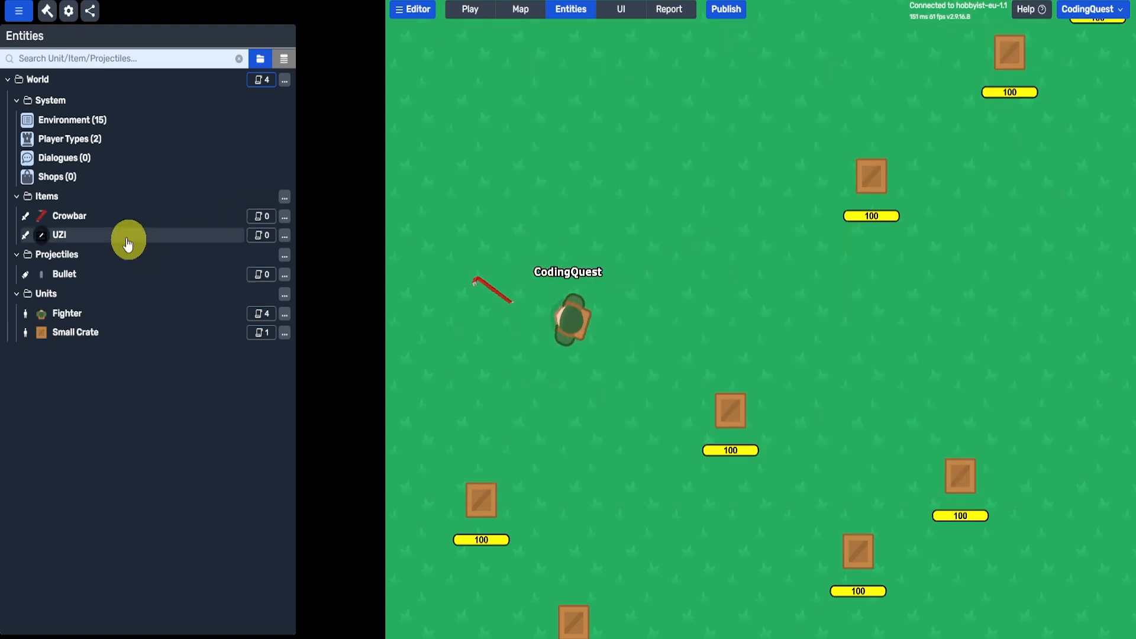
pyautogui.click(62, 234)
pyautogui.click(627, 107)
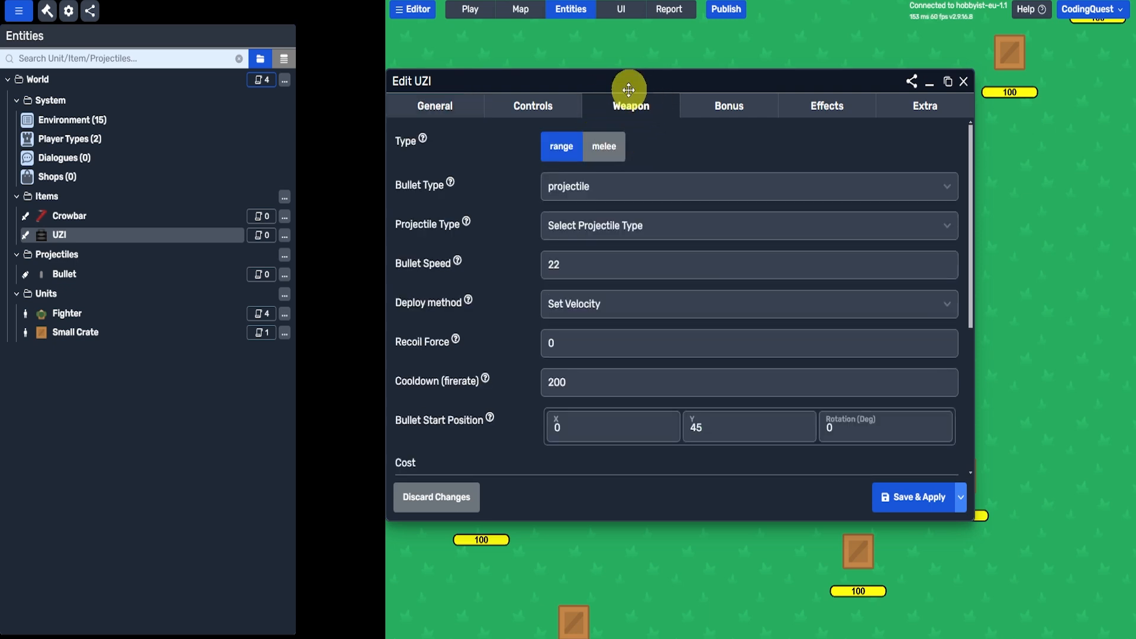
pyautogui.click(613, 198)
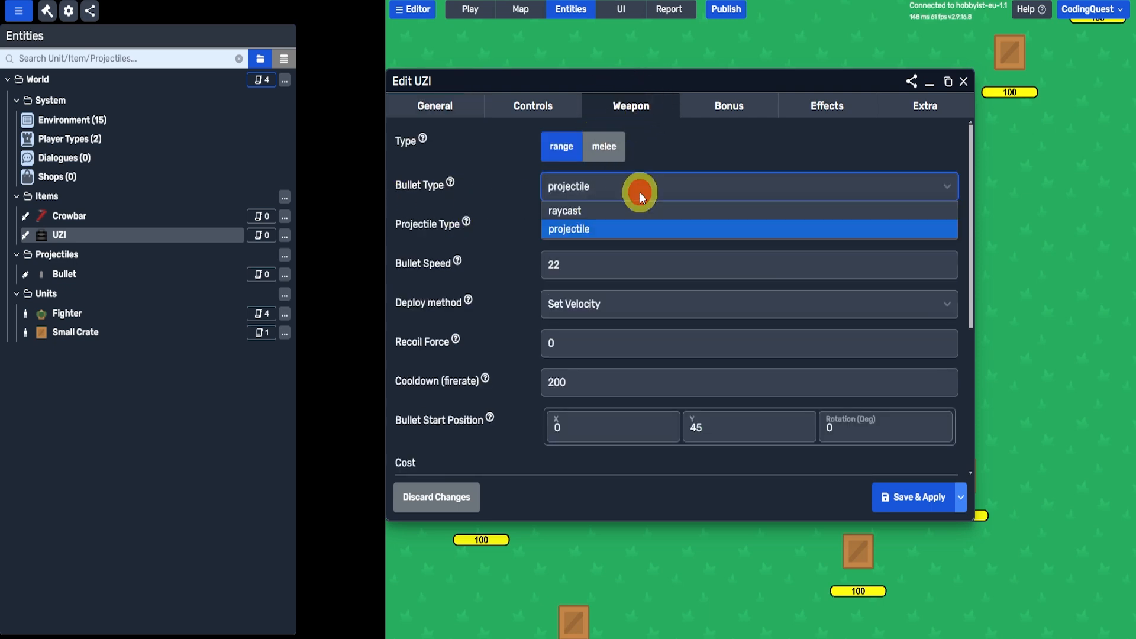
pyautogui.click(570, 227)
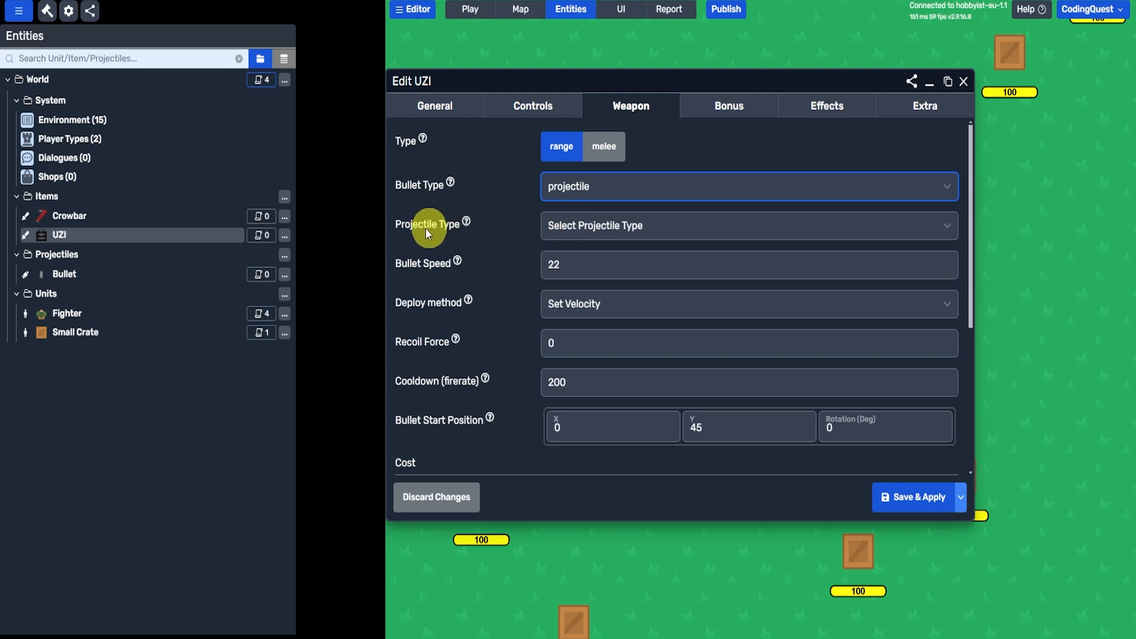
pyautogui.click(673, 233)
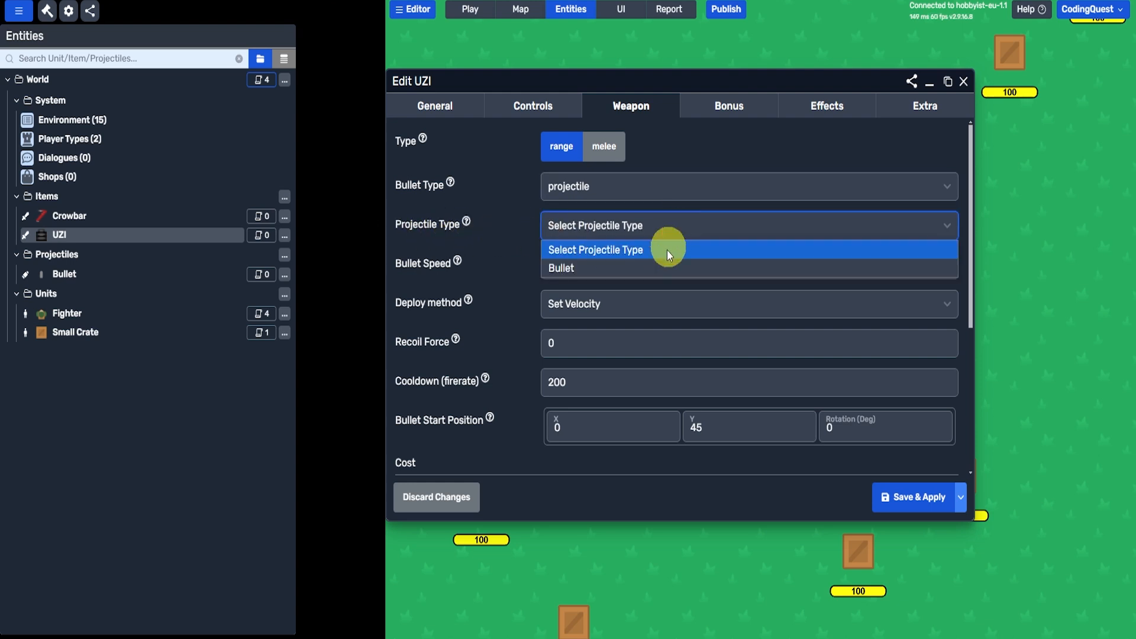
pyautogui.click(653, 265)
pyautogui.click(890, 496)
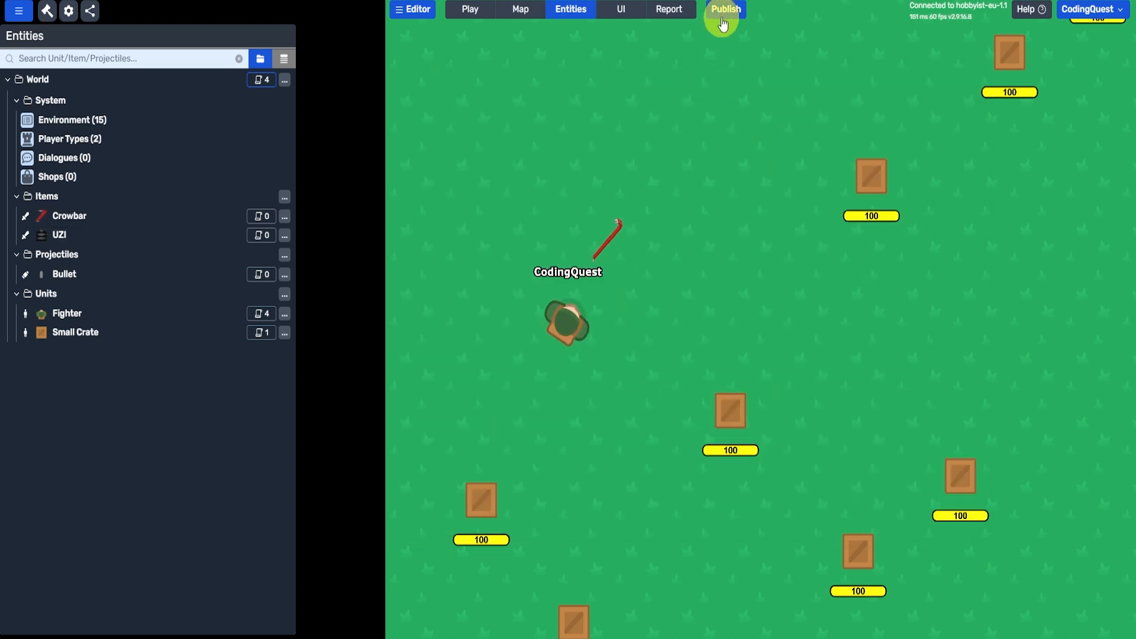
# - Save and republish the game, and destroy a nearby crate with the crowbar
pyautogui.click(726, 10)
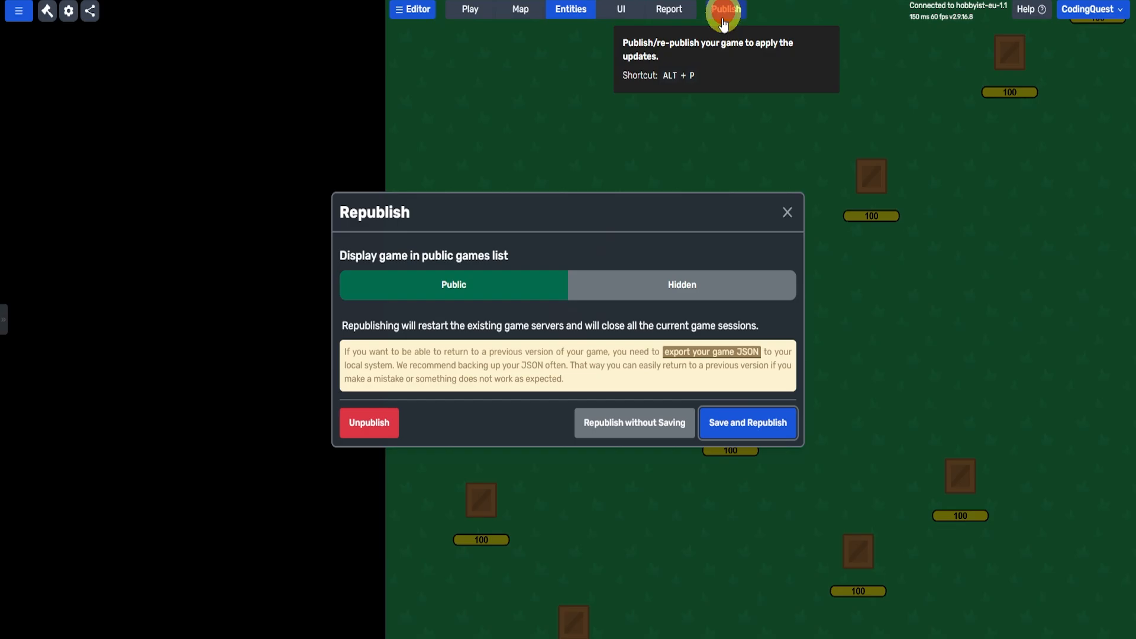
pyautogui.click(769, 426)
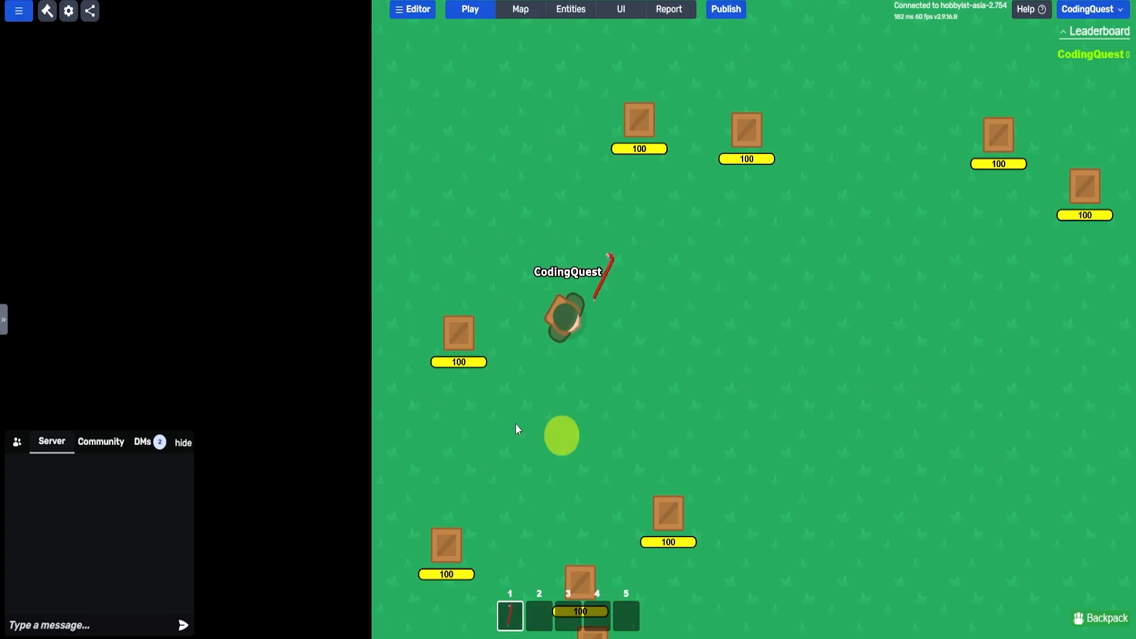
pyautogui.press('a')
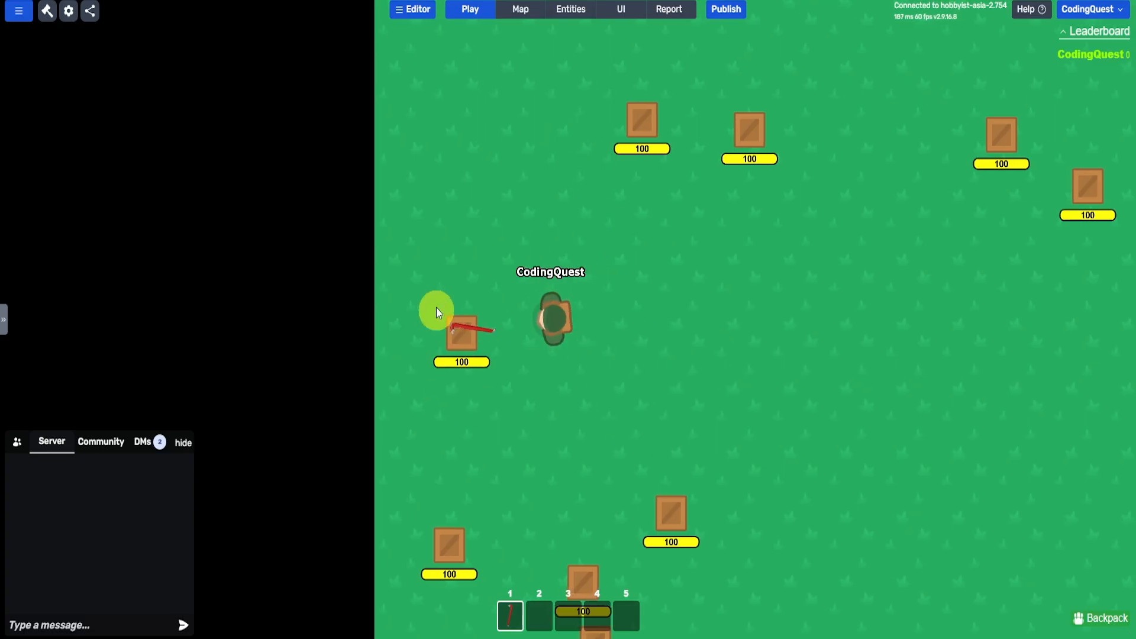
pyautogui.press('s')
pyautogui.click(438, 304)
pyautogui.click(492, 251)
pyautogui.click(492, 246)
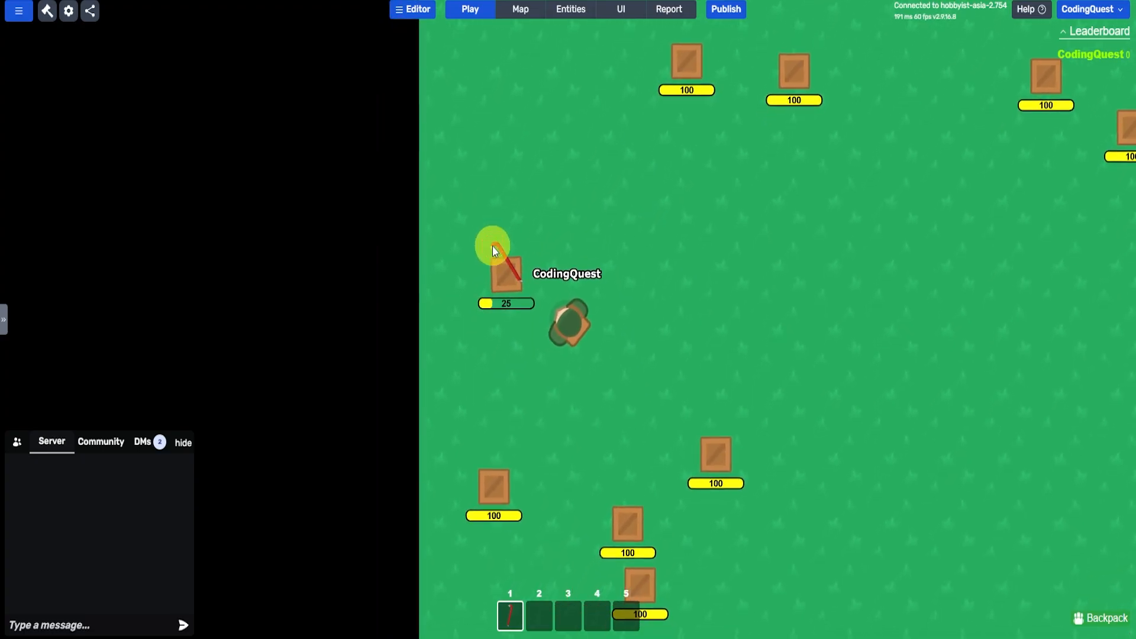
pyautogui.click(493, 246)
# - Pick up the UZI dropped by the crate, equip it and shoot another crate until it breaks
pyautogui.press('a')
pyautogui.press('w')
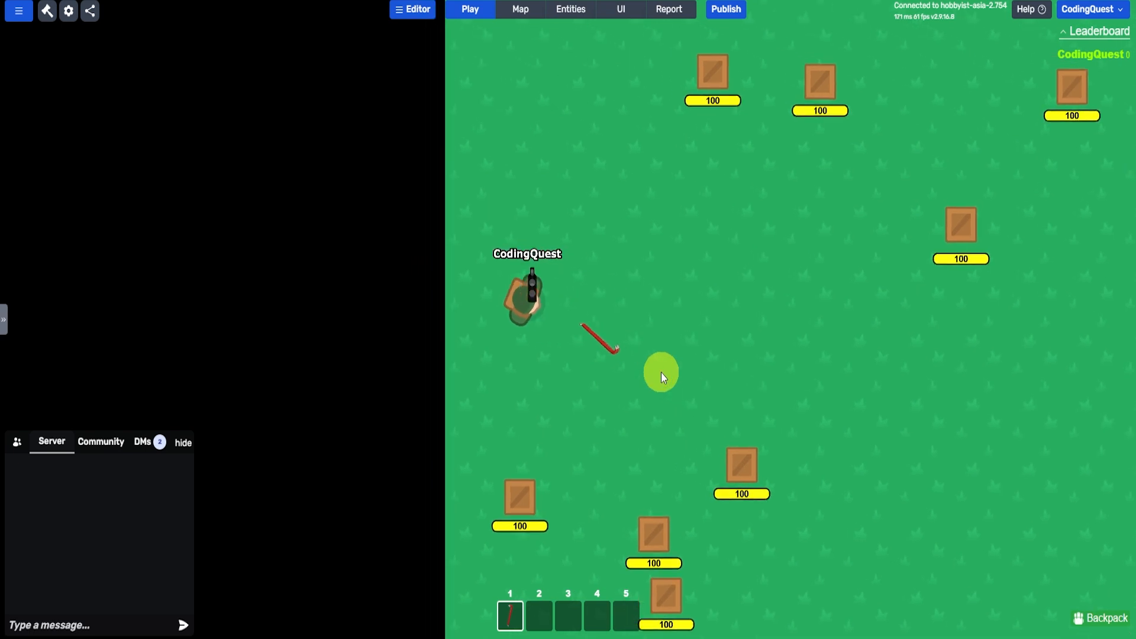
pyautogui.press('e')
pyautogui.press('2')
pyautogui.click(751, 432)
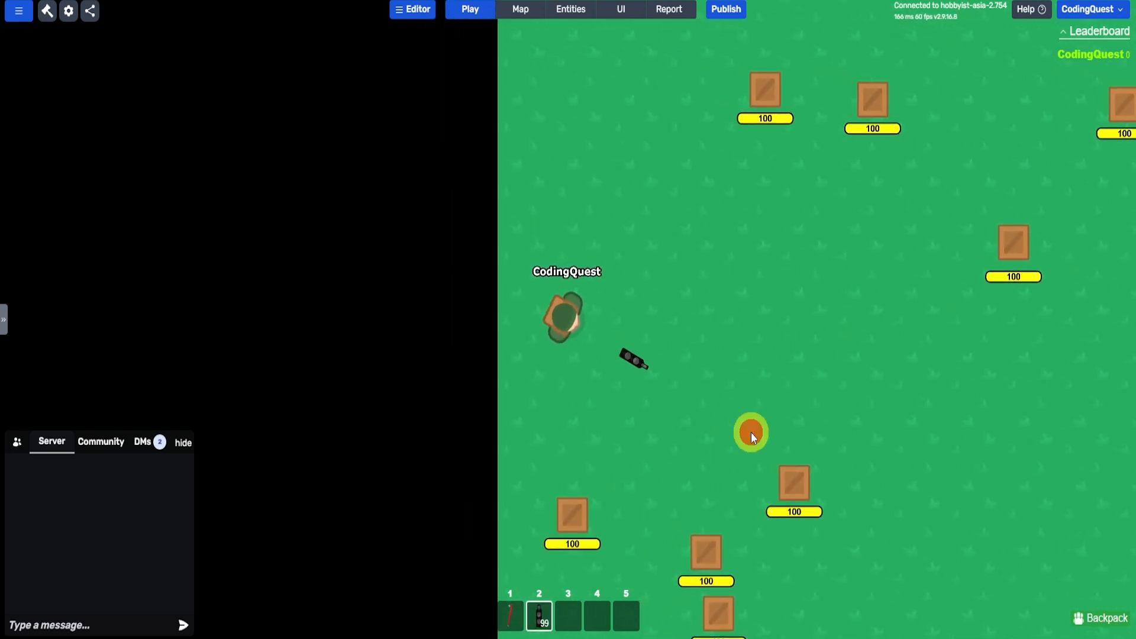
pyautogui.click(791, 477)
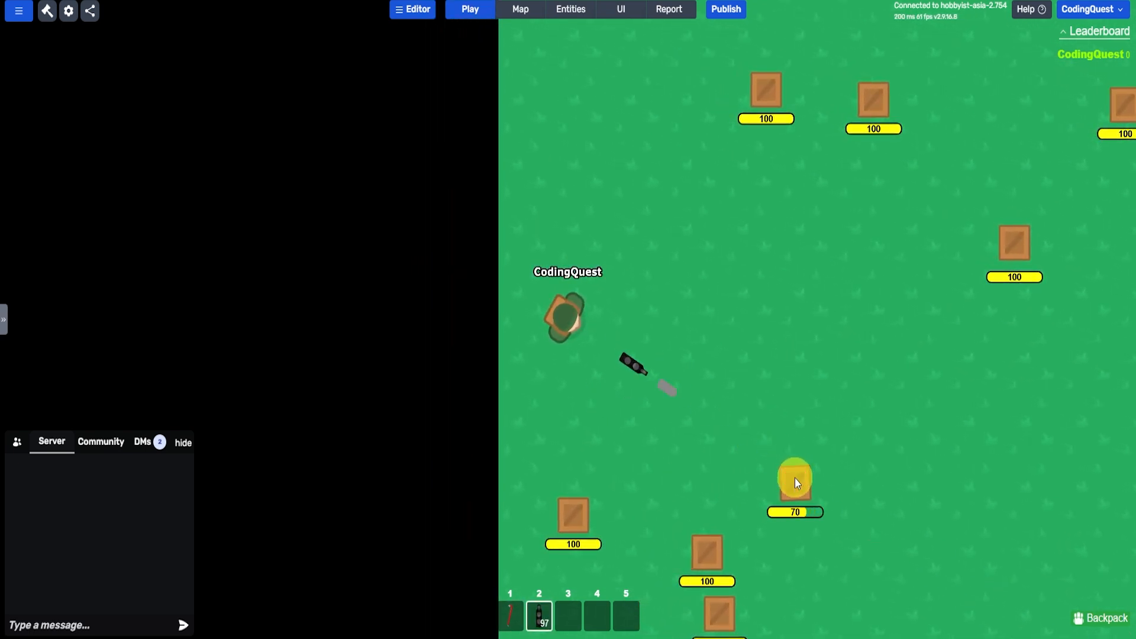
pyautogui.click(794, 478)
pyautogui.click(802, 490)
pyautogui.click(806, 495)
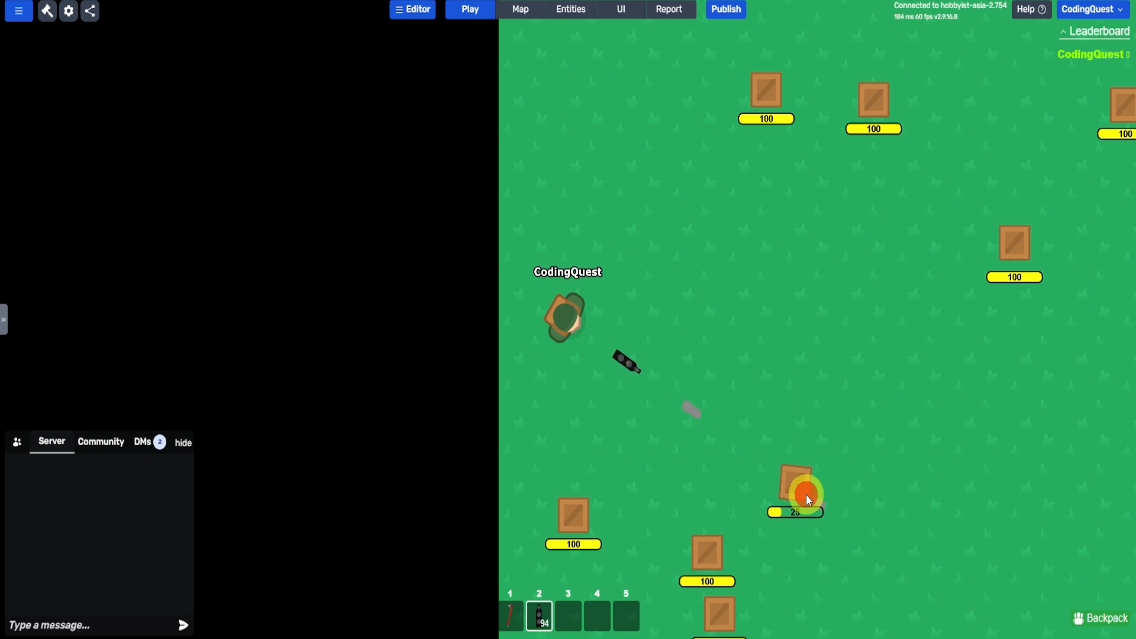
pyautogui.click(806, 495)
# - Collect the UZI dropped by the second crate and fire at another crate to test the bullets
pyautogui.press('d')
pyautogui.press('s')
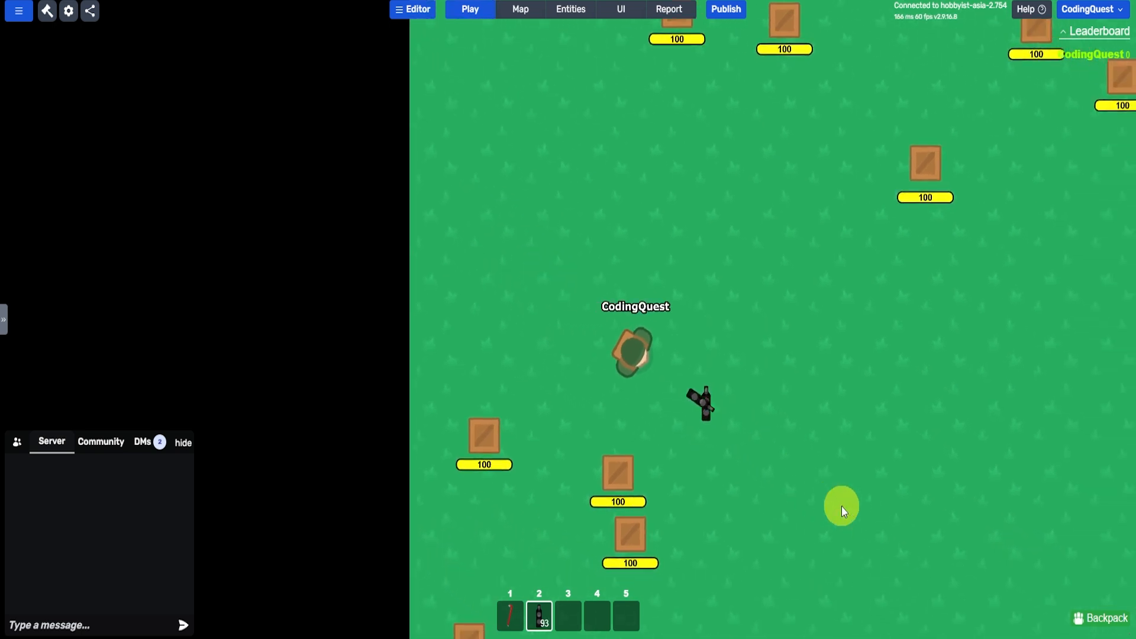
pyautogui.press('d')
pyautogui.press('s')
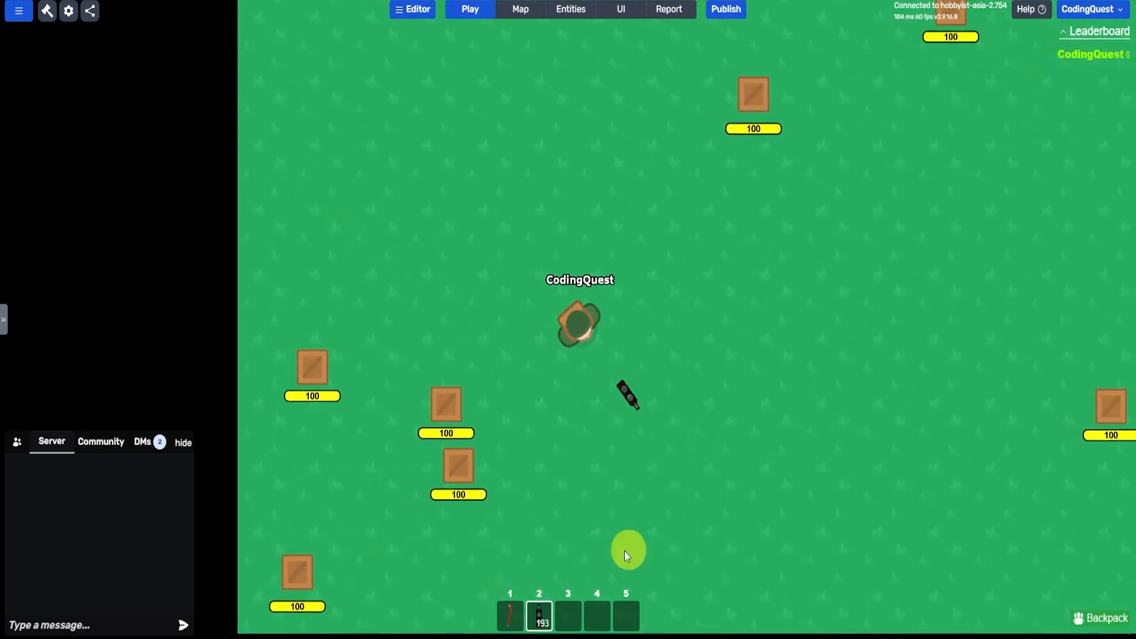
pyautogui.click(555, 13)
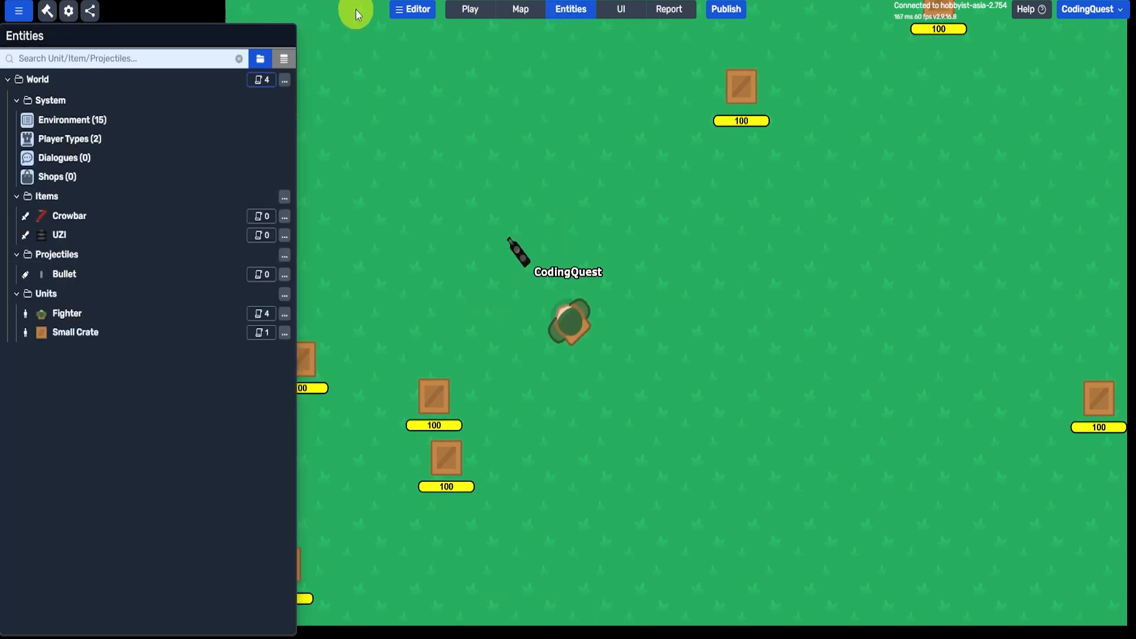
pyautogui.click(466, 11)
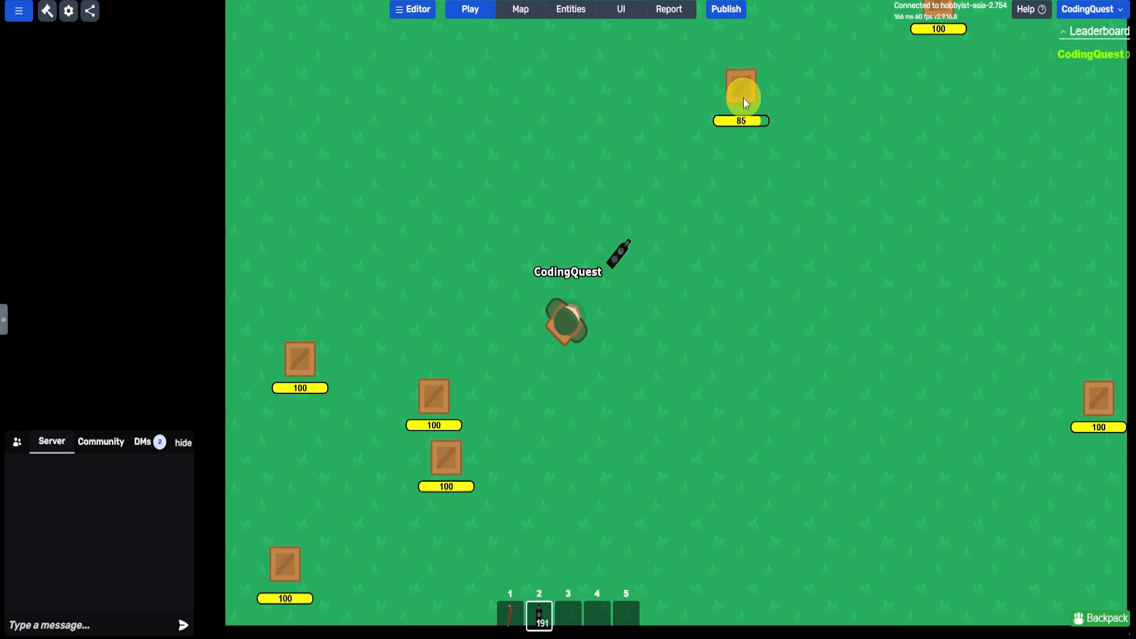
pyautogui.click(743, 98)
# - Set the Bullet projectile's stream mode to "0: not streamed"
pyautogui.click(570, 9)
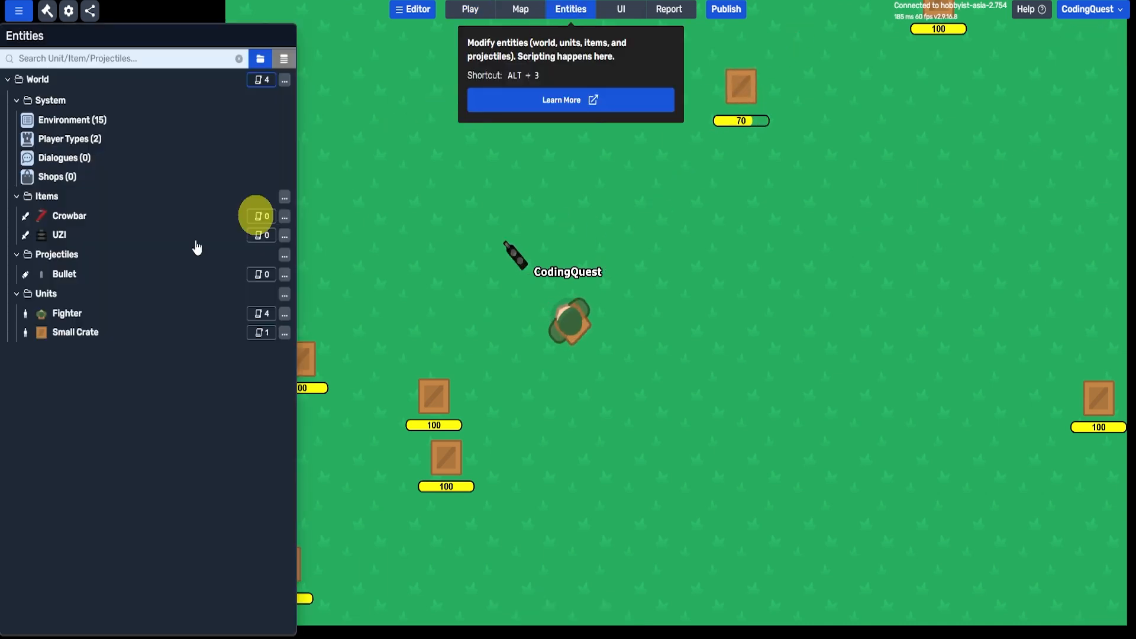
pyautogui.click(73, 278)
pyautogui.click(806, 174)
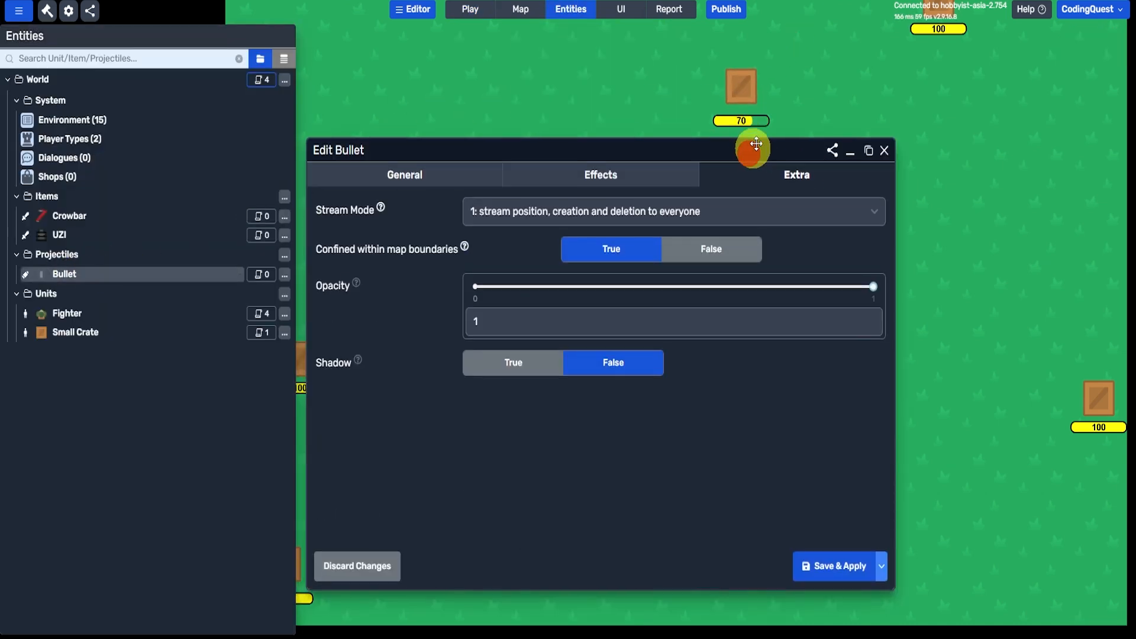
pyautogui.moveTo(756, 144); pyautogui.dragTo(794, 74)
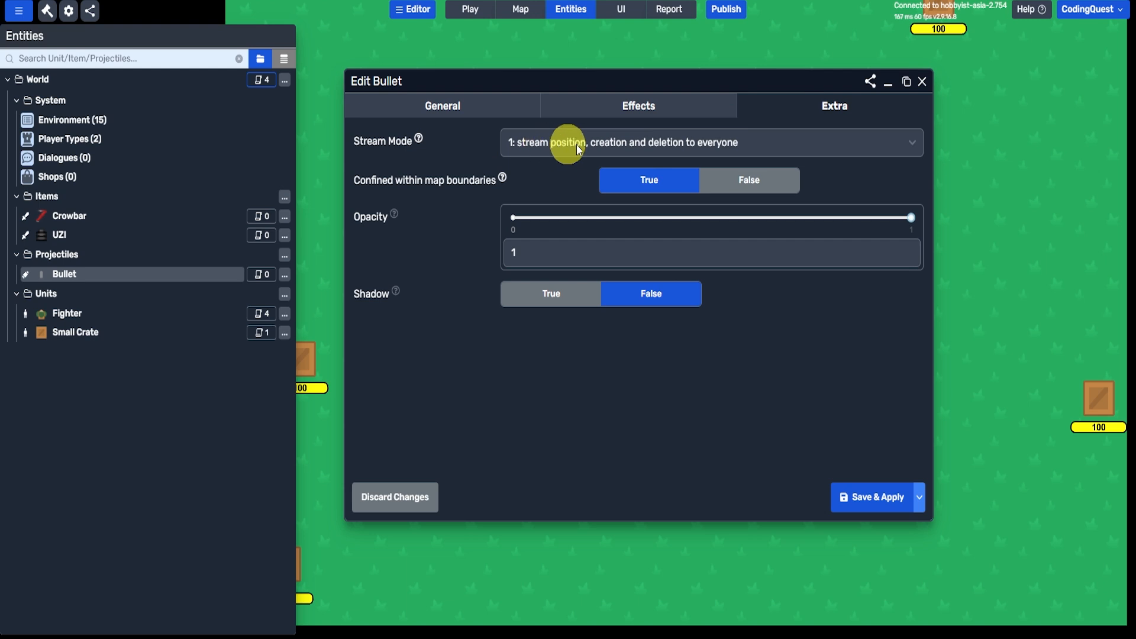
pyautogui.click(595, 144)
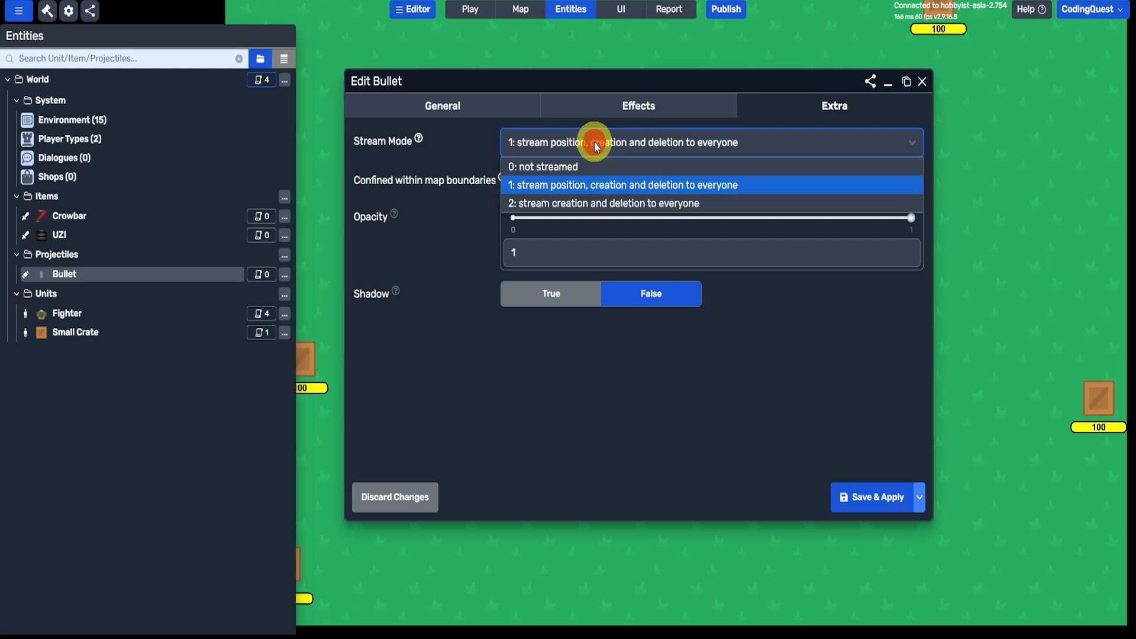
pyautogui.click(540, 170)
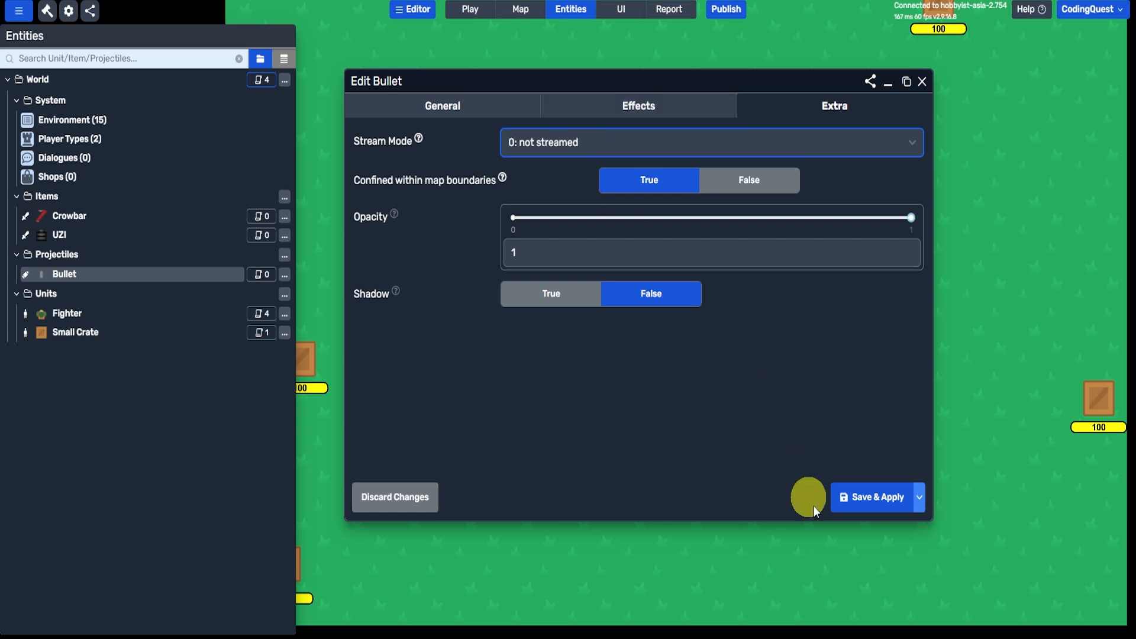
# - Fire a test shot in play mode, and save and republish the game
pyautogui.click(471, 10)
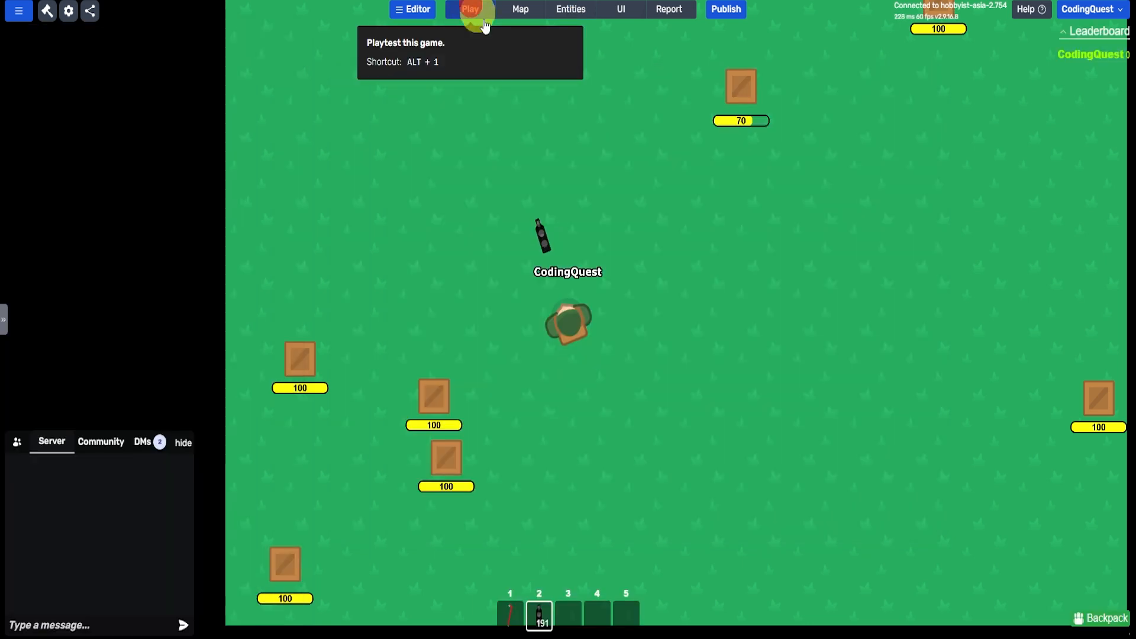
pyautogui.click(779, 98)
pyautogui.click(732, 11)
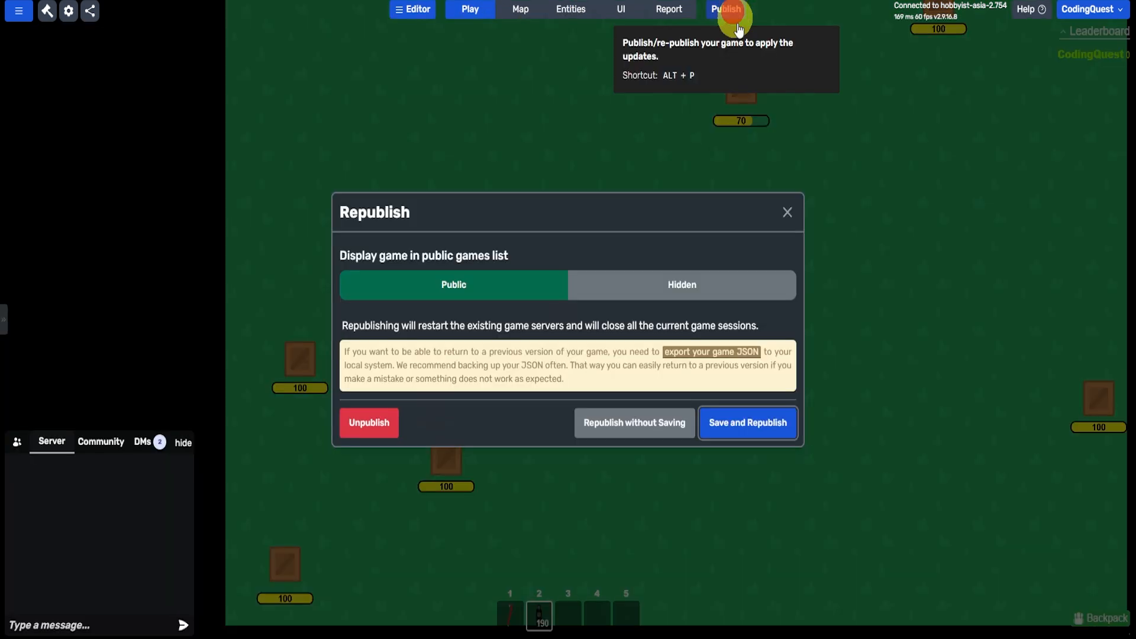
pyautogui.click(753, 411)
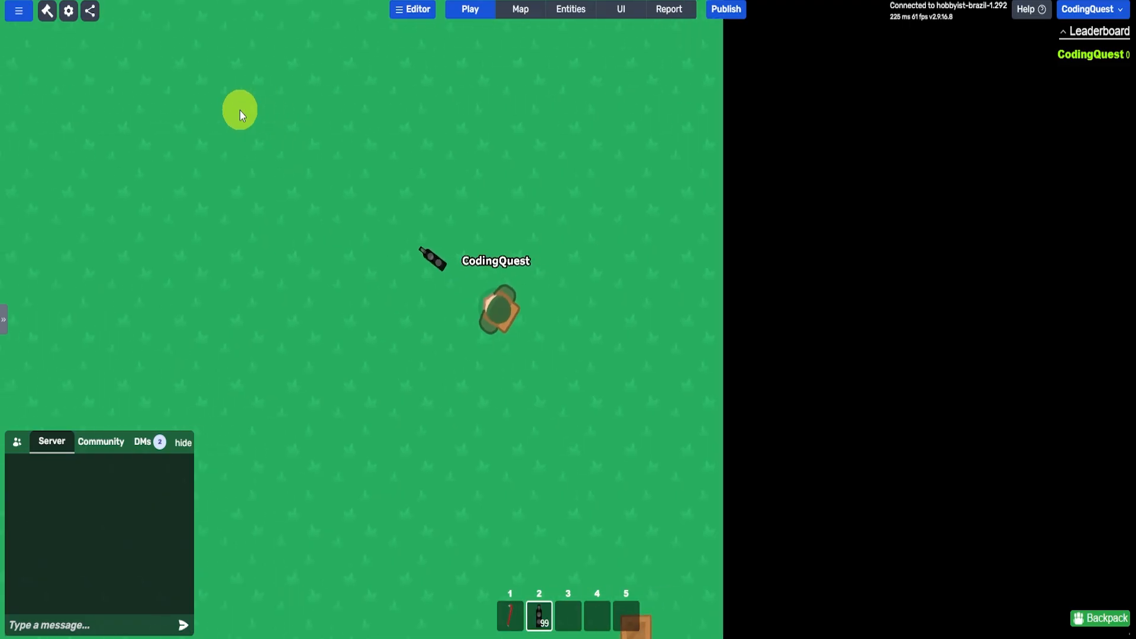
# - Fire the UZI at several crates in the republished game to test the bullets that are not streamed
pyautogui.click(240, 46)
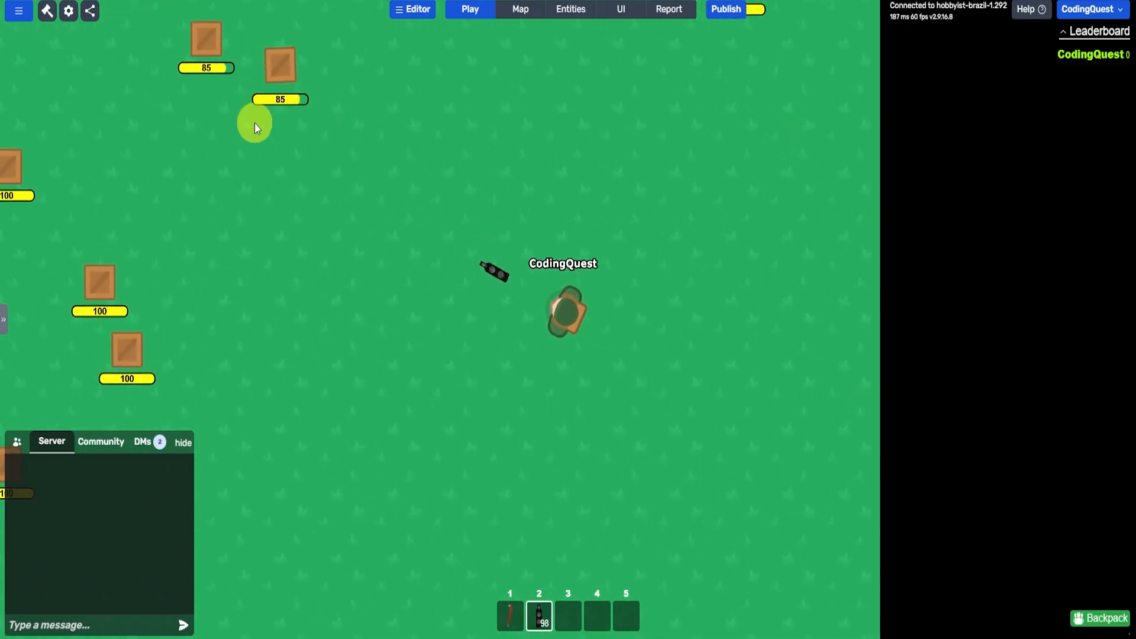
pyautogui.press('w')
pyautogui.click(258, 138)
pyautogui.click(215, 205)
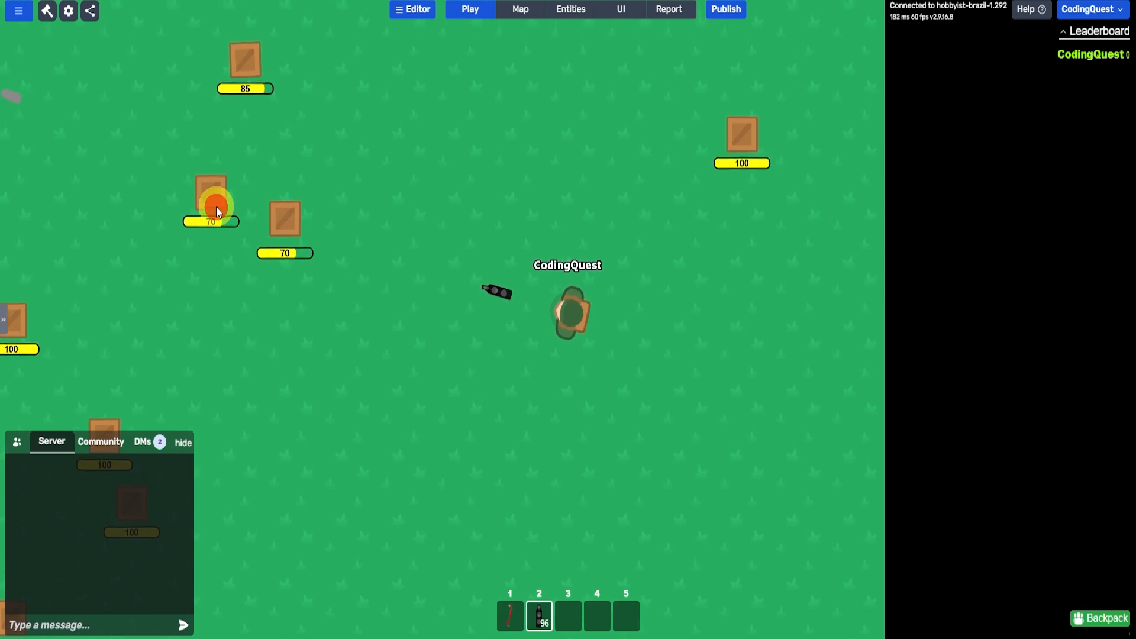
# - Review the Bullet's stream mode options, keep "0: not streamed", and close its settings
pyautogui.click(592, 7)
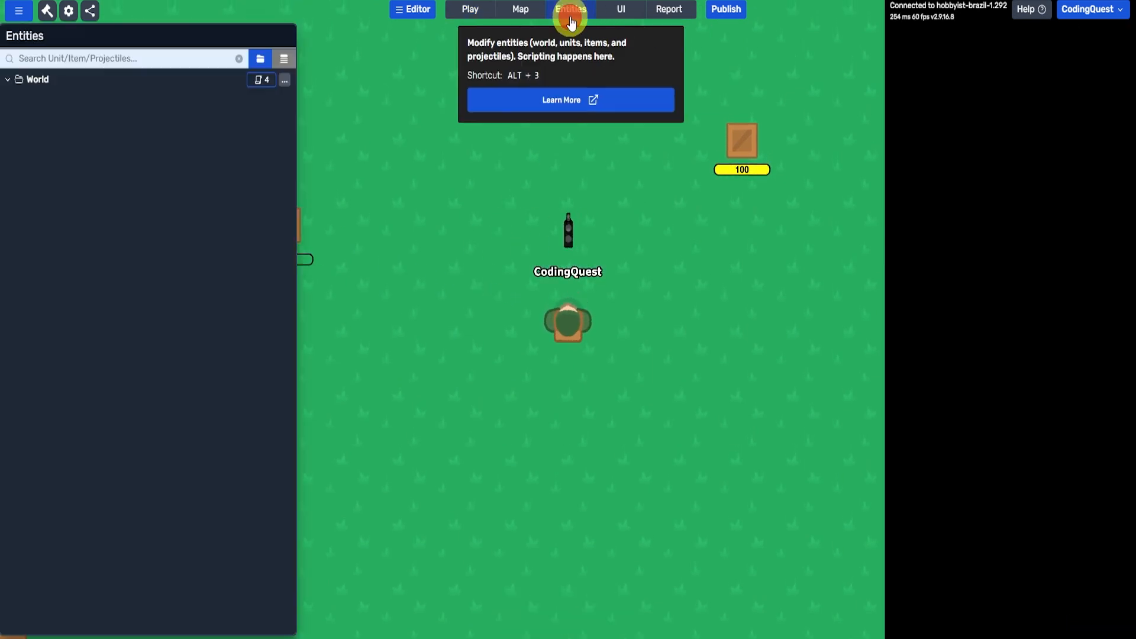
pyautogui.doubleClick(63, 274)
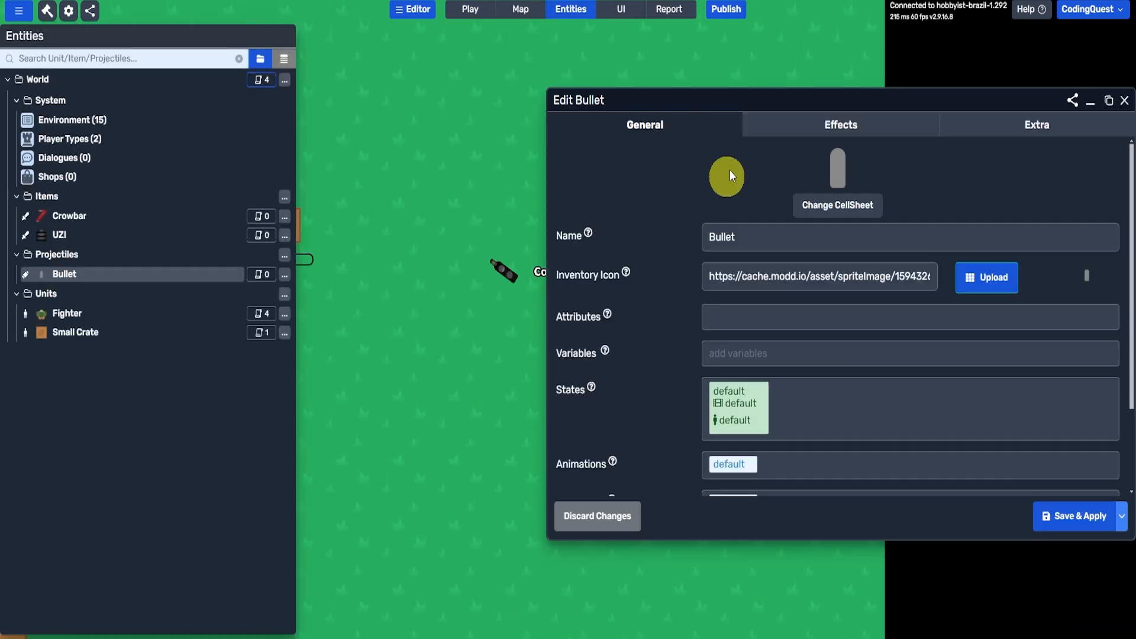
pyautogui.click(951, 122)
pyautogui.moveTo(937, 98); pyautogui.dragTo(779, 71)
pyautogui.click(573, 132)
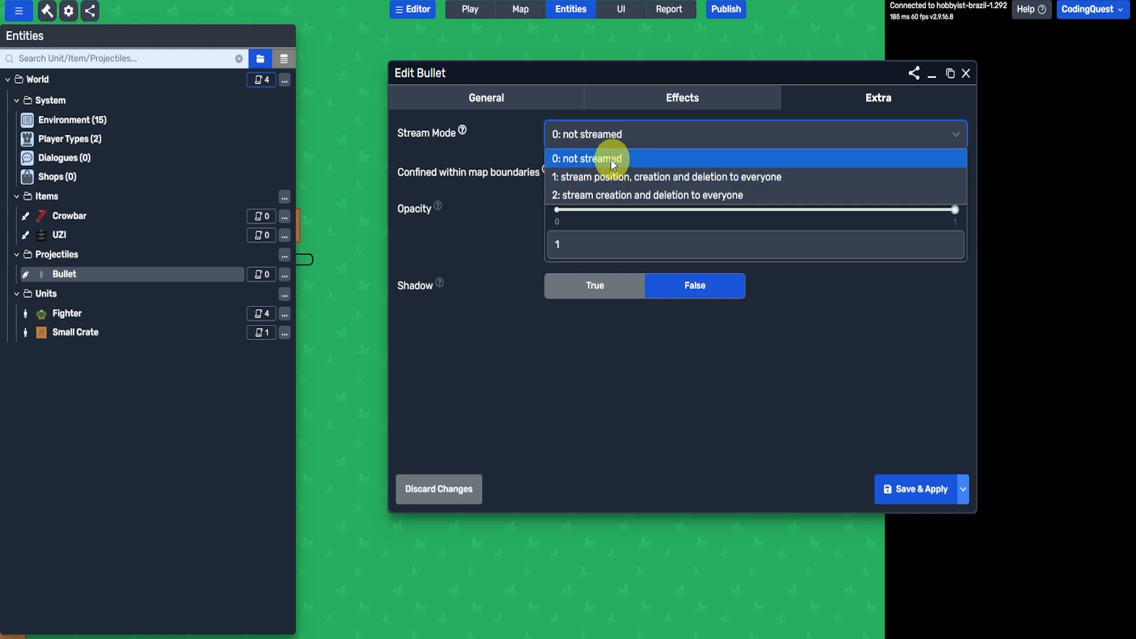
pyautogui.click(560, 161)
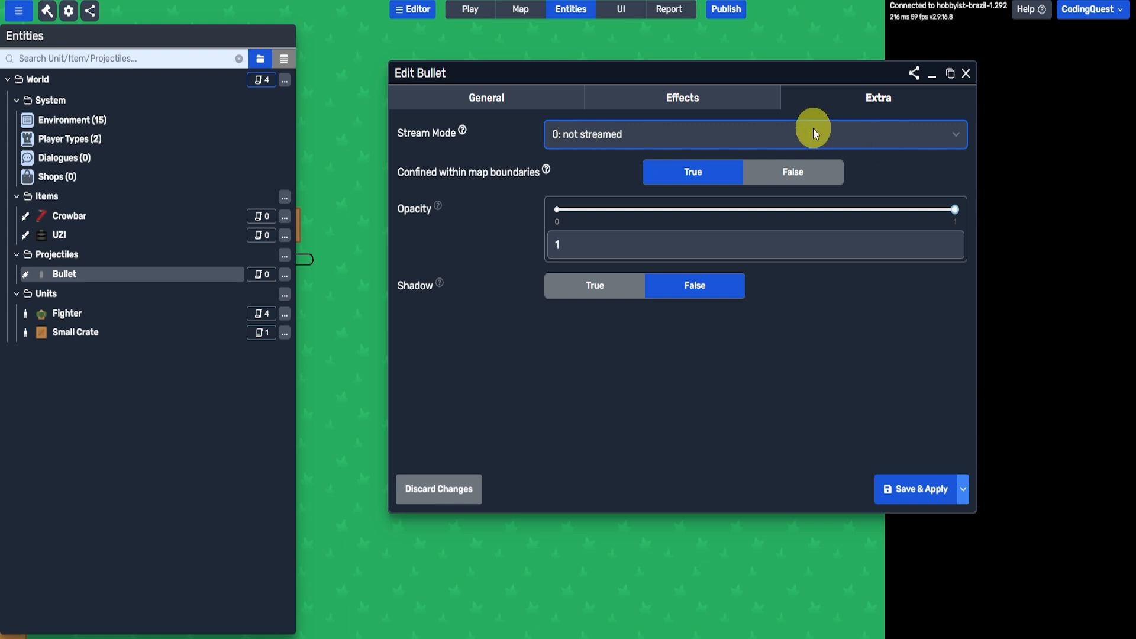
pyautogui.click(557, 390)
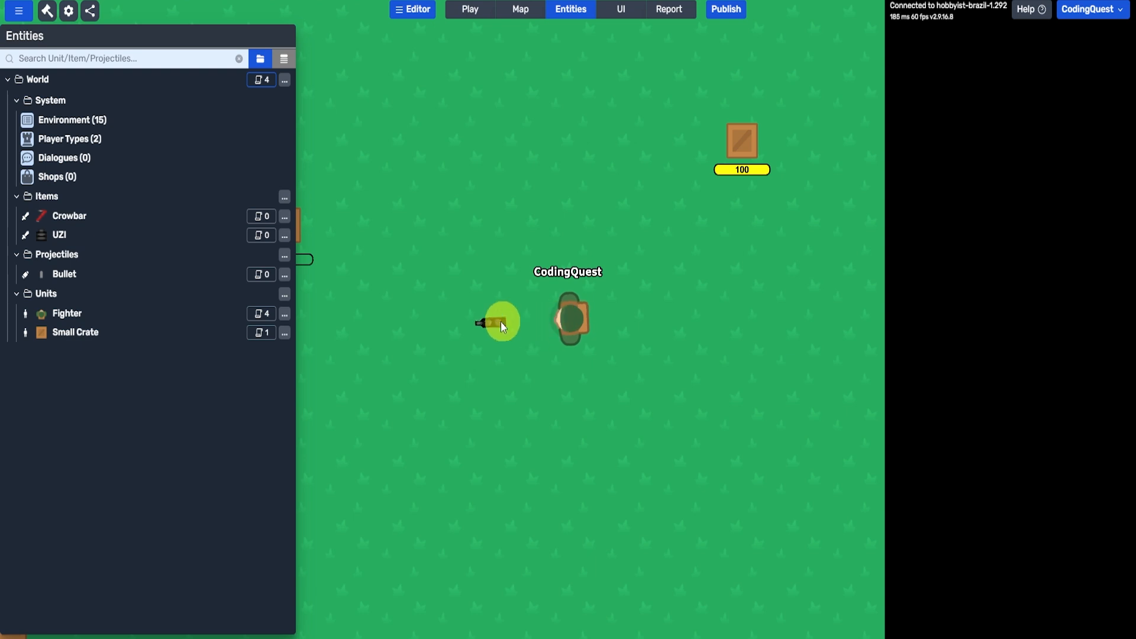
# - Open the UZI's "selected" body type for editing
pyautogui.click(67, 239)
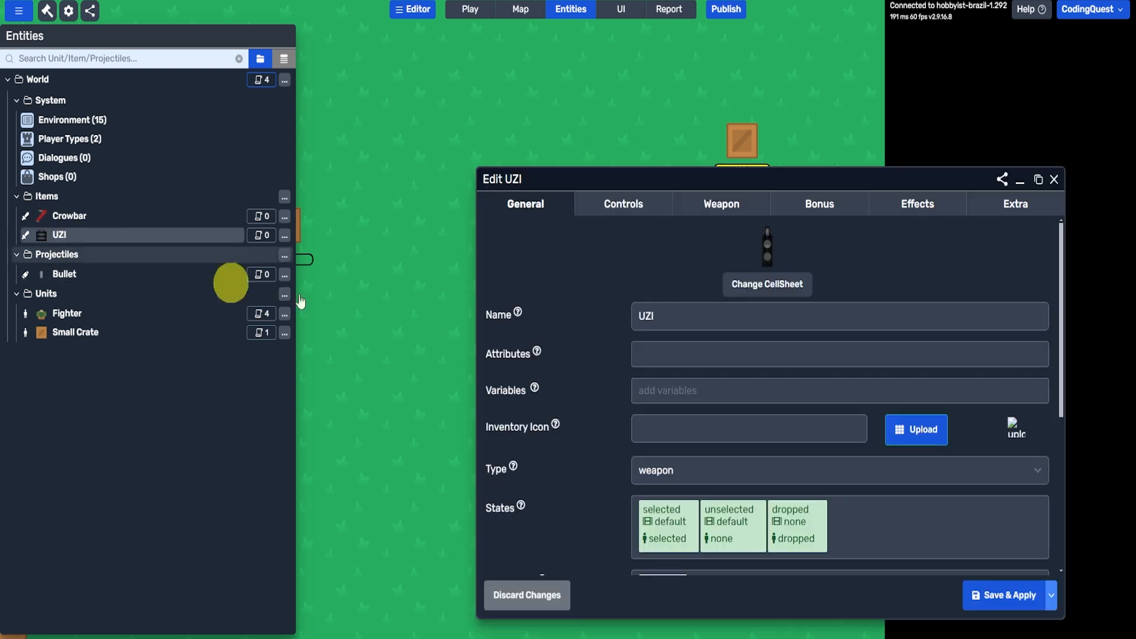
pyautogui.moveTo(712, 177); pyautogui.dragTo(638, 77)
pyautogui.scroll(-3, 447, 322)
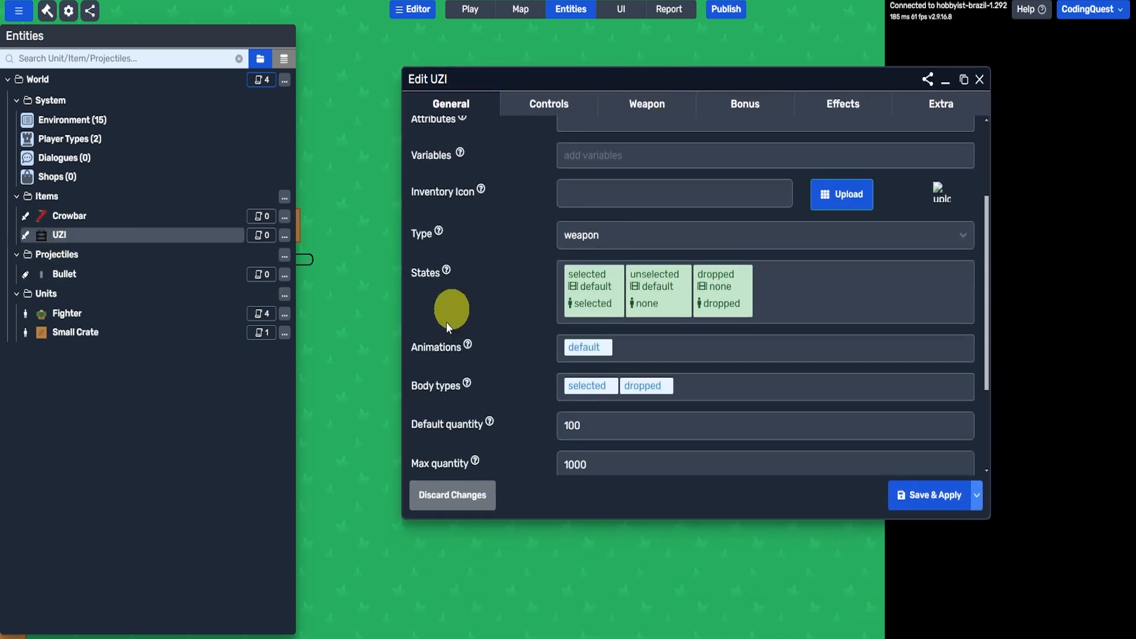
pyautogui.scroll(-1, 509, 248)
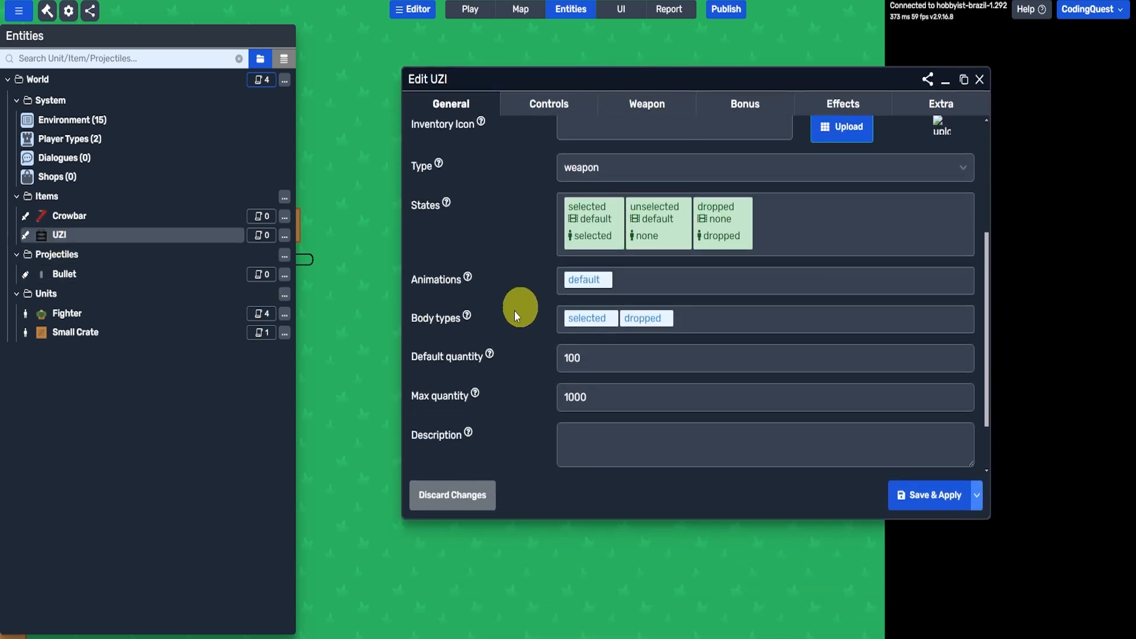
pyautogui.click(592, 320)
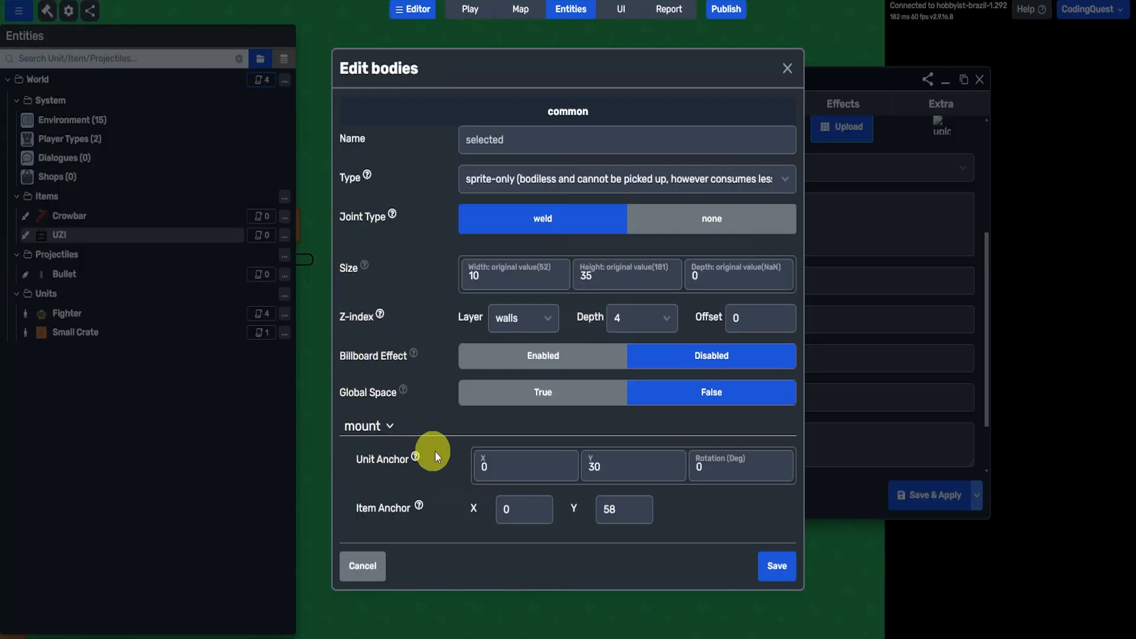
pyautogui.doubleClick(632, 470)
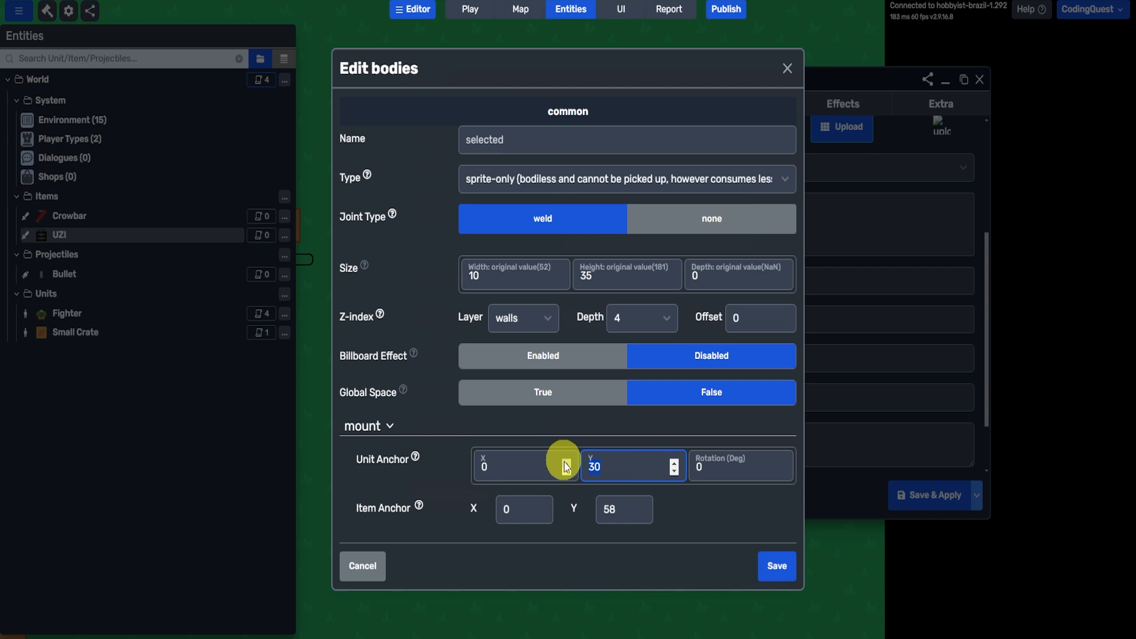
pyautogui.write('0')
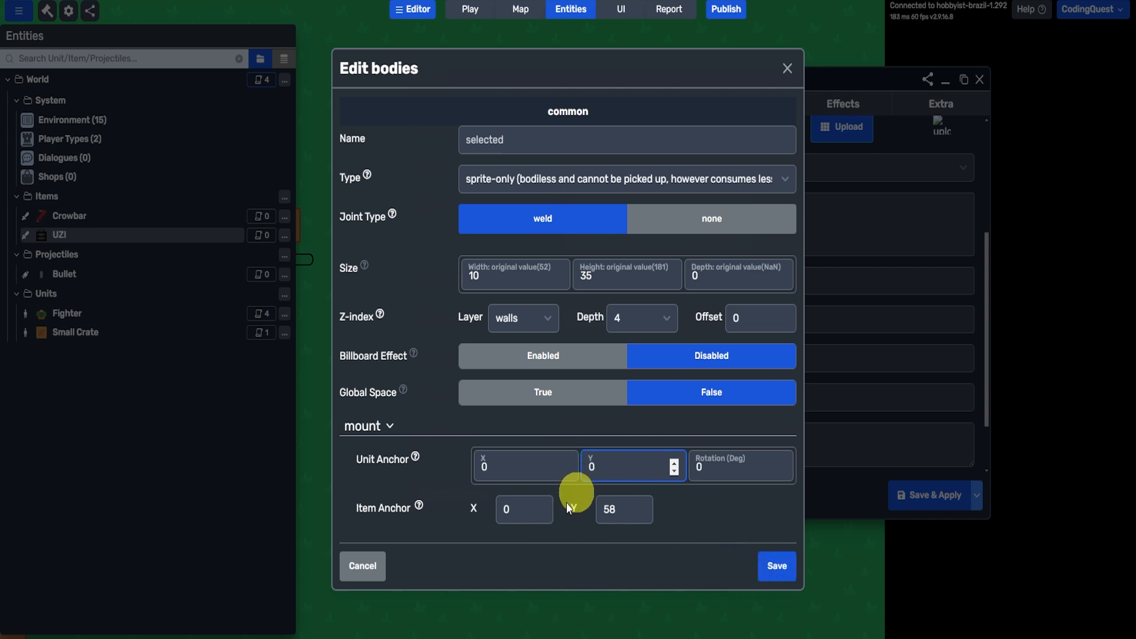
pyautogui.hotkey('ctrl', 'z')
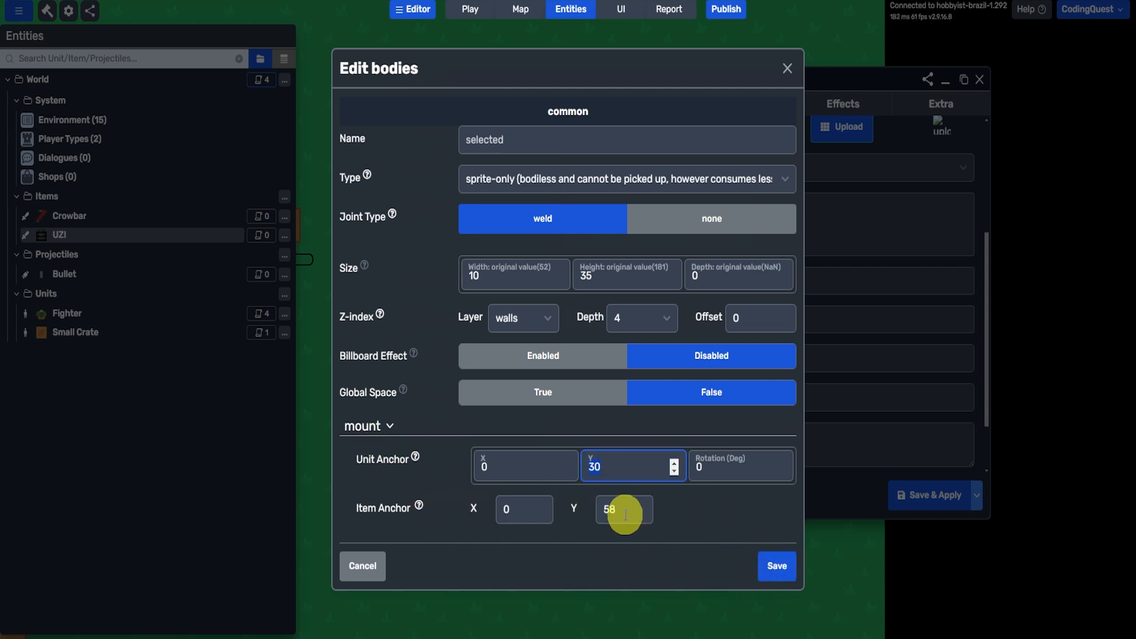
# - Set the item anchor Y of the UZI's selected body to 20, and save and apply the UZI's changes
pyautogui.moveTo(614, 511); pyautogui.dragTo(563, 498)
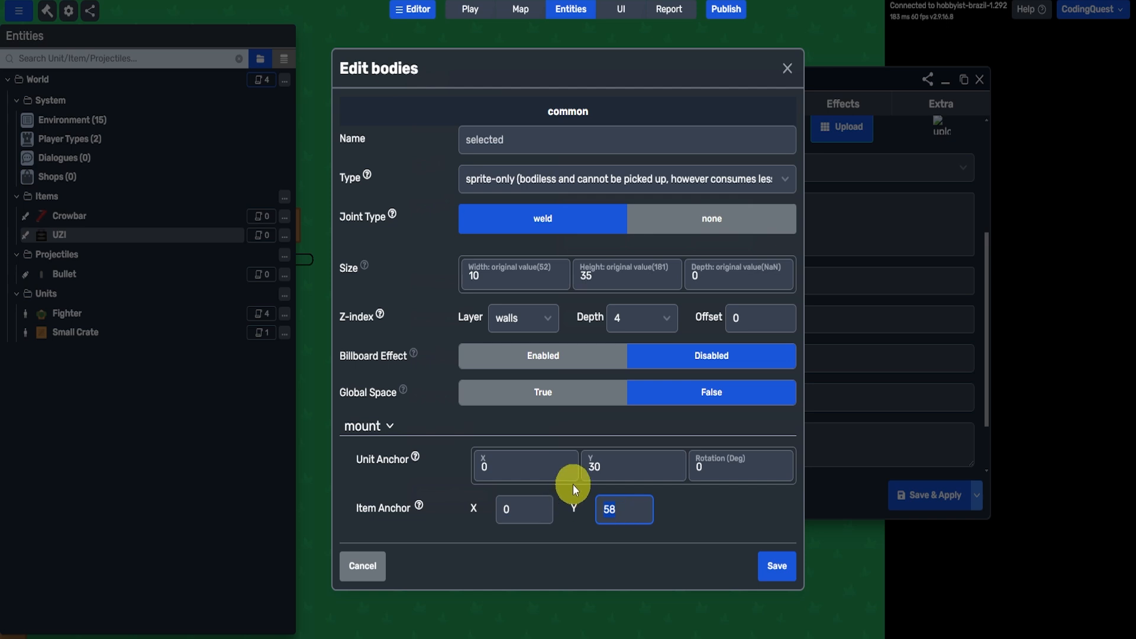
pyautogui.write('20')
pyautogui.click(775, 565)
pyautogui.click(936, 508)
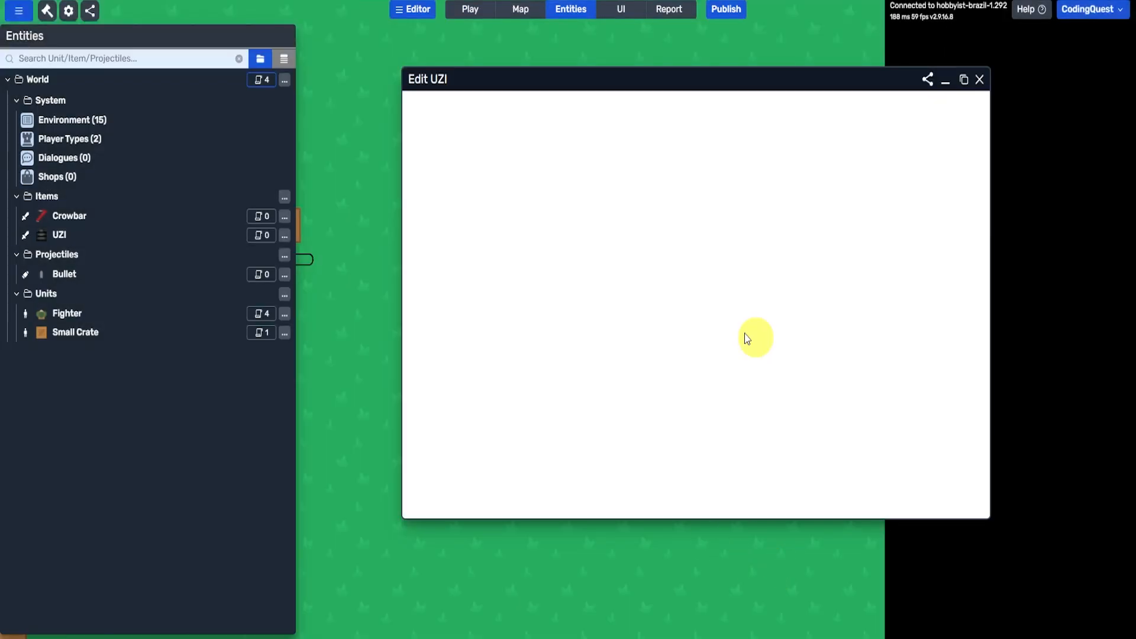
# - Test the UZI's held position in play mode by firing at the crates and switching between it and the crowbar
pyautogui.click(468, 11)
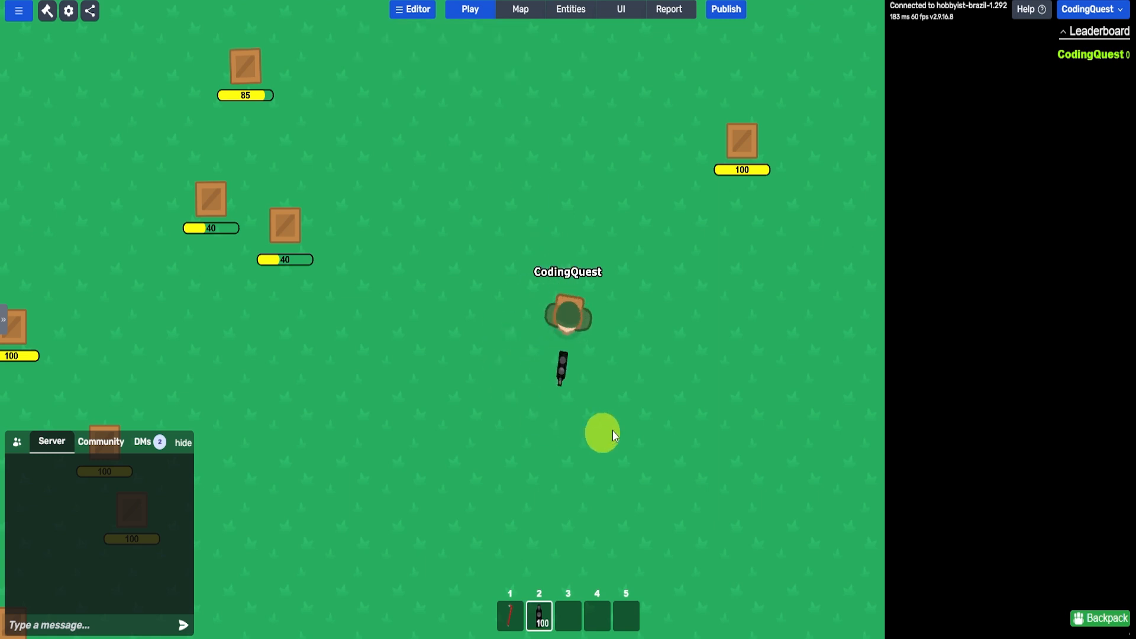
pyautogui.click(488, 271)
pyautogui.click(404, 258)
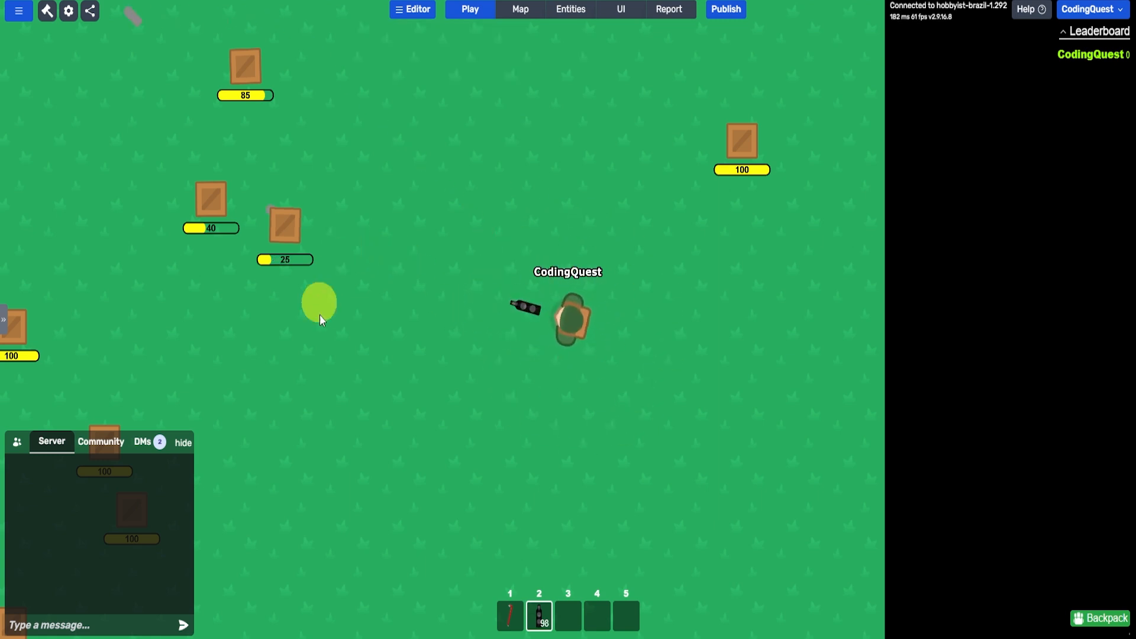
pyautogui.press('1')
pyautogui.press('2')
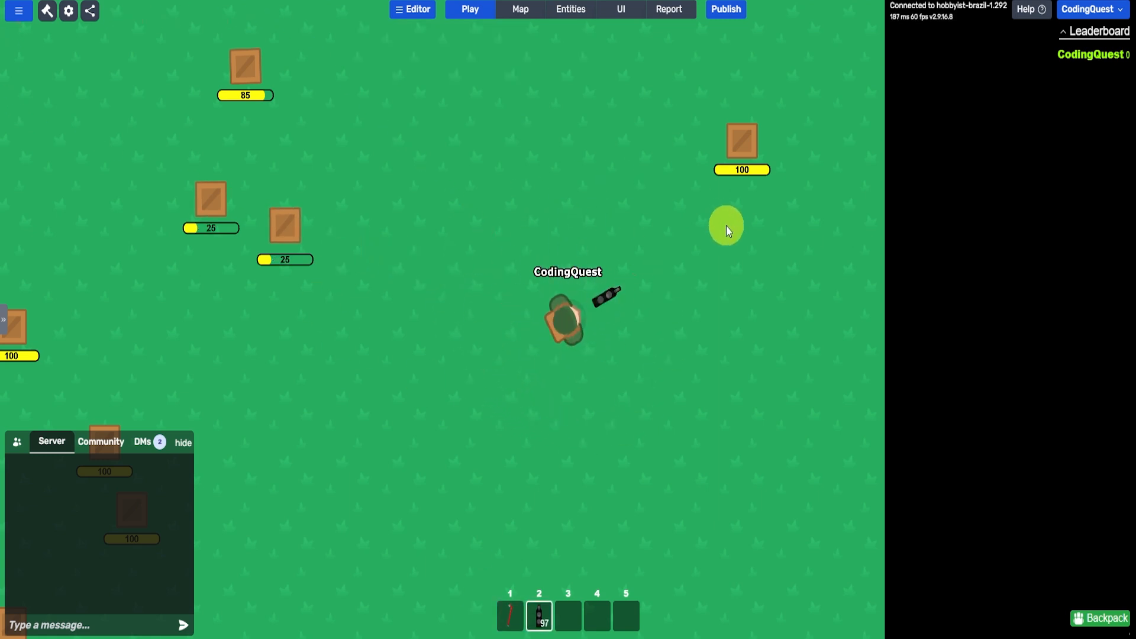
pyautogui.press('1')
pyautogui.press('2')
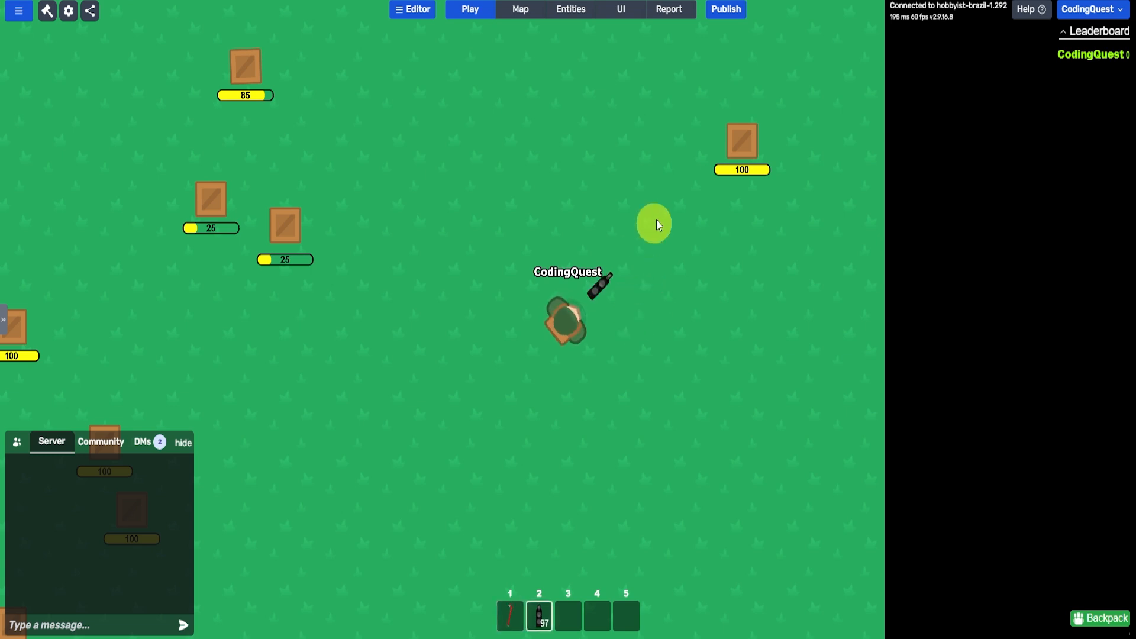
pyautogui.press('1')
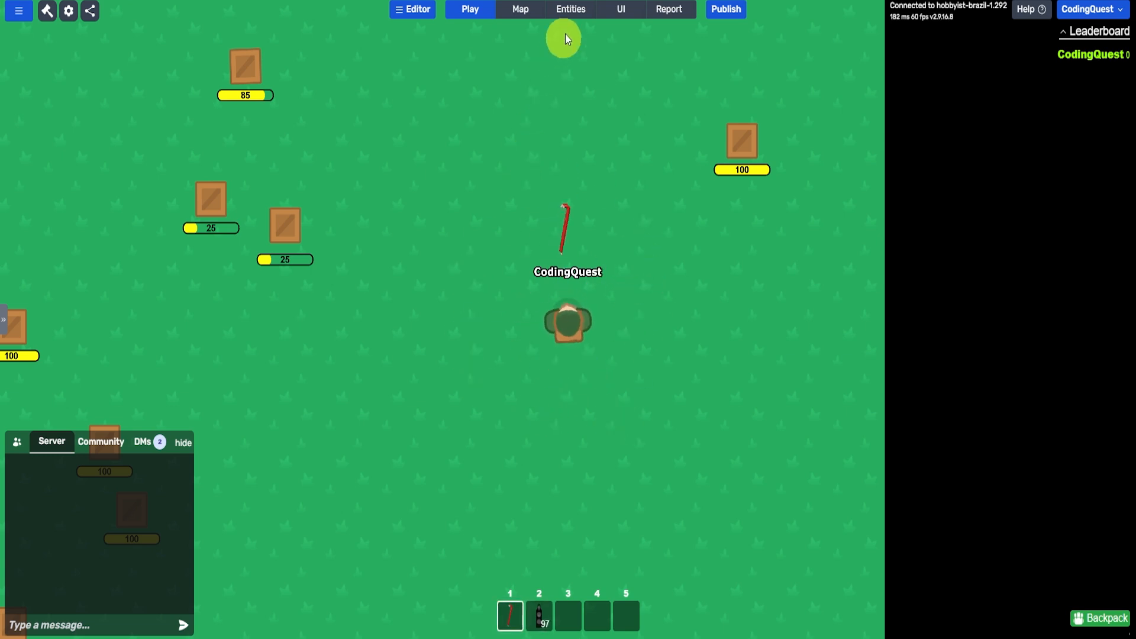
# - Set the item anchor Y of the Crowbar's selected body to 20, and save and apply the Crowbar's changes
pyautogui.click(564, 13)
pyautogui.click(55, 216)
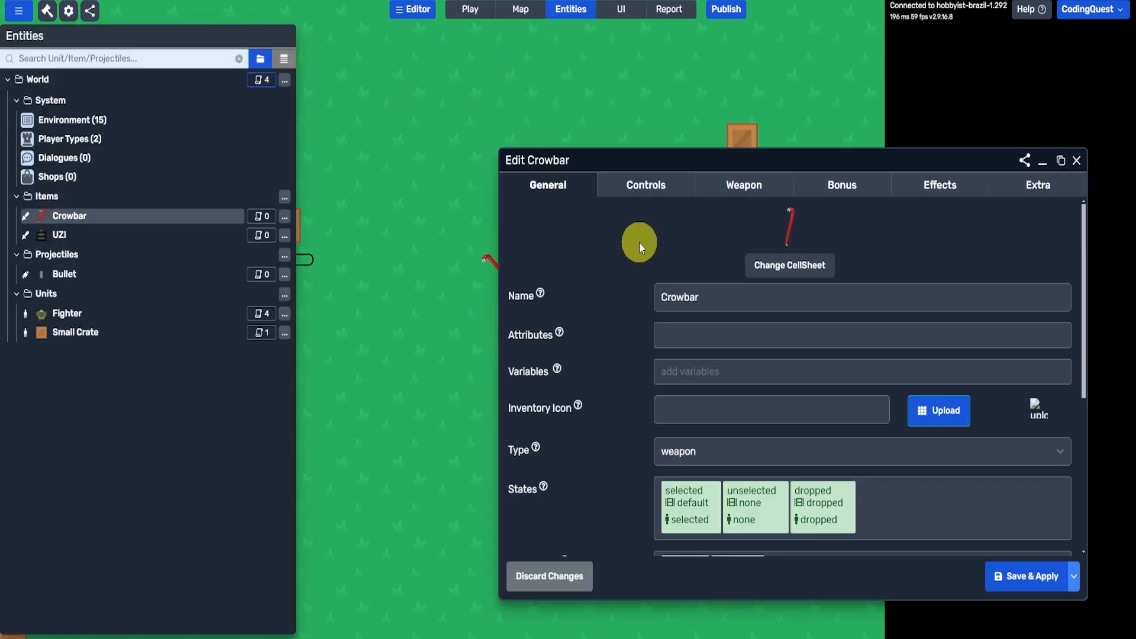
pyautogui.scroll(-5, 639, 243)
pyautogui.click(698, 407)
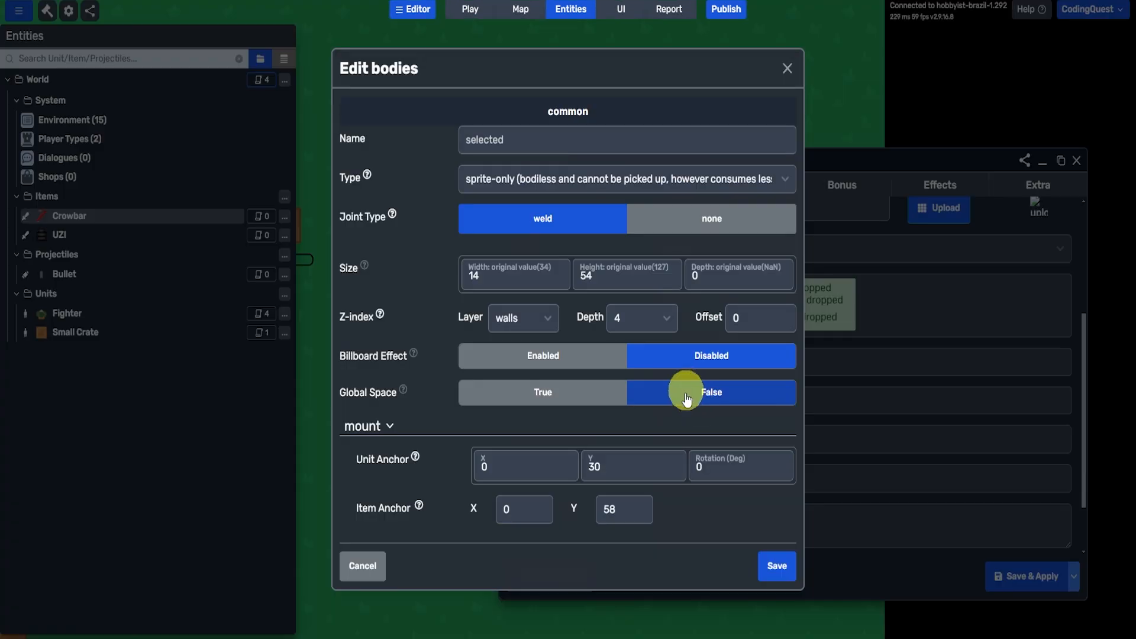
pyautogui.doubleClick(621, 509)
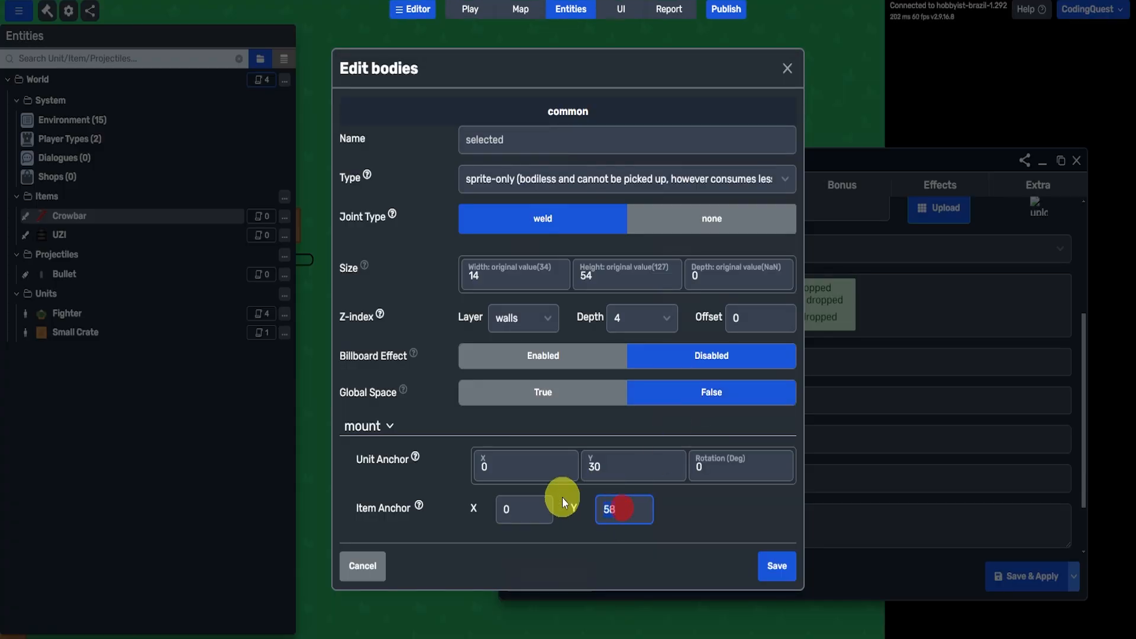
pyautogui.write('20')
pyautogui.click(796, 569)
pyautogui.click(1016, 580)
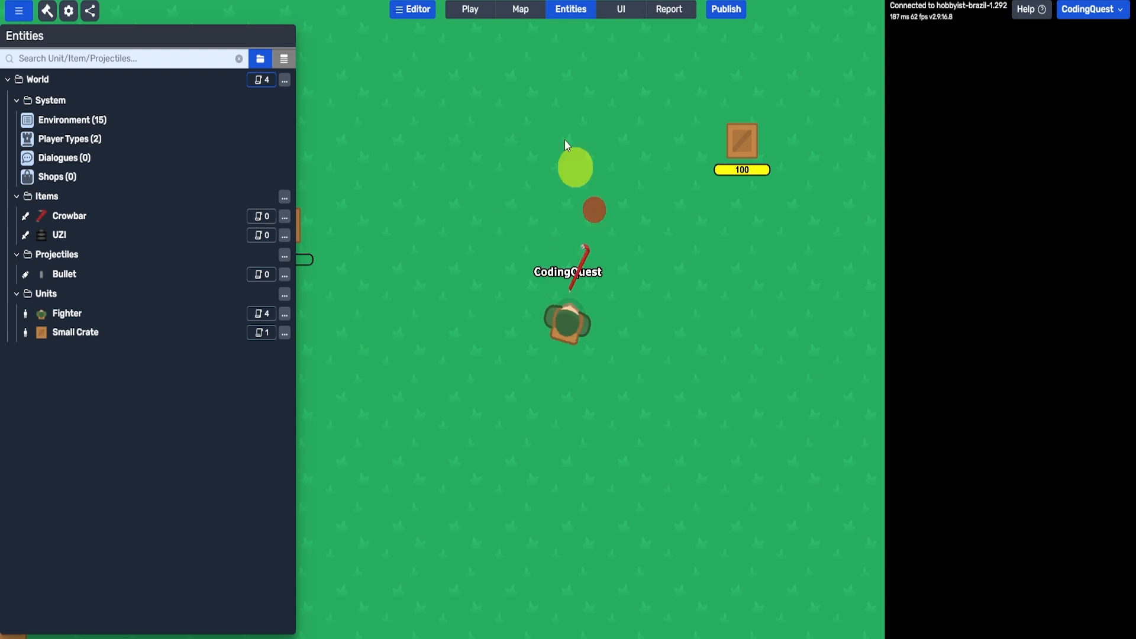
# - Test the crowbar's position in play mode, and fire the UZI repeatedly at the nearby crate to check how bullets hit it
pyautogui.click(471, 9)
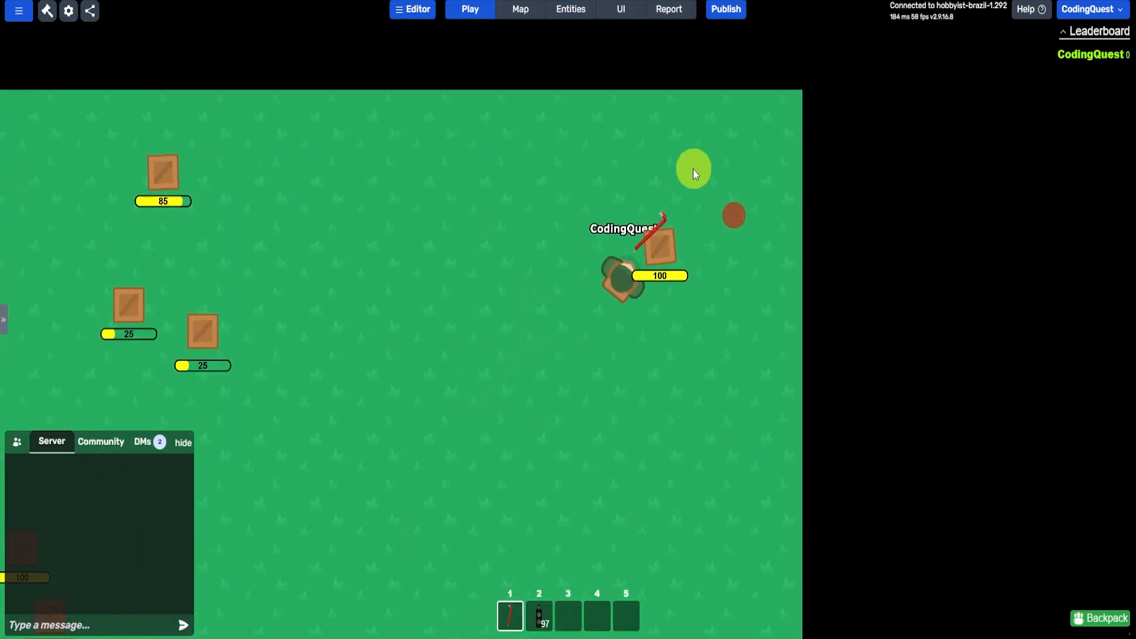
pyautogui.click(642, 248)
pyautogui.press('2')
pyautogui.click(657, 318)
pyautogui.click(657, 317)
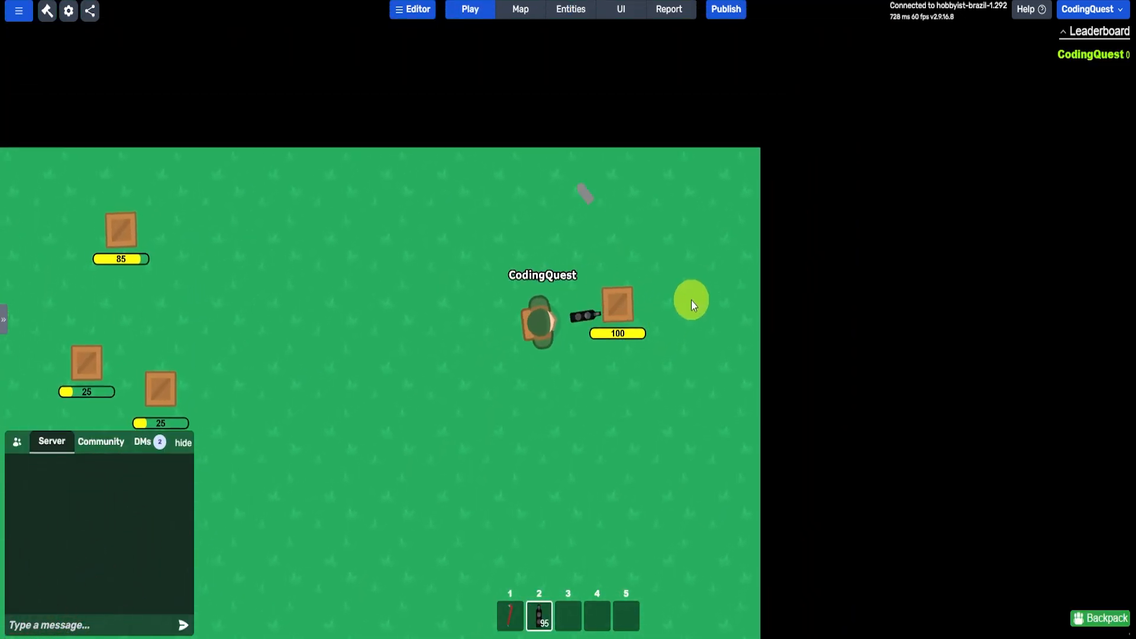
pyautogui.click(739, 264)
pyautogui.click(766, 264)
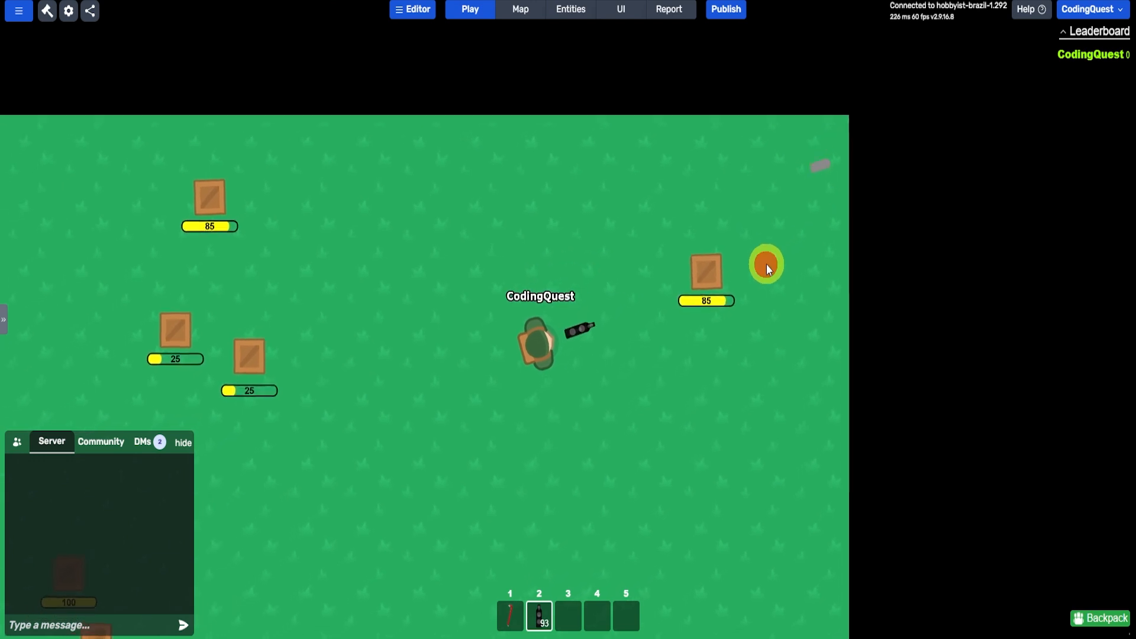
pyautogui.click(779, 225)
pyautogui.click(825, 215)
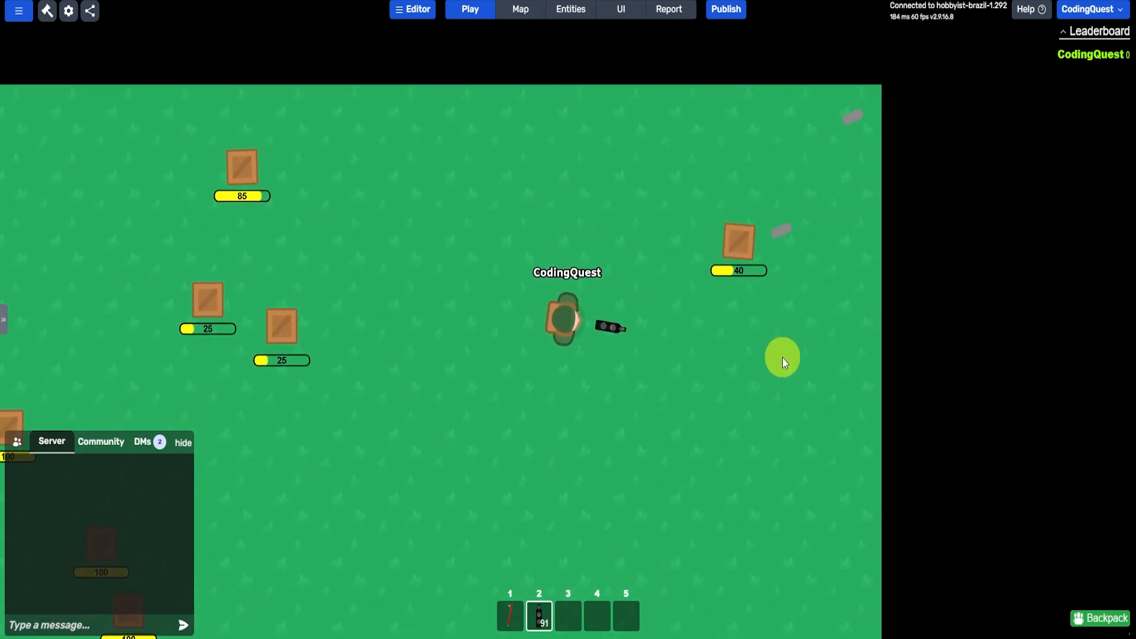
pyautogui.click(868, 176)
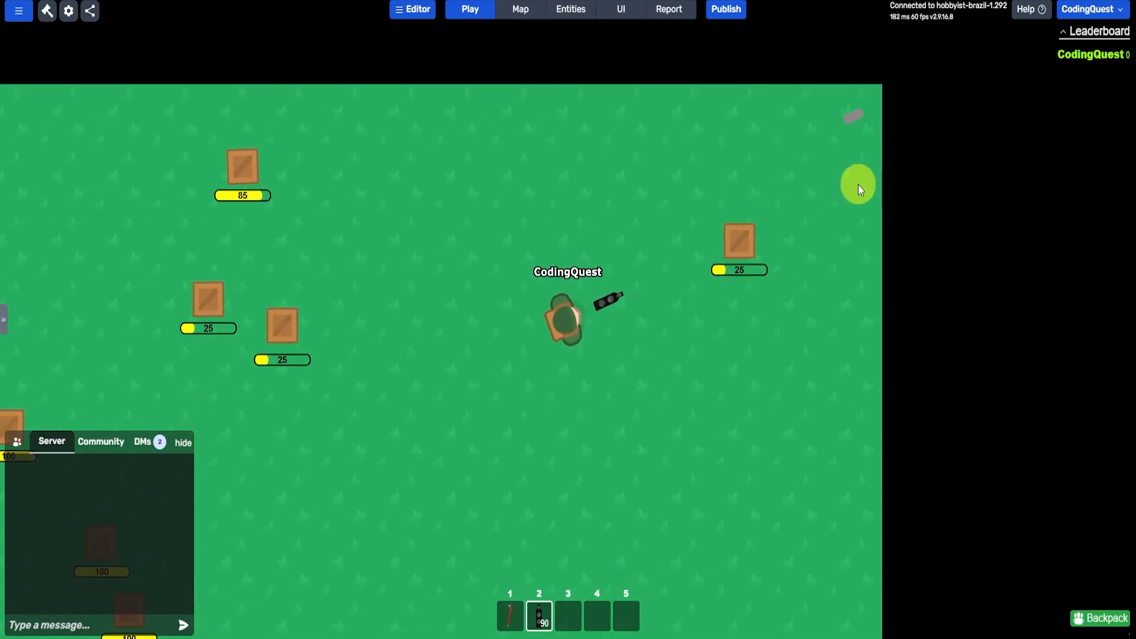
pyautogui.click(859, 184)
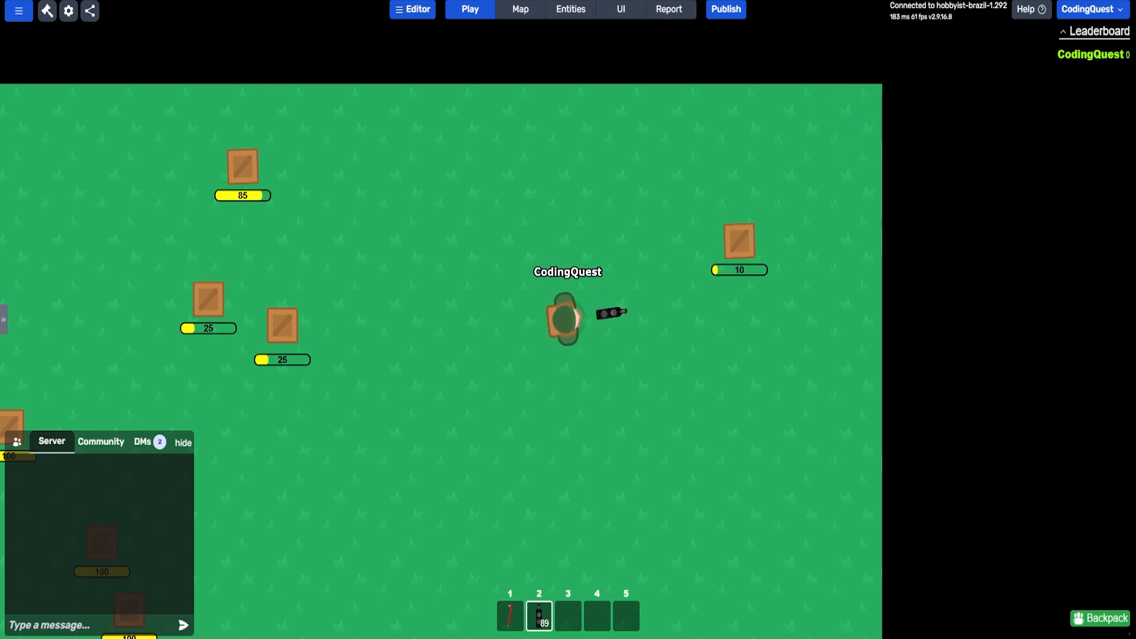
# - Create a new script on the Bullet projectile and name it "destroy On Collision"
pyautogui.click(571, 11)
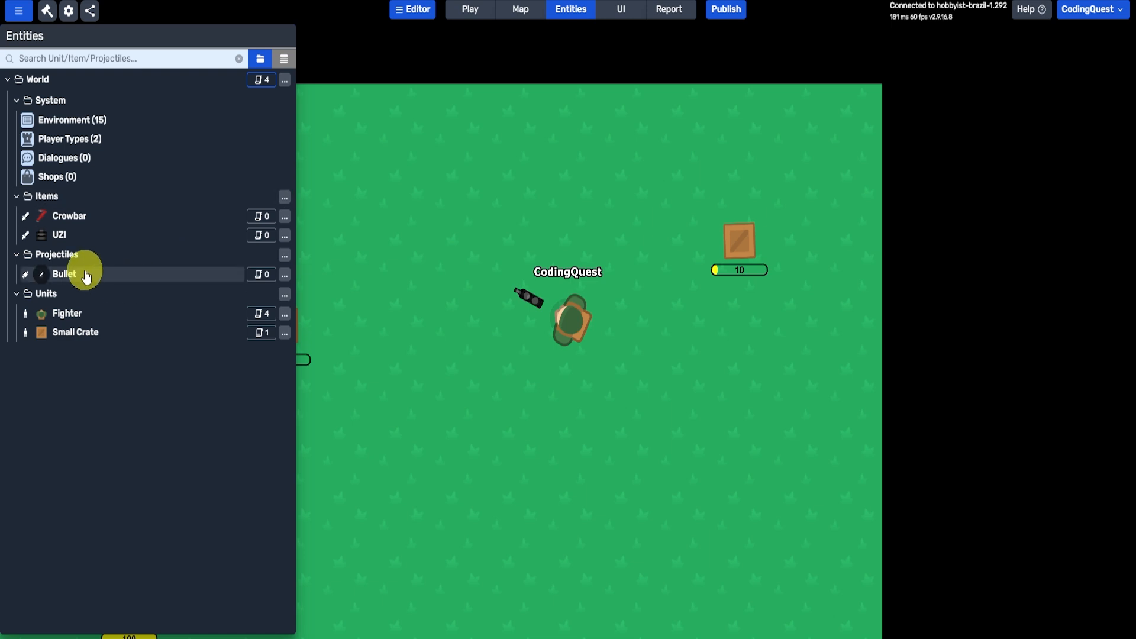
pyautogui.click(254, 277)
pyautogui.click(494, 166)
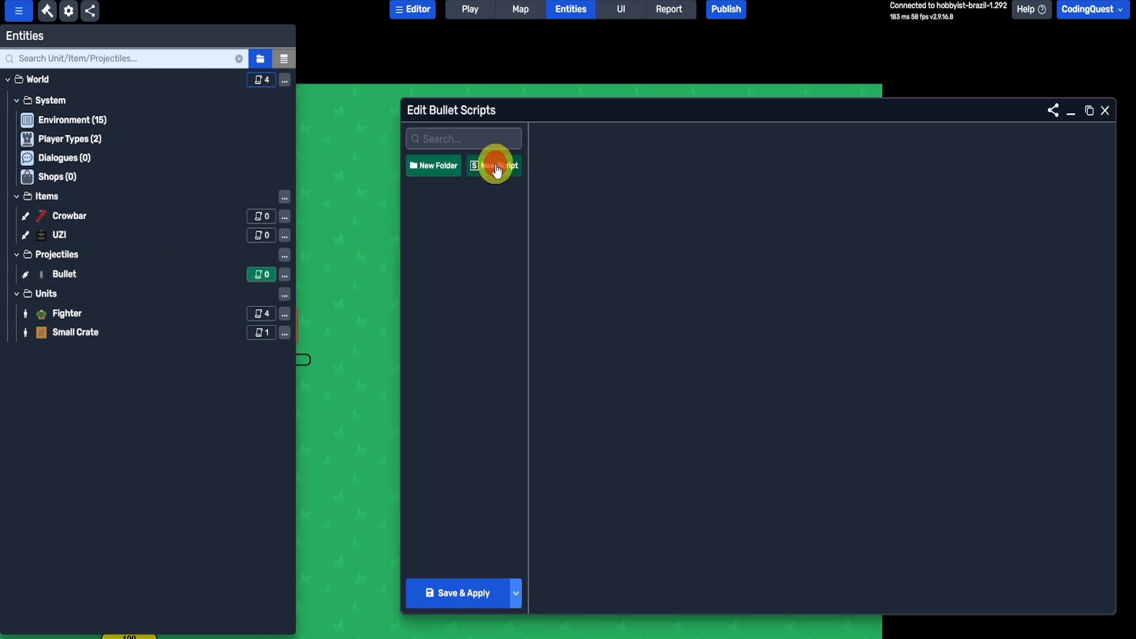
pyautogui.click(596, 148)
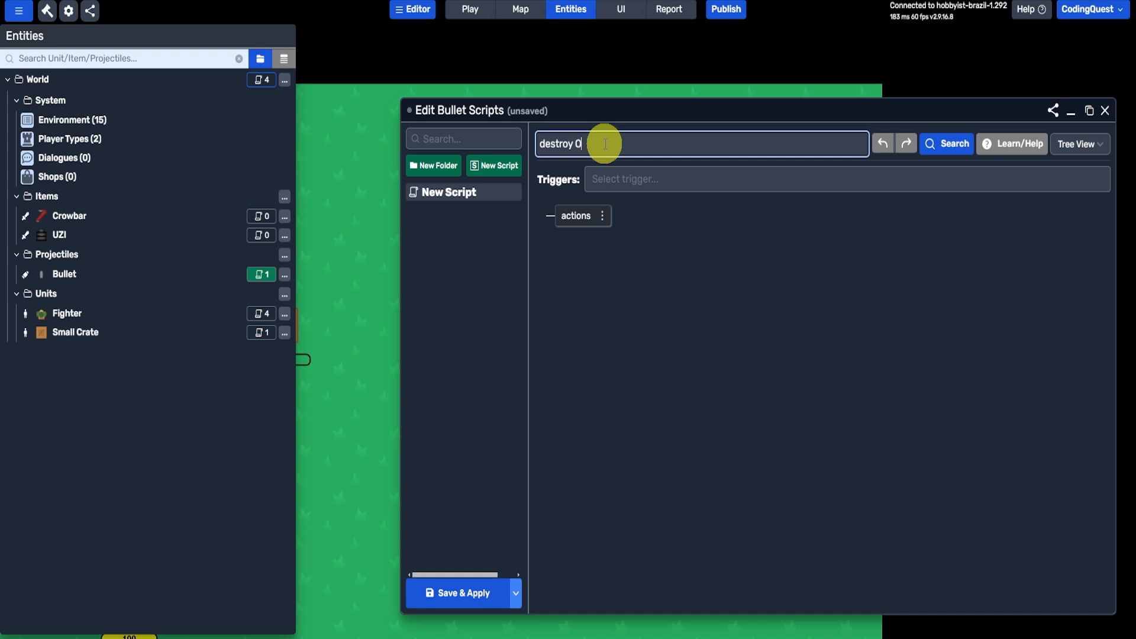
pyautogui.write('destroy On Collision')
pyautogui.press('Return')
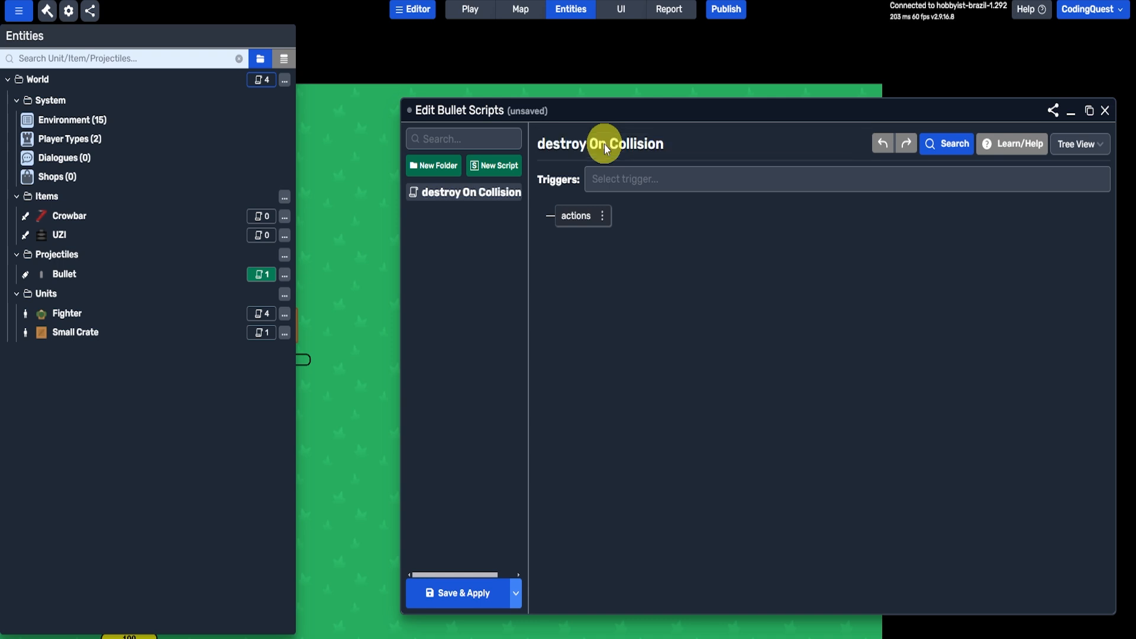
# - Add the triggers "when this entity touches wall" and "when this entity touches unit" to the destroy On Collision script
pyautogui.click(630, 178)
pyautogui.write('when this en')
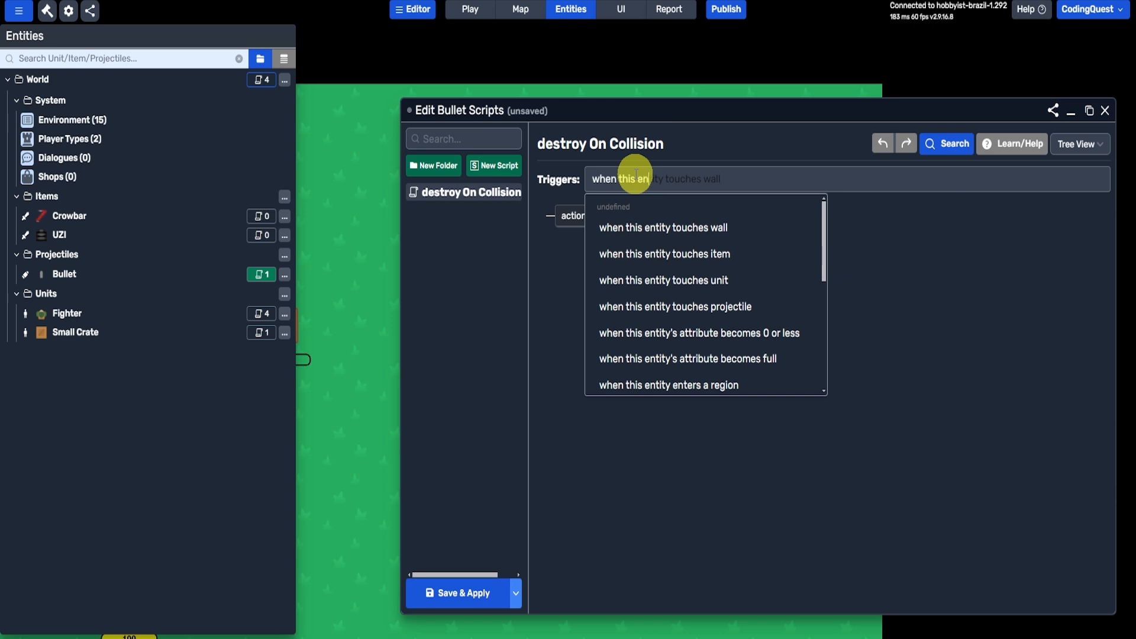
pyautogui.press('Down')
pyautogui.press('Return')
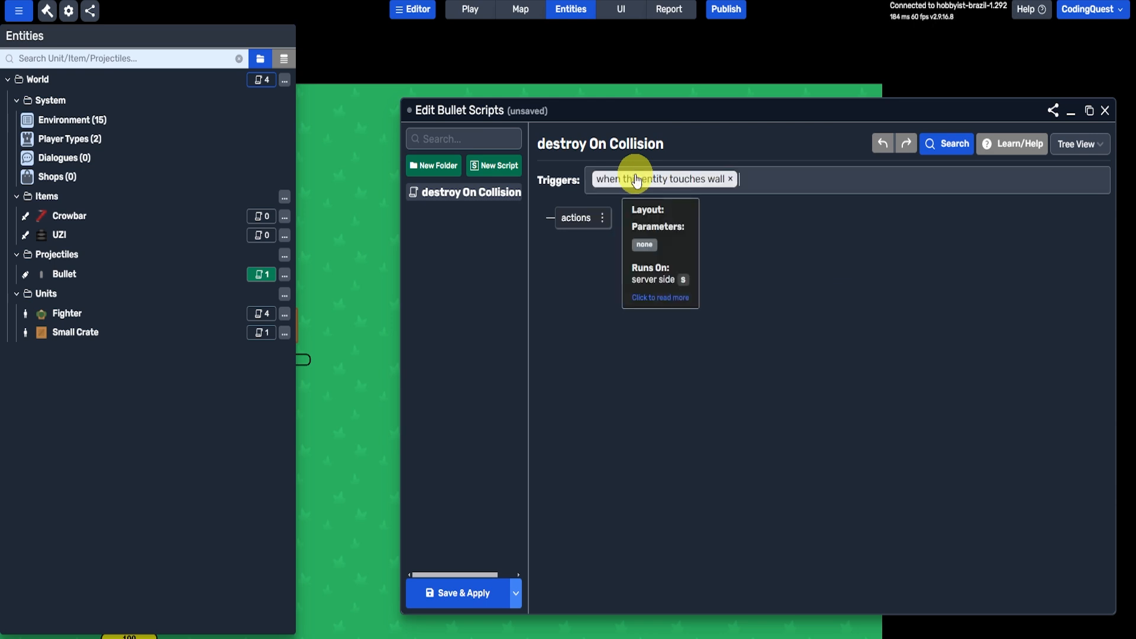
pyautogui.write('when this entit')
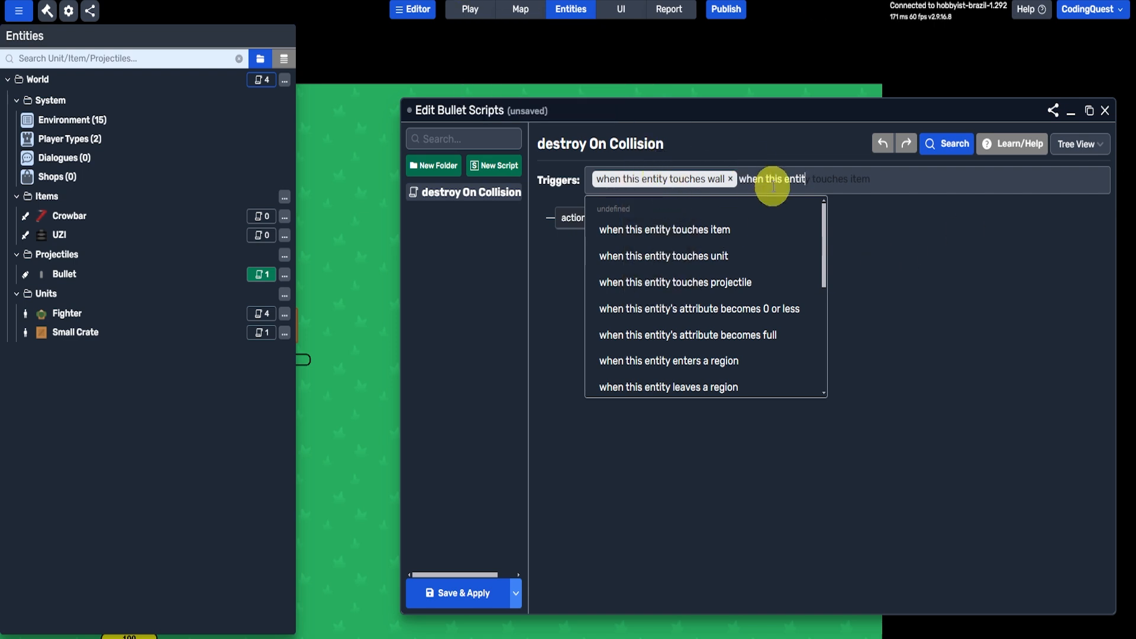
pyautogui.moveTo(701, 237)
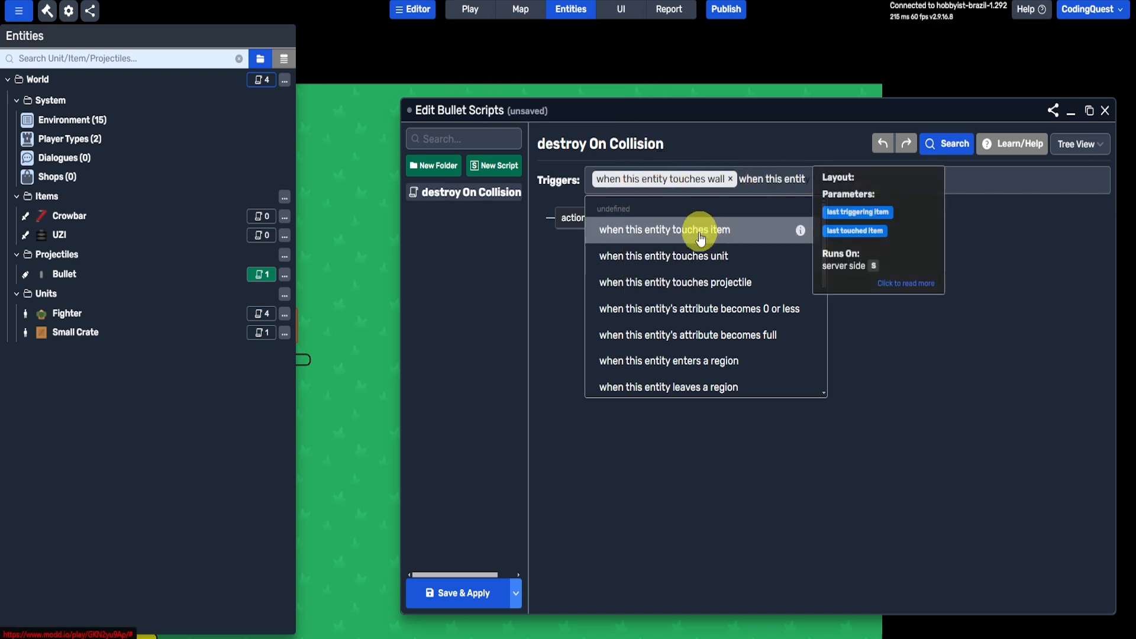
pyautogui.click(621, 255)
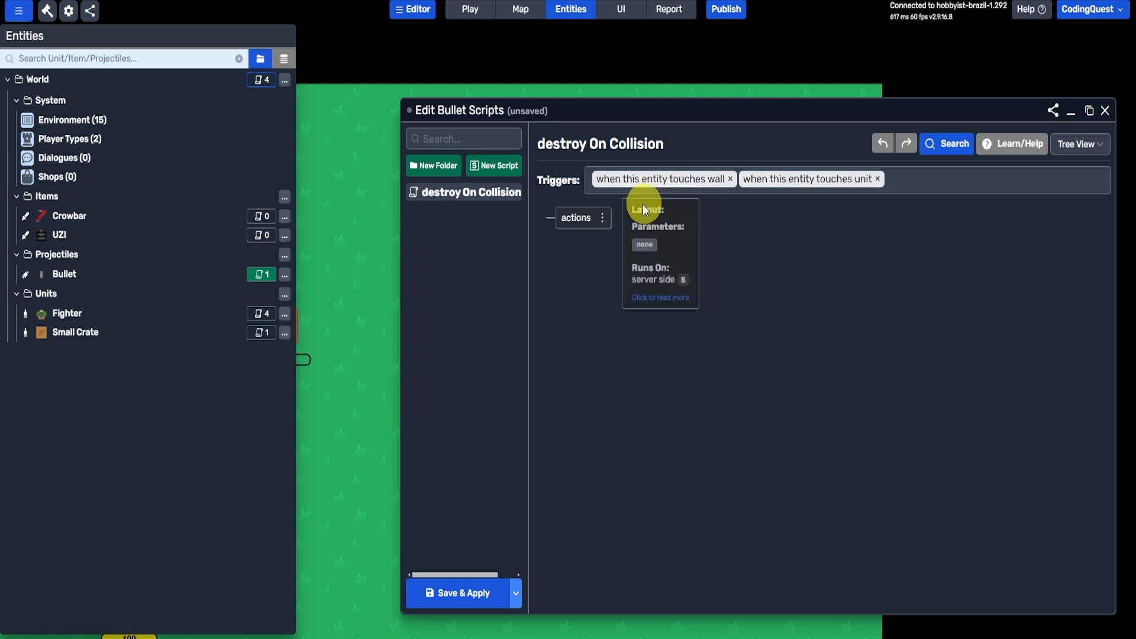
# - Add a "destroy entity" action to the destroy On Collision script, targeting "this entity"
pyautogui.click(603, 218)
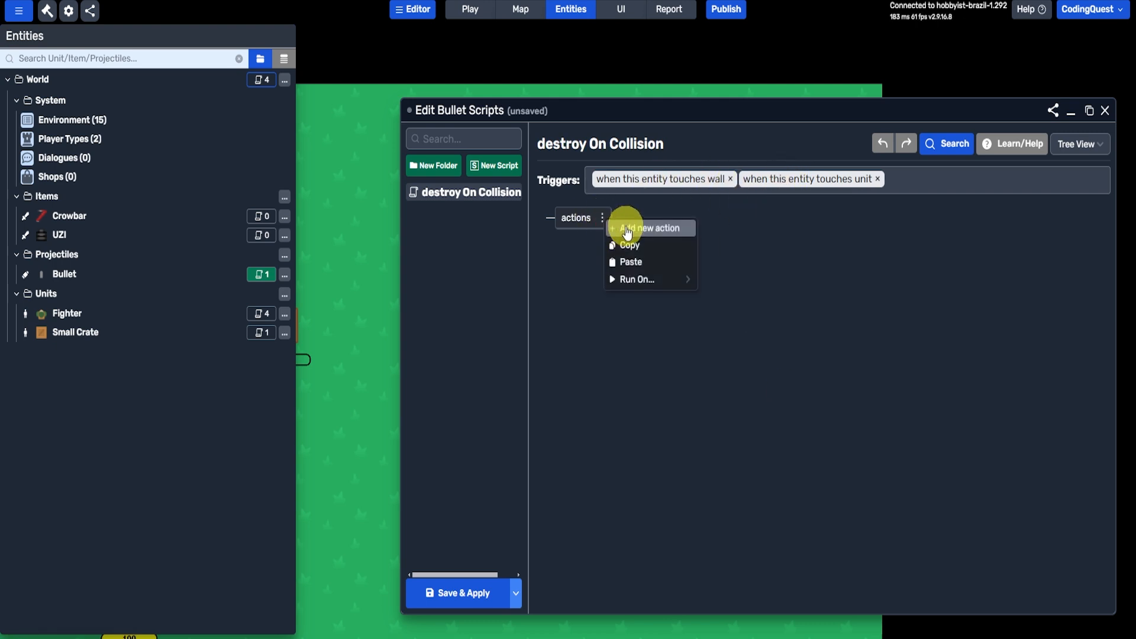
pyautogui.click(627, 230)
pyautogui.write('des')
pyautogui.click(451, 191)
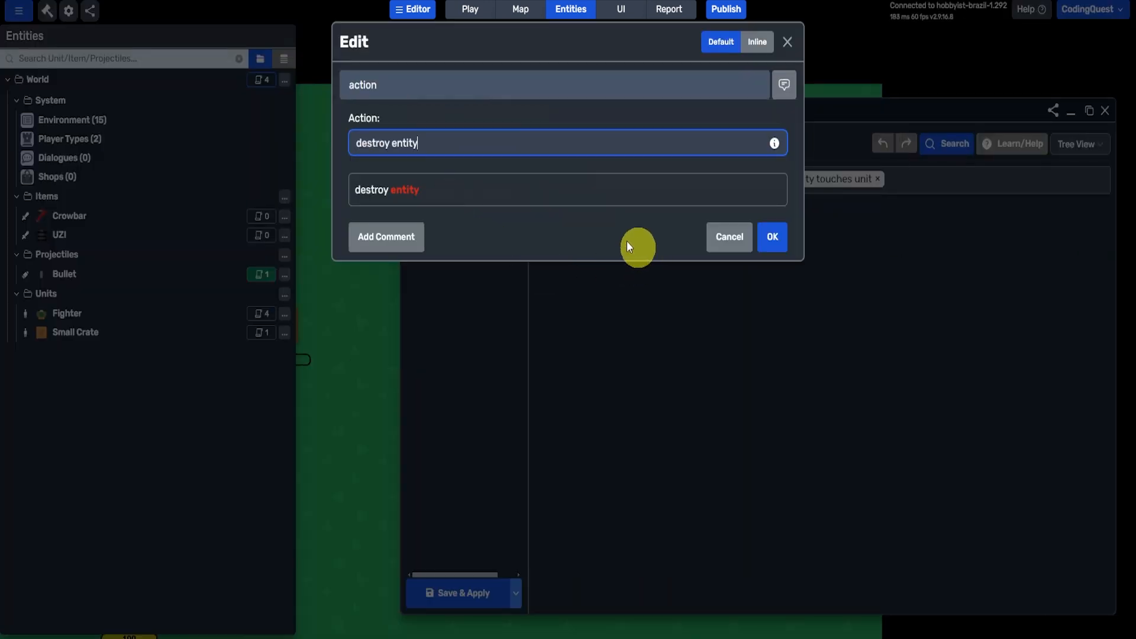
pyautogui.click(407, 191)
pyautogui.click(427, 170)
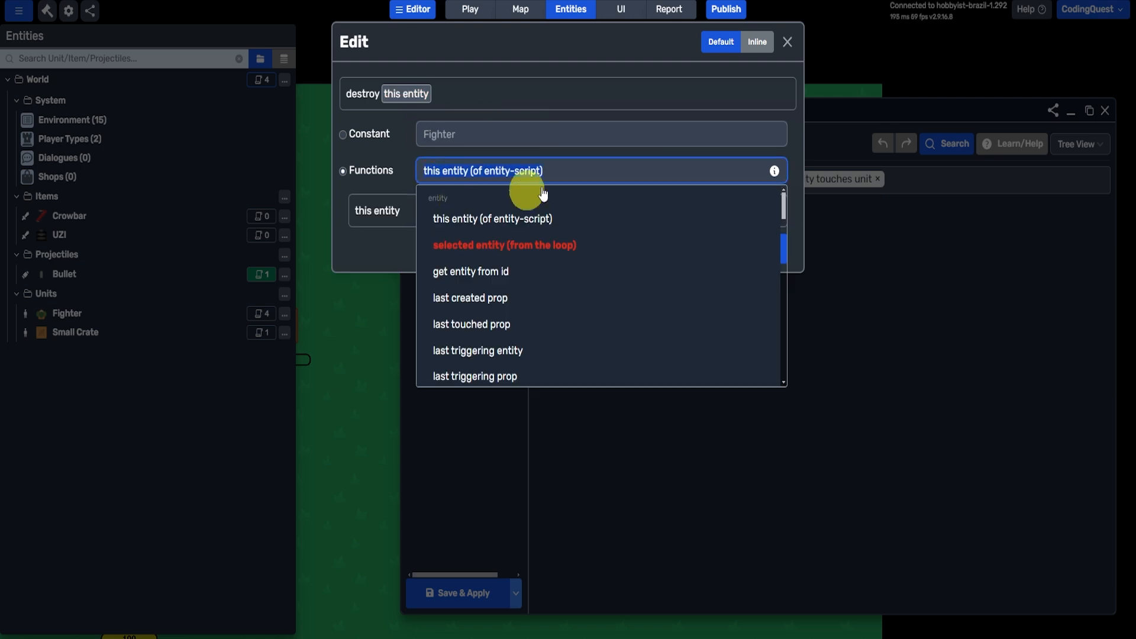
pyautogui.click(436, 173)
pyautogui.click(773, 240)
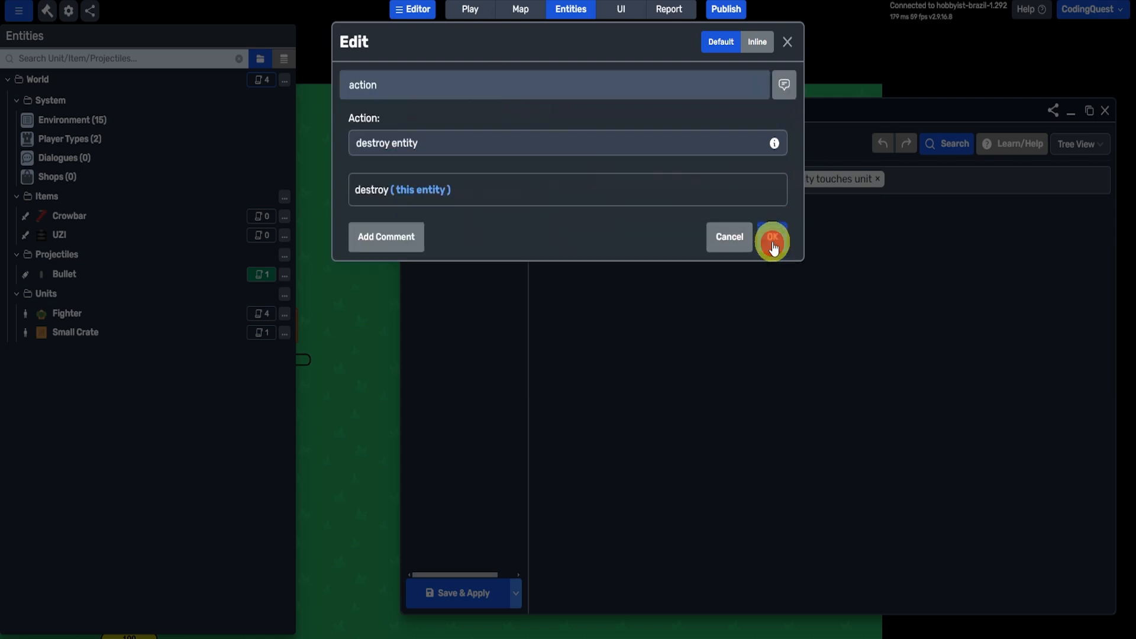
pyautogui.click(781, 250)
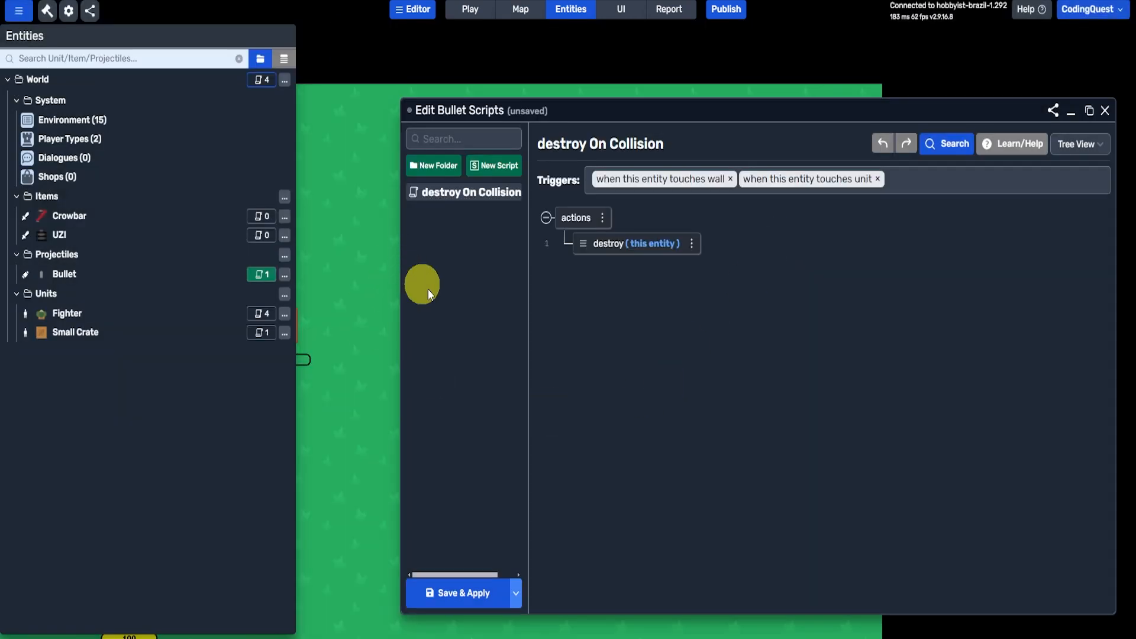
# - Create a new projectile in the Projectiles folder and use the Explosion (Animated) image as its cell sheet
pyautogui.click(284, 256)
pyautogui.moveTo(325, 278)
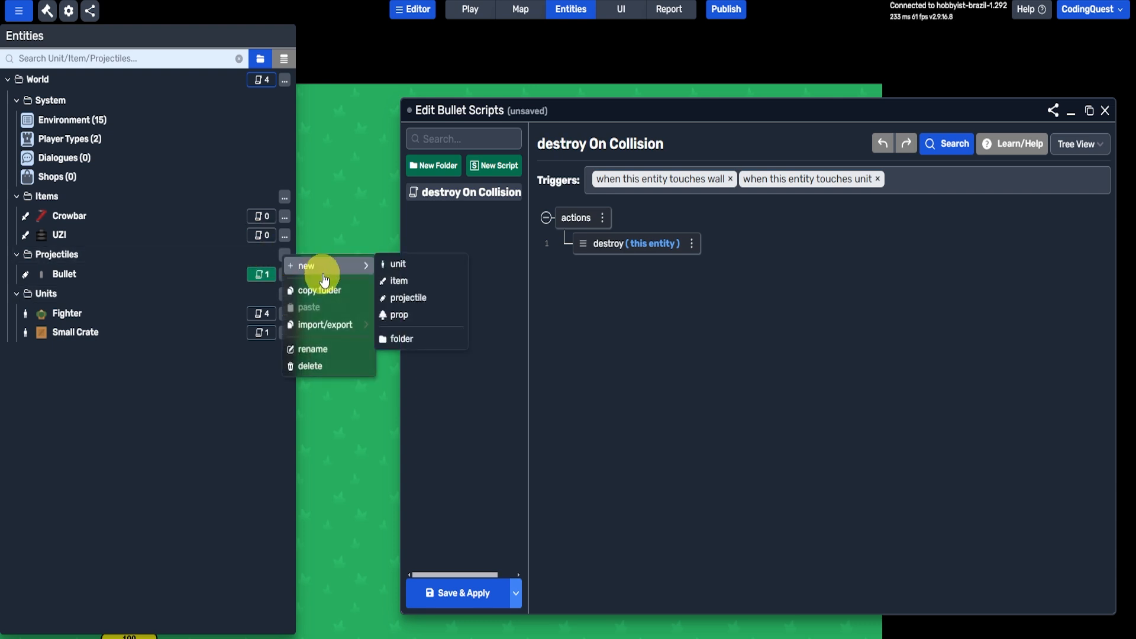
pyautogui.click(436, 299)
pyautogui.click(392, 354)
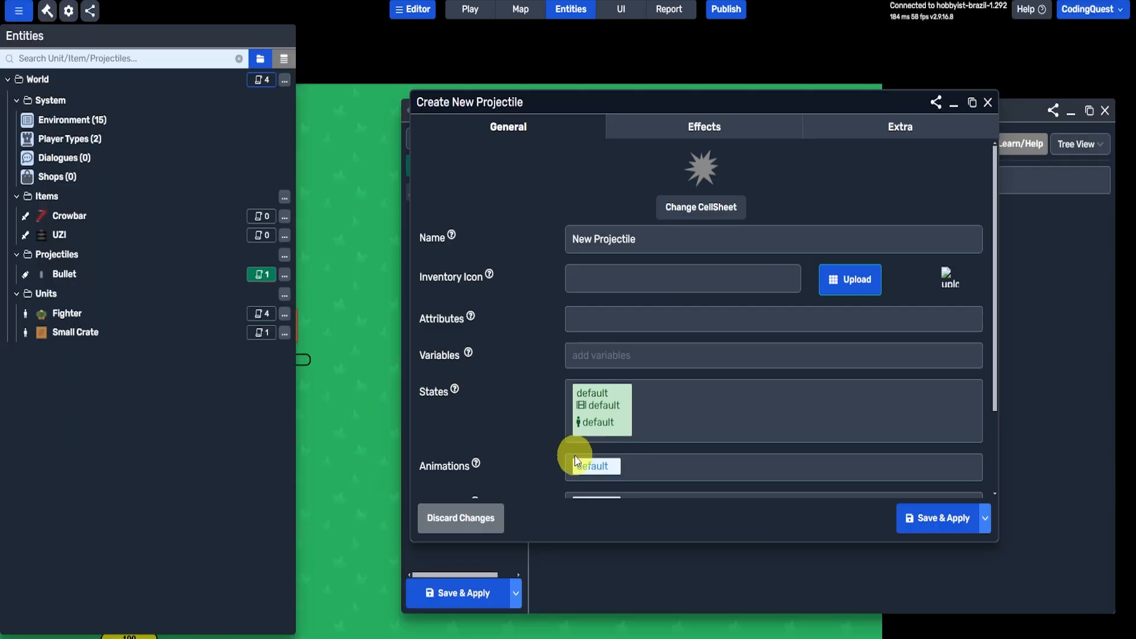
pyautogui.click(678, 211)
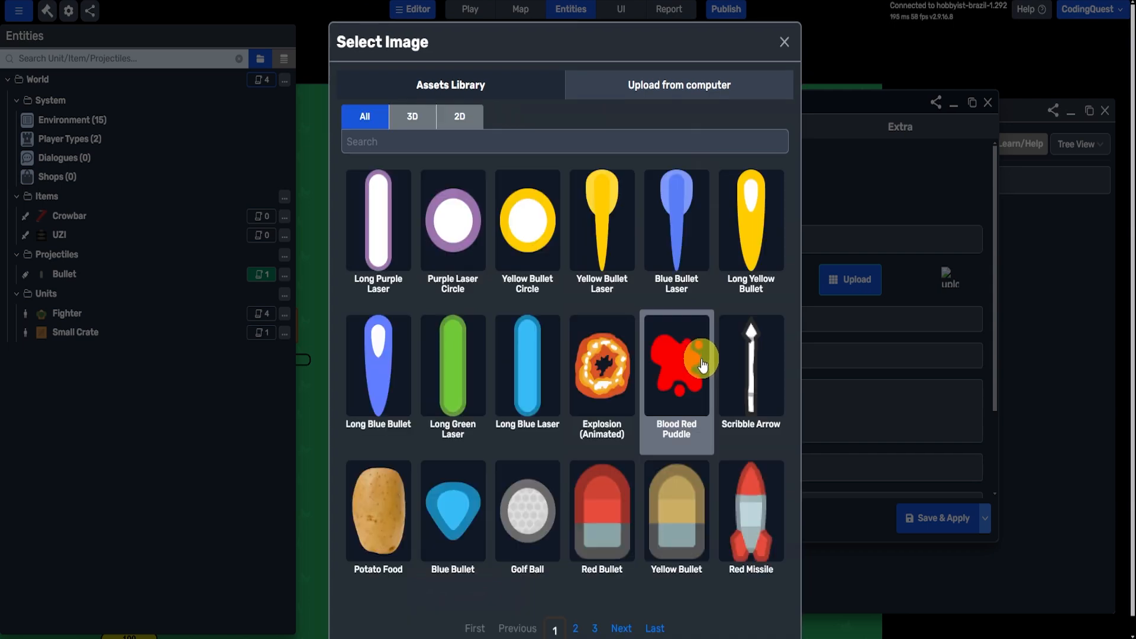
pyautogui.click(580, 362)
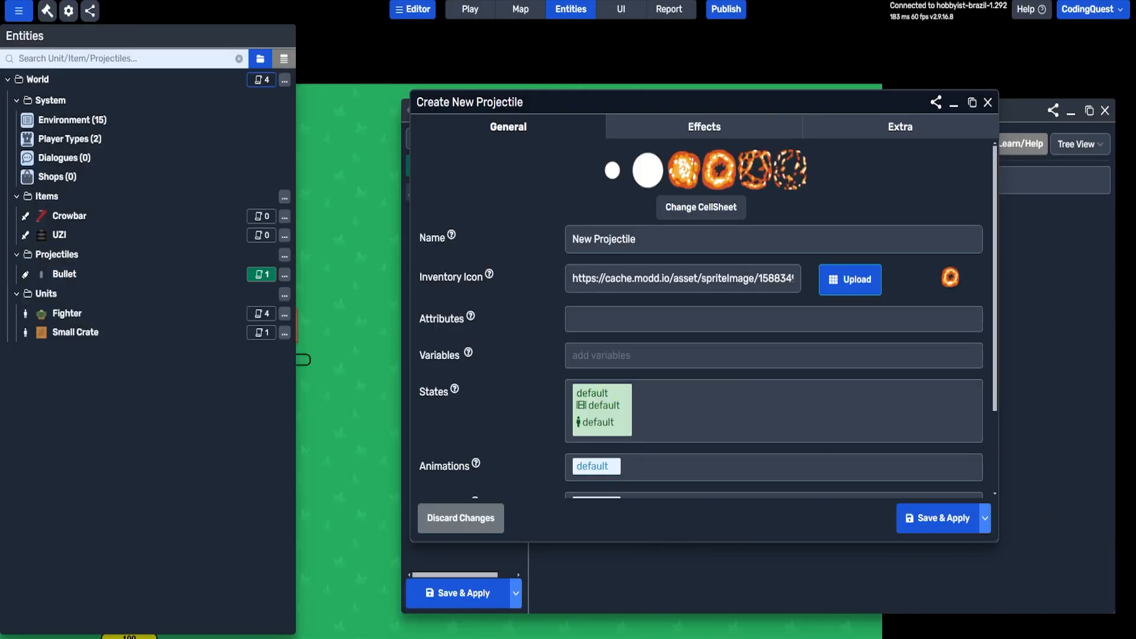
# - Name the new projectile "Explosion"
pyautogui.click(642, 247)
pyautogui.hotkey('ctrl', 'a')
pyautogui.write('Exp')
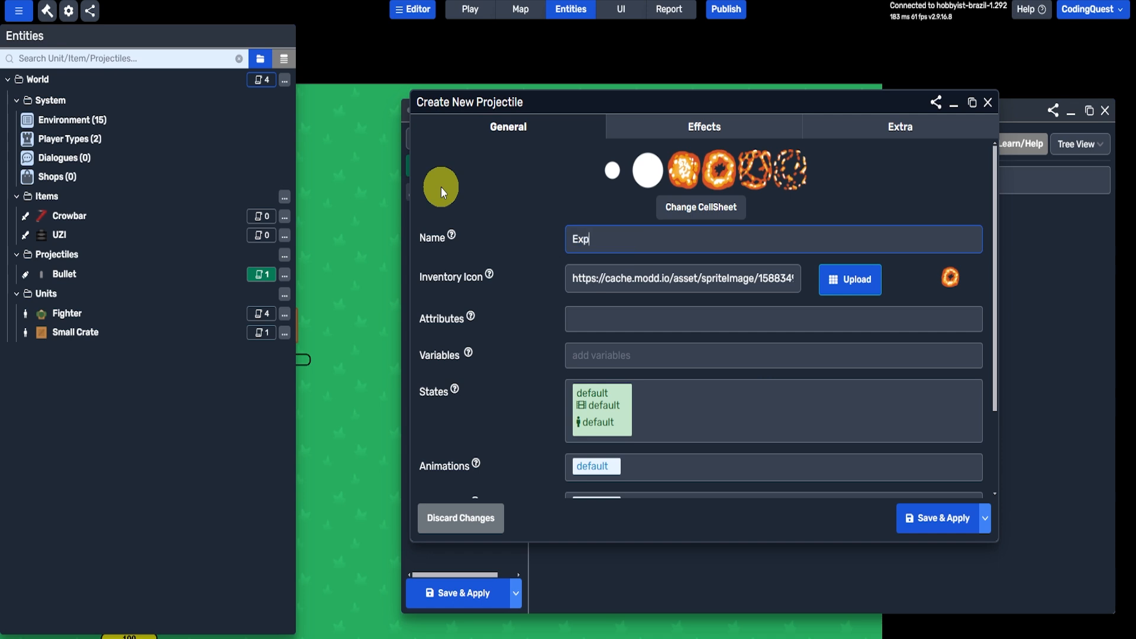
pyautogui.write('losion')
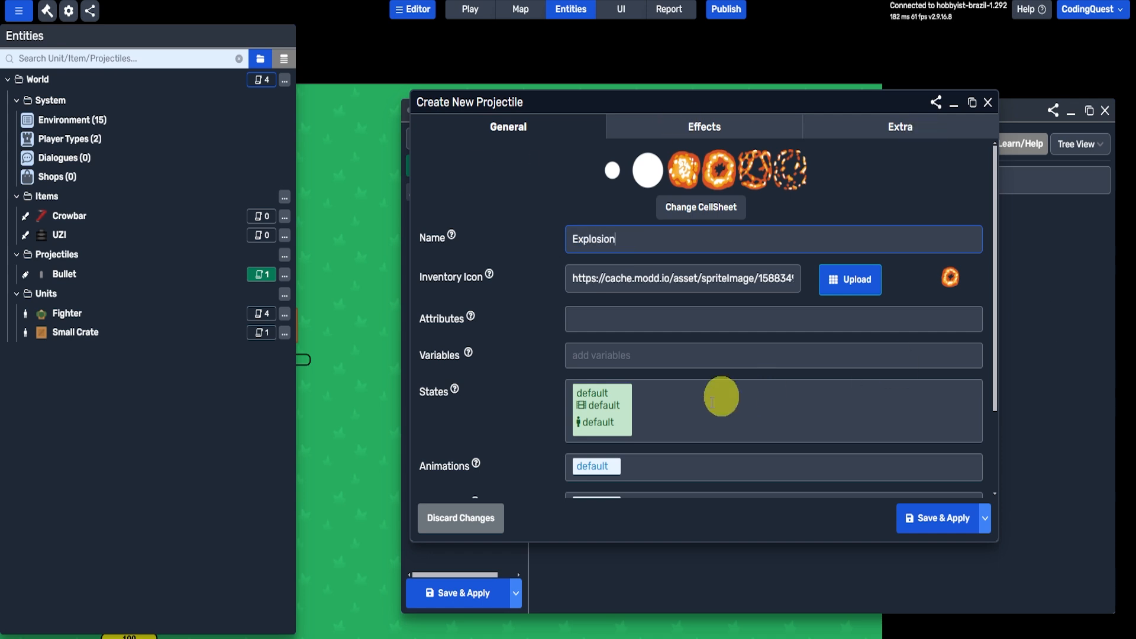
# - Check the default animation's frames and the general settings of the Explosion projectile, and save it to the Projectiles folder
pyautogui.scroll(-2, 482, 397)
pyautogui.click(586, 399)
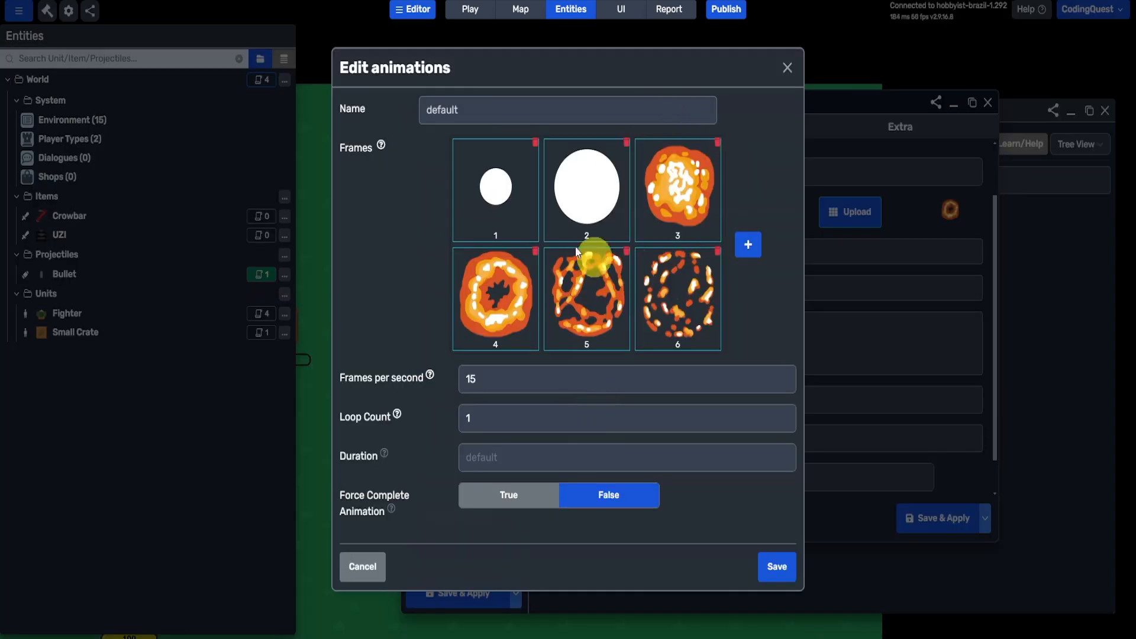
pyautogui.click(777, 566)
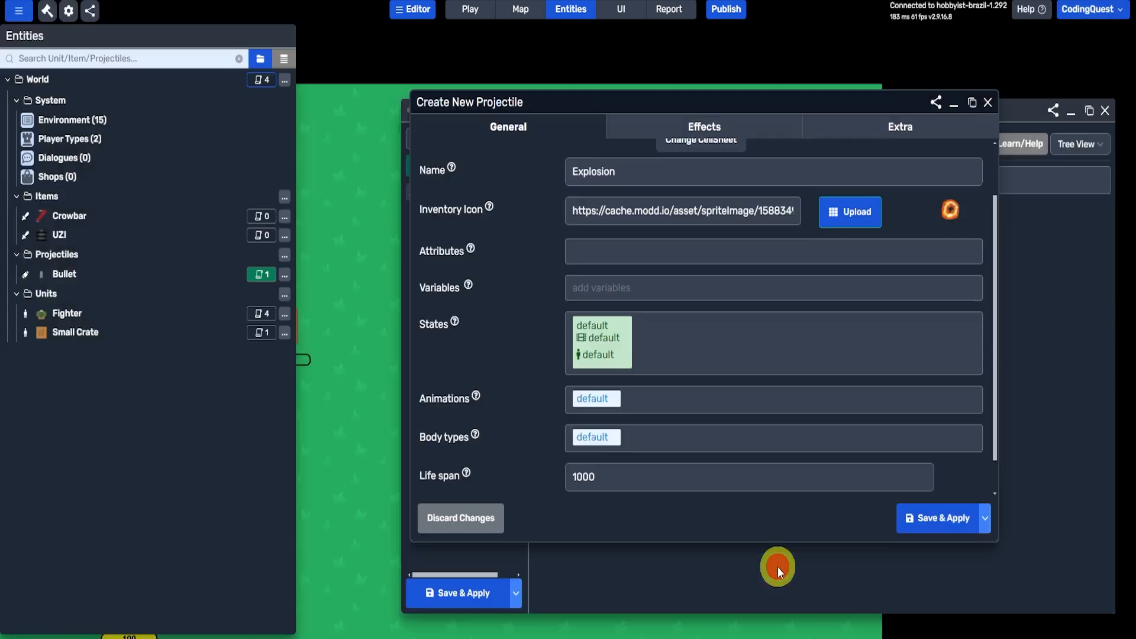
pyautogui.scroll(2, 651, 423)
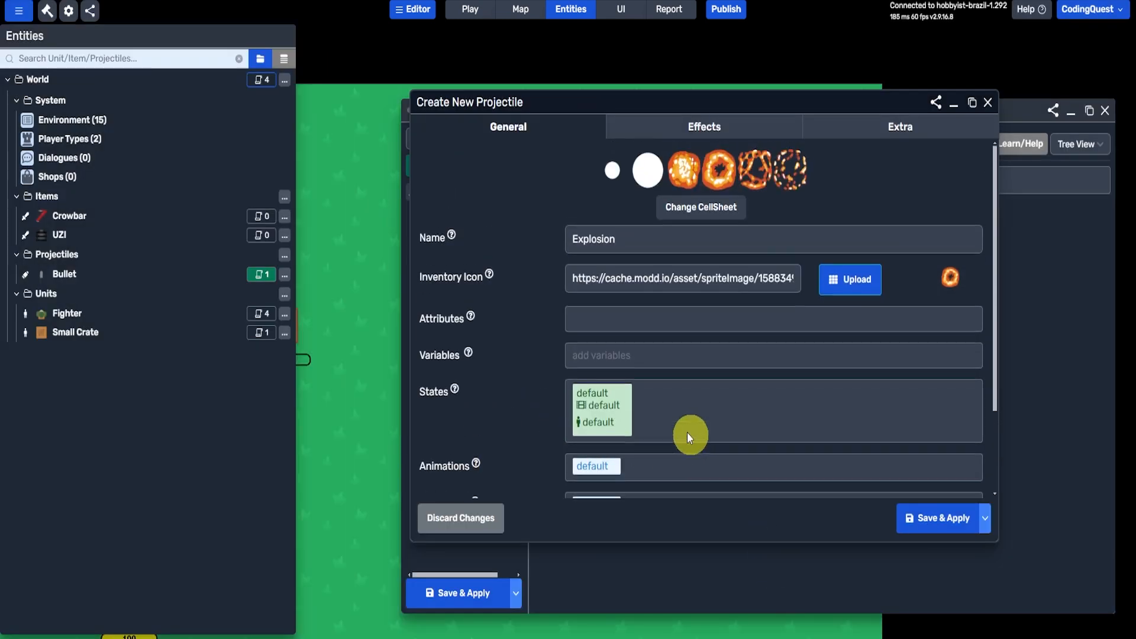
pyautogui.scroll(-2, 779, 432)
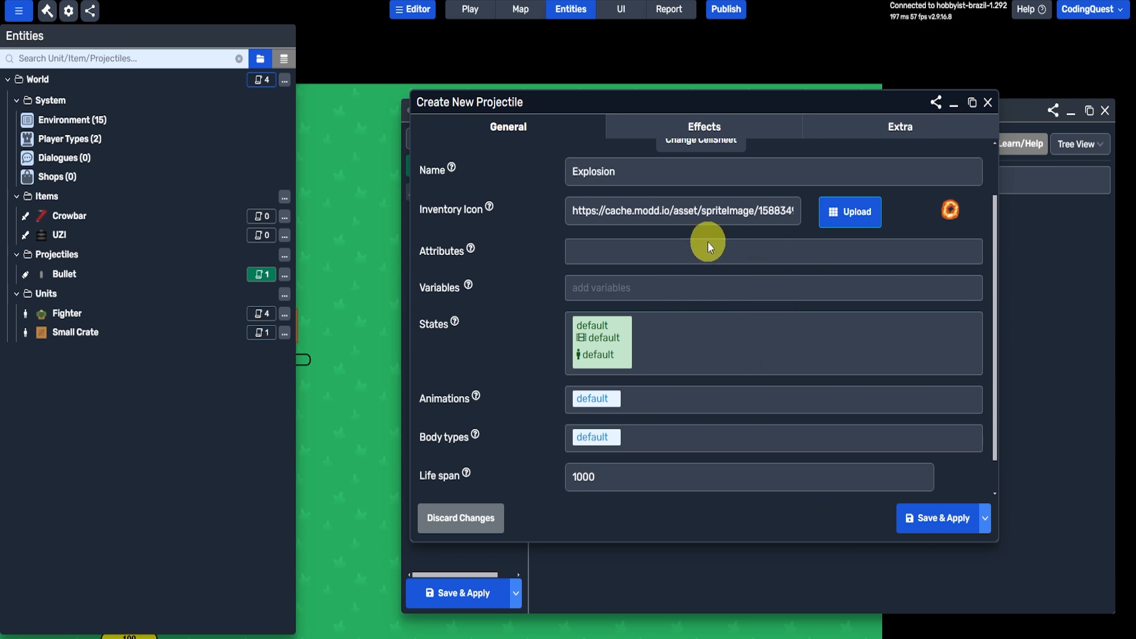
pyautogui.moveTo(622, 92); pyautogui.dragTo(691, 240)
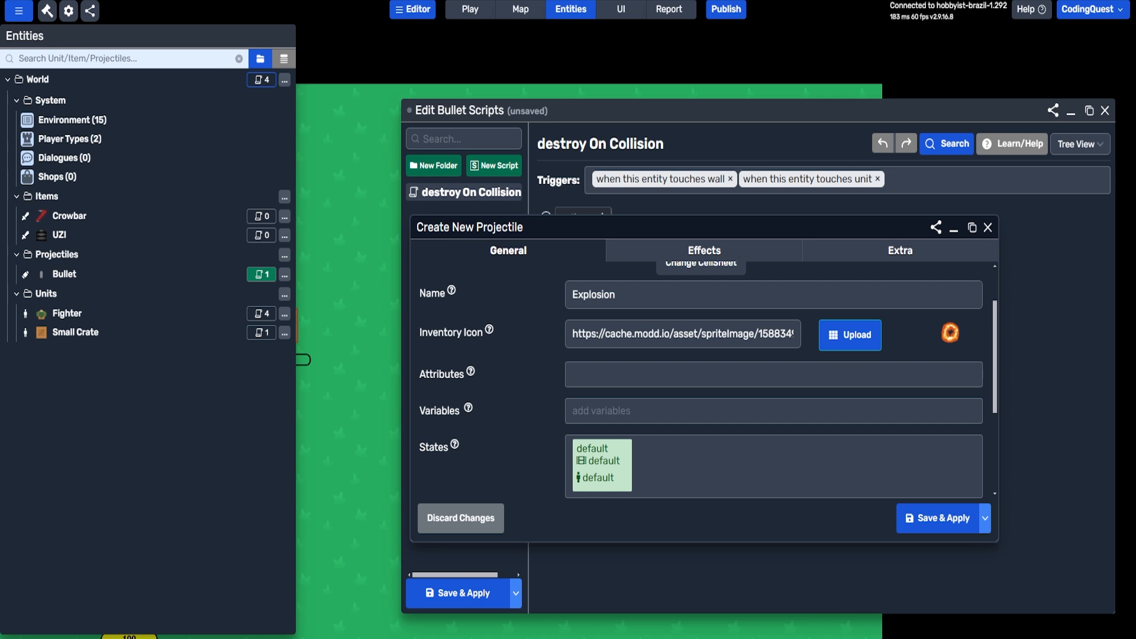
pyautogui.moveTo(622, 216); pyautogui.dragTo(657, 111)
pyautogui.scroll(2, 728, 291)
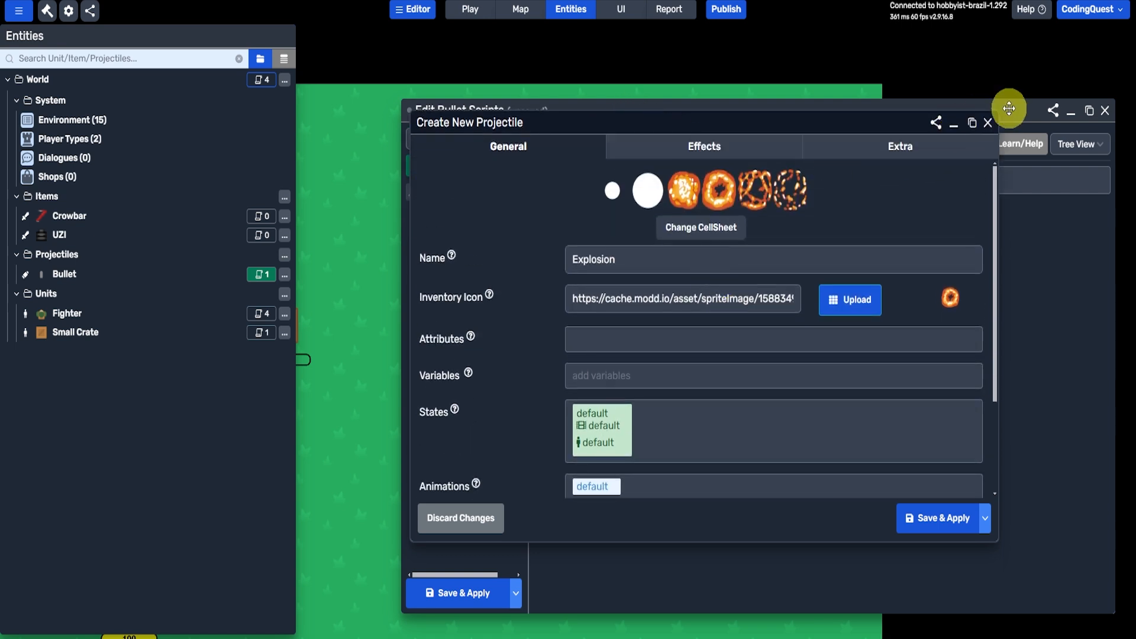
pyautogui.click(988, 122)
pyautogui.press('Return')
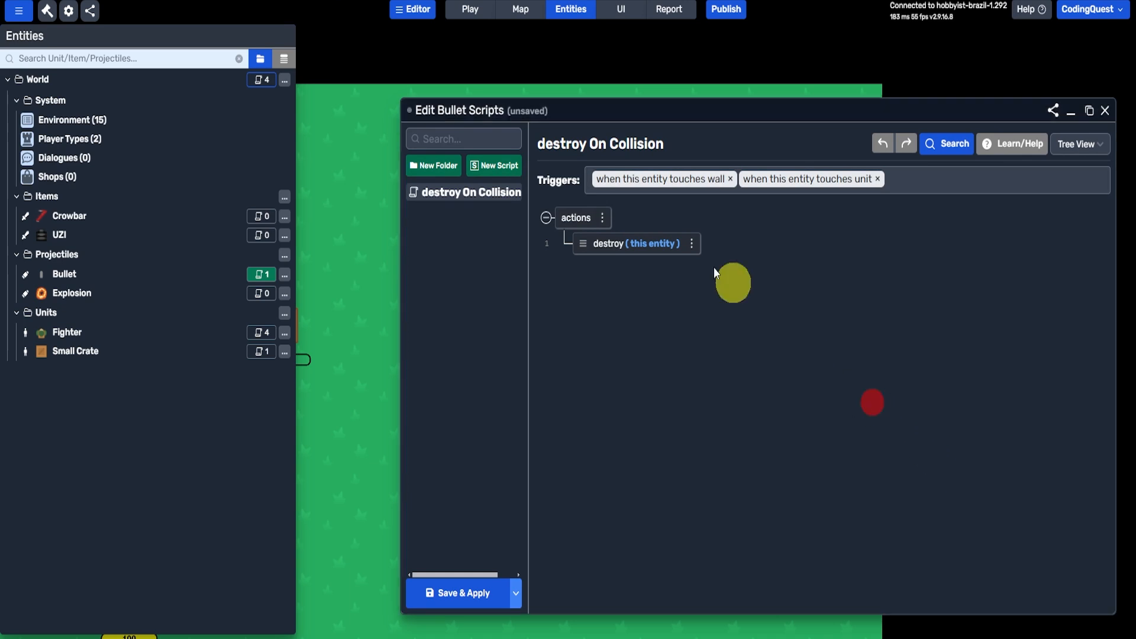
# - Add a "create projectile at position" action to the destroy On Collision script, with Explosion as the projectile type
pyautogui.click(603, 217)
pyautogui.click(627, 229)
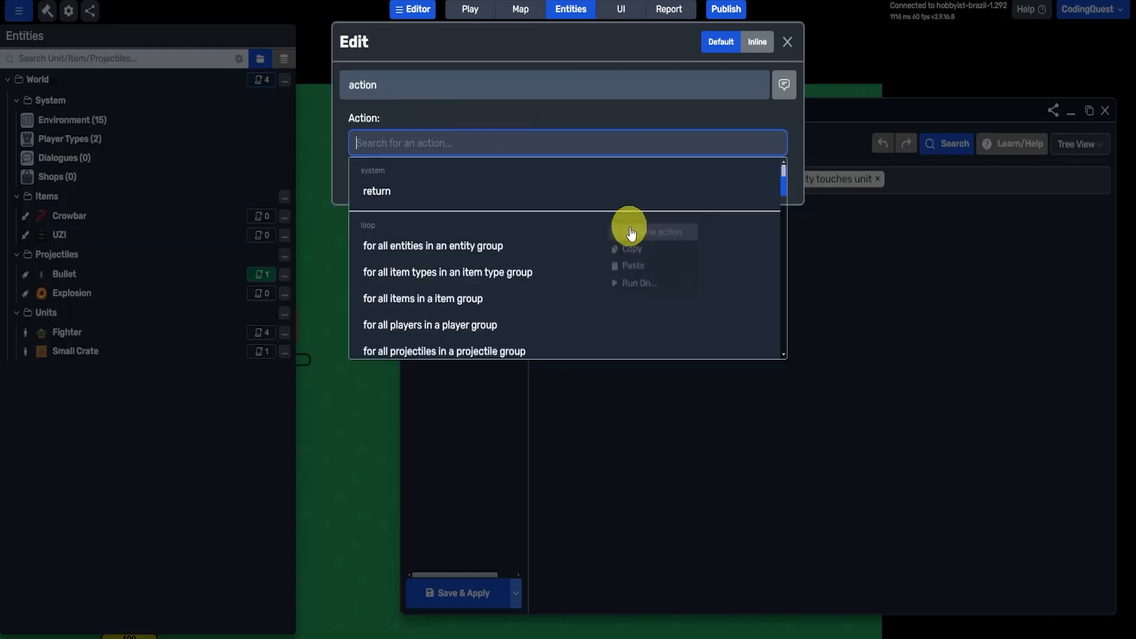
pyautogui.write('create')
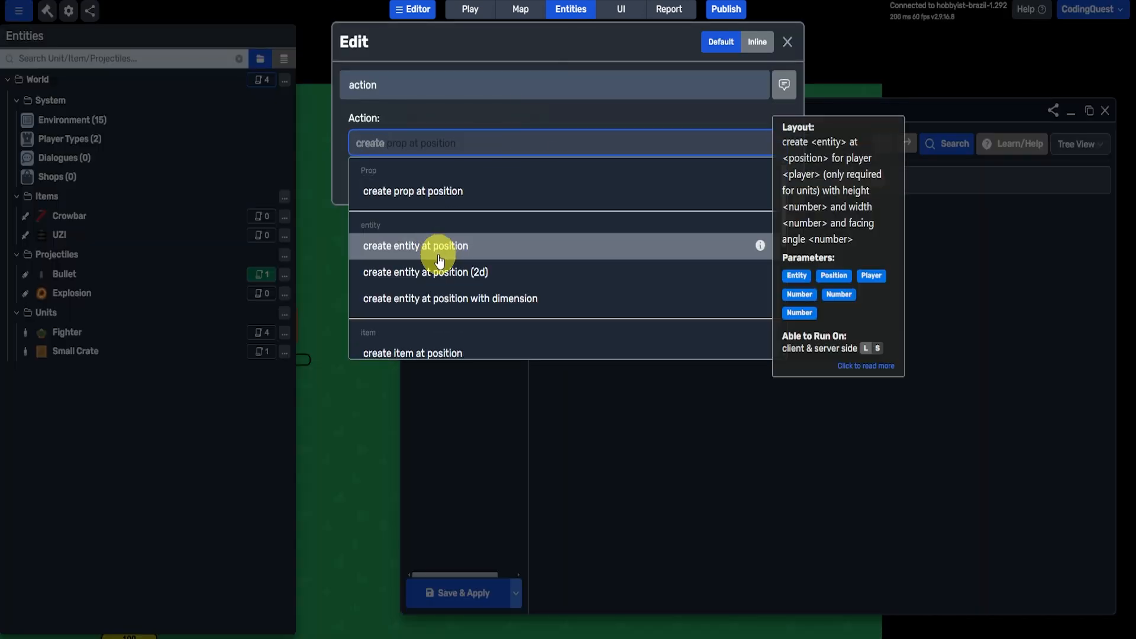
pyautogui.scroll(-2, 441, 257)
pyautogui.scroll(-3, 441, 261)
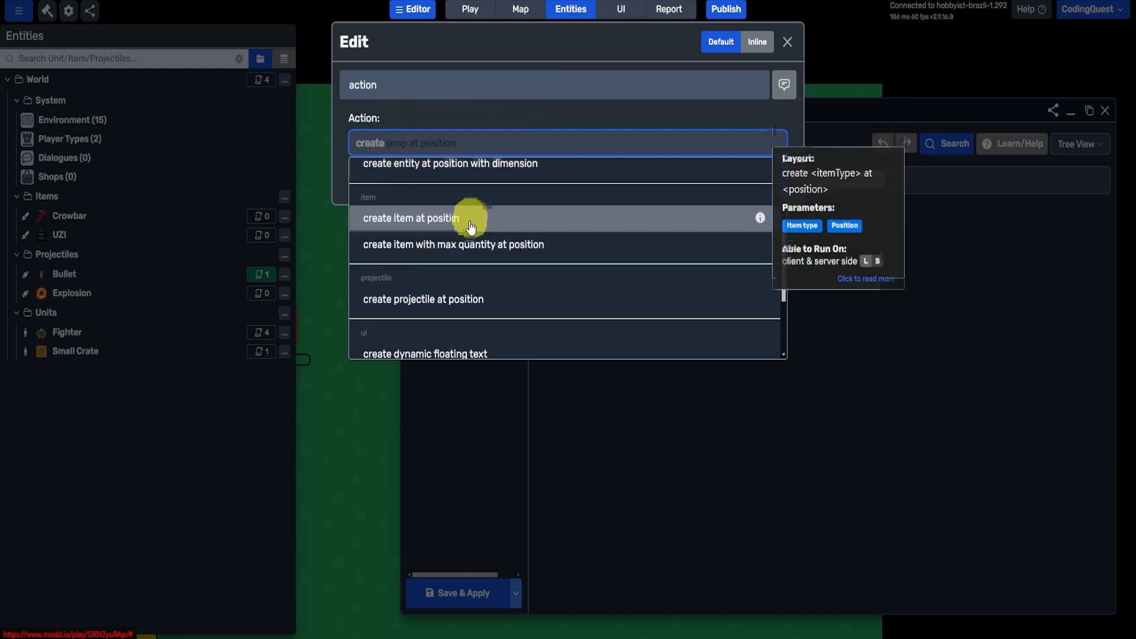
pyautogui.click(438, 177)
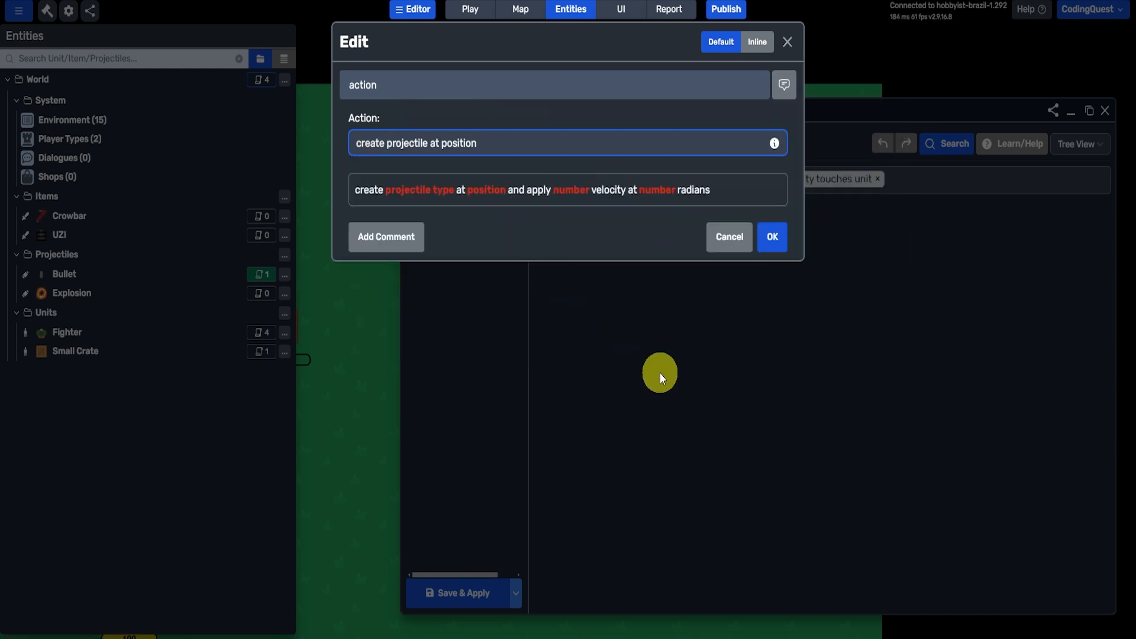
pyautogui.click(407, 191)
pyautogui.click(443, 135)
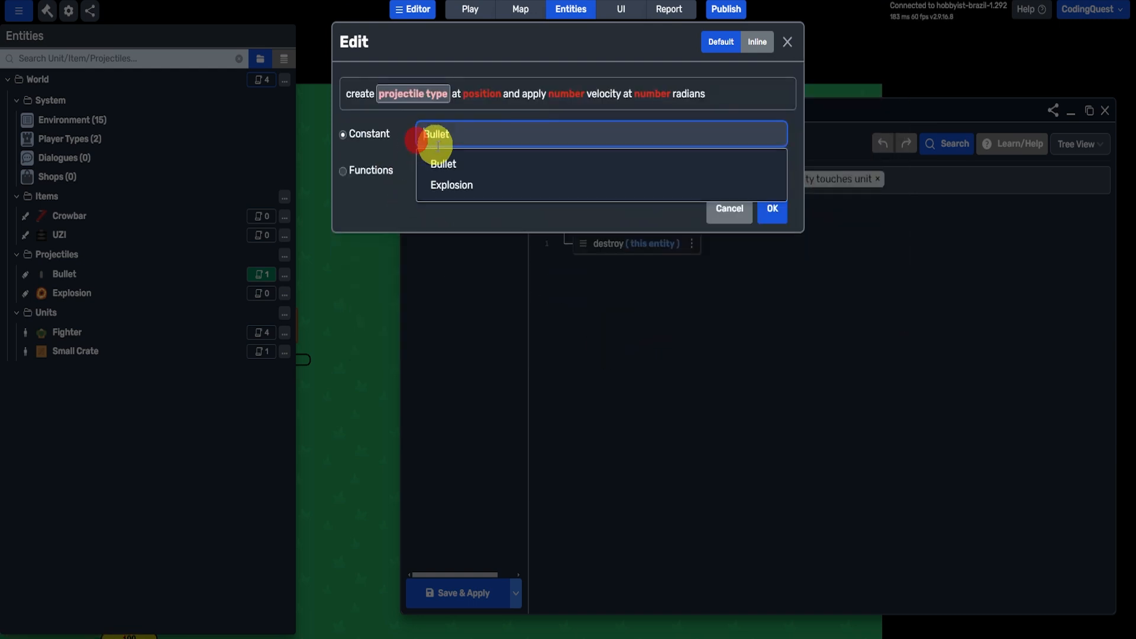
pyautogui.click(443, 185)
pyautogui.click(778, 207)
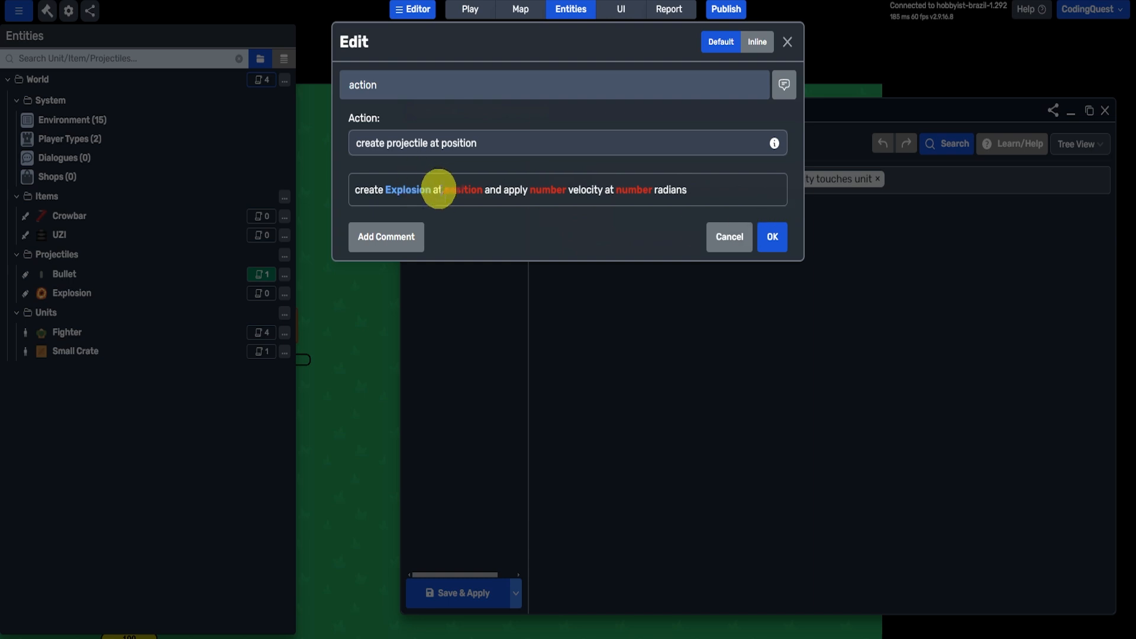
# - Set the Explosion's spawn position to the entity position of "this entity"
pyautogui.click(456, 190)
pyautogui.click(497, 148)
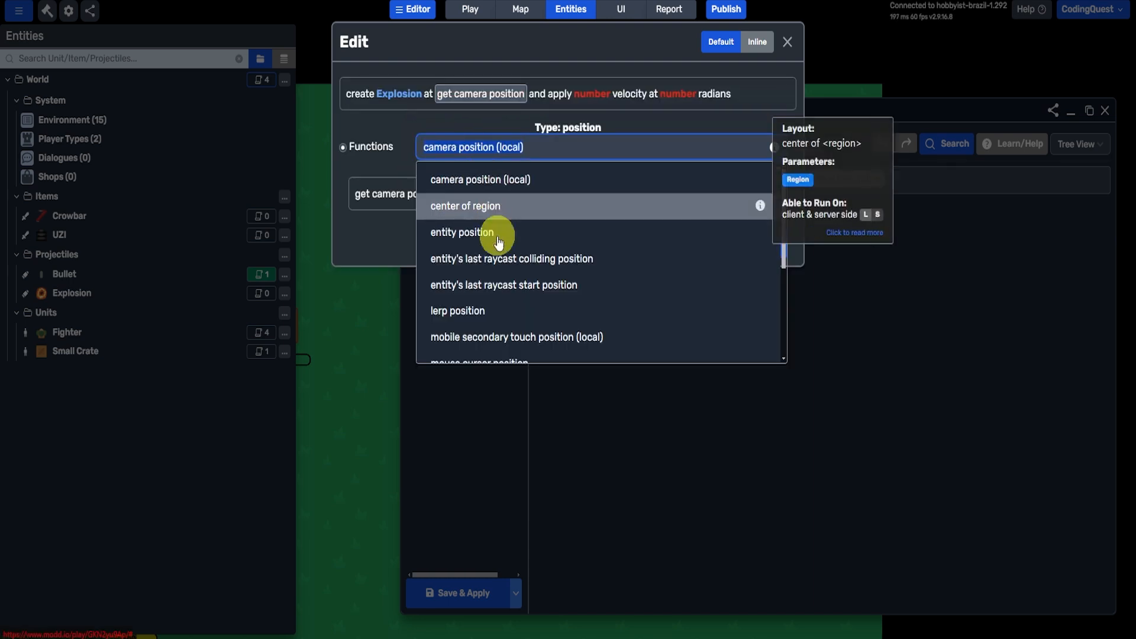
pyautogui.click(464, 235)
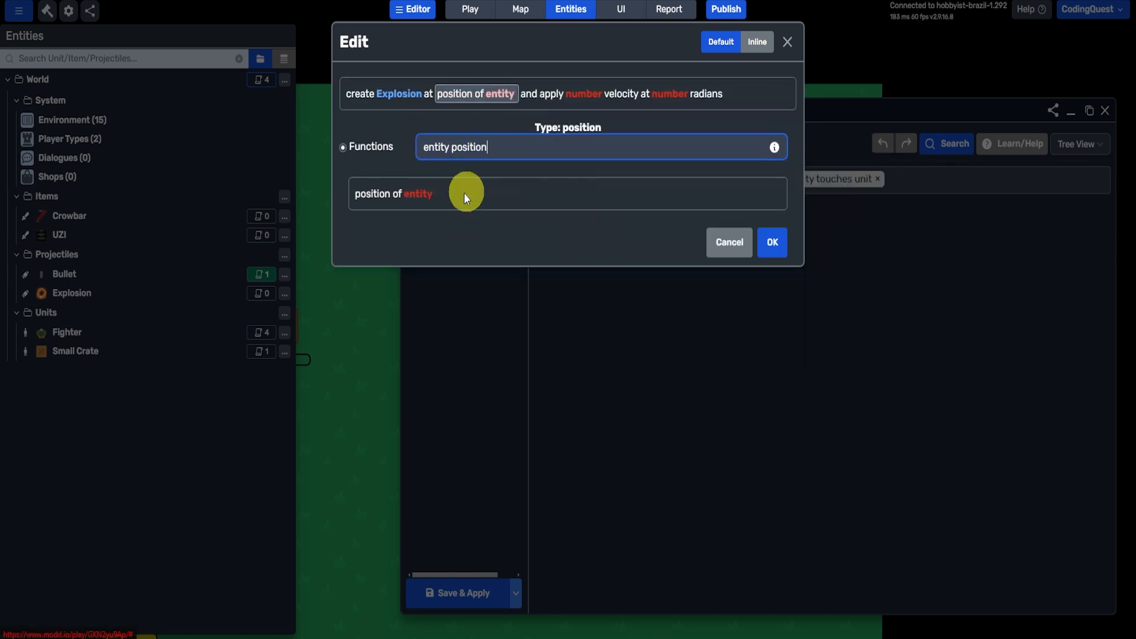
pyautogui.click(416, 192)
pyautogui.click(464, 131)
pyautogui.click(364, 168)
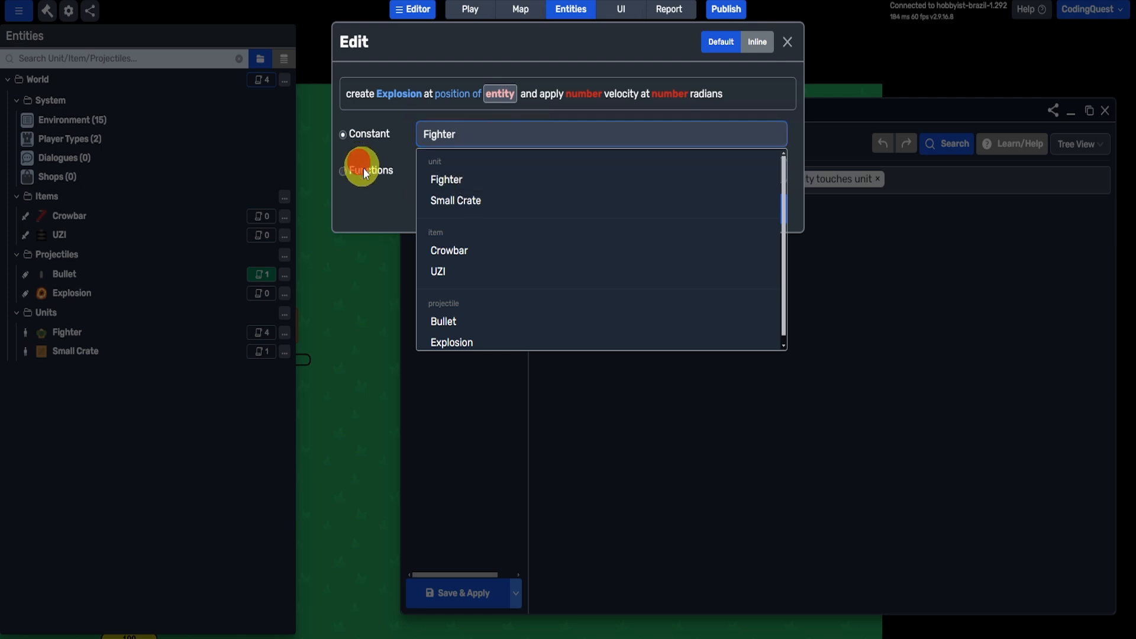
pyautogui.click(772, 243)
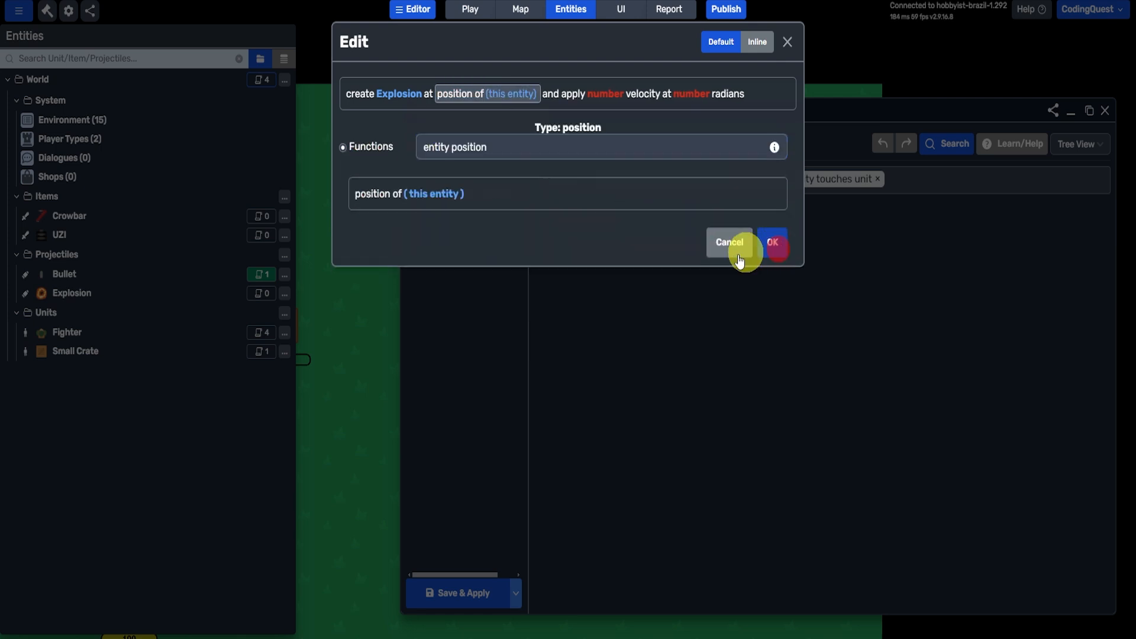
# - Set the Explosion's velocity and radians both to 0, and place the create action above the destroy action
pyautogui.click(592, 93)
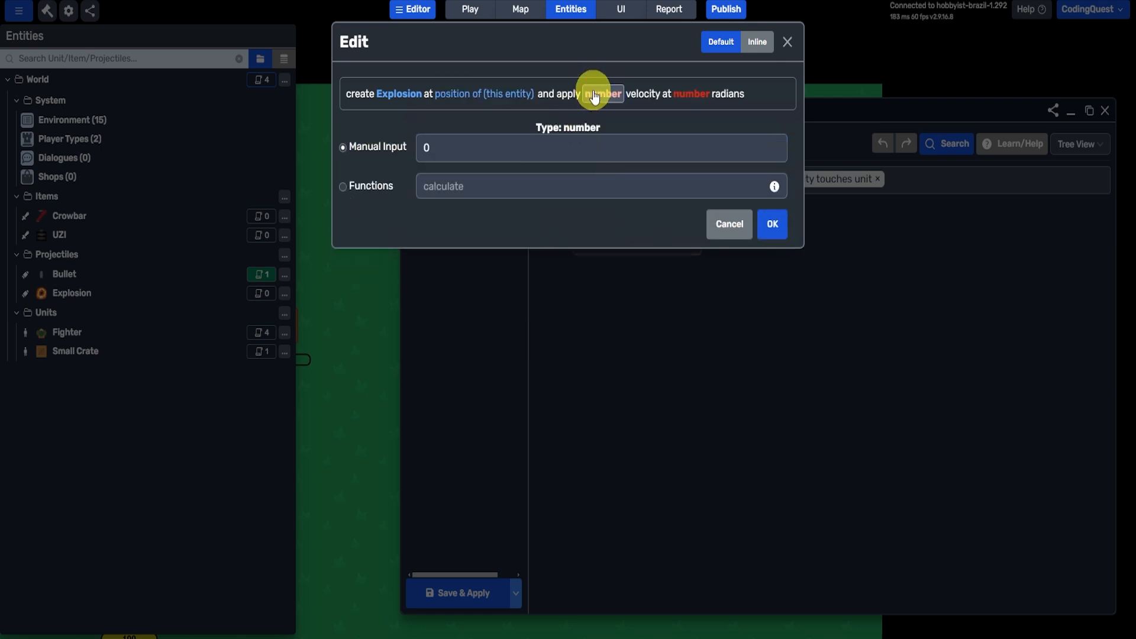
pyautogui.click(772, 224)
pyautogui.click(687, 194)
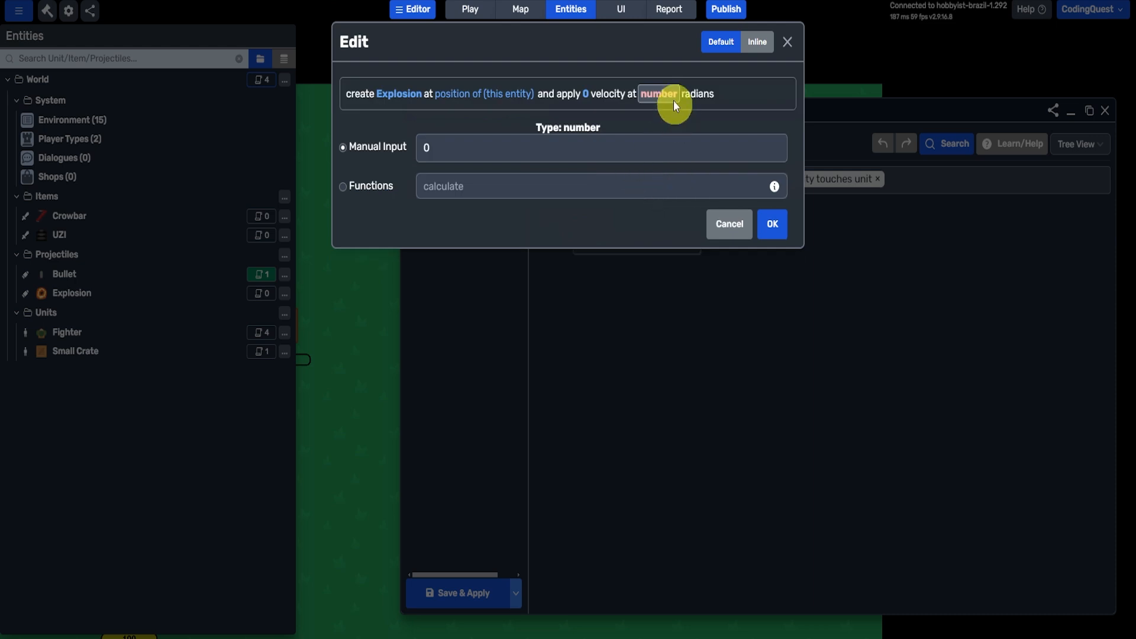
pyautogui.click(769, 222)
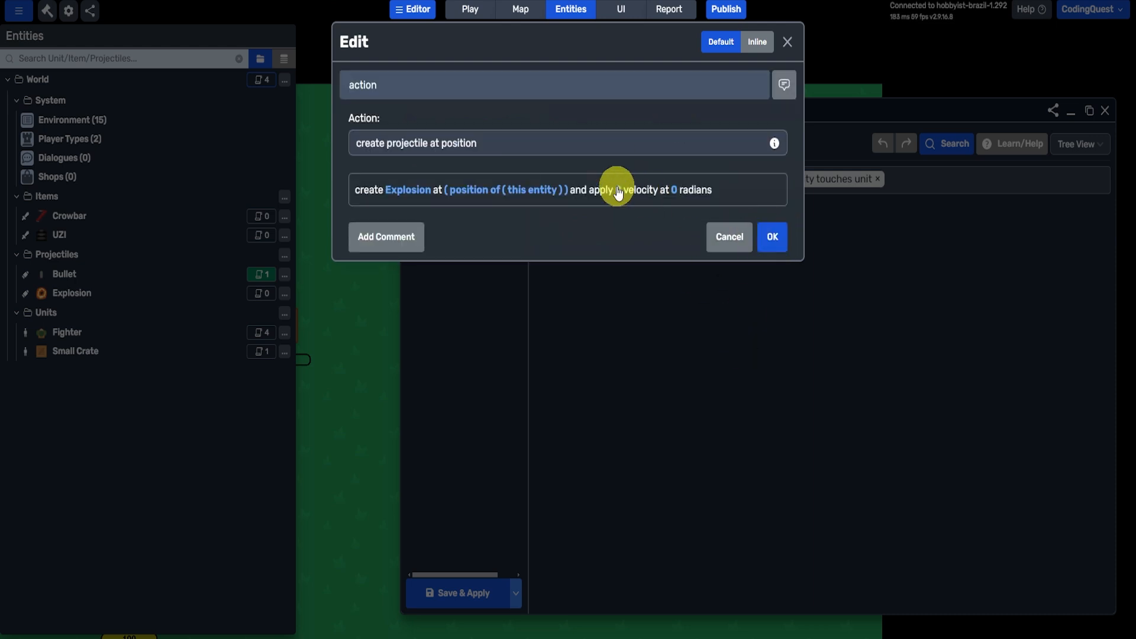
pyautogui.click(774, 247)
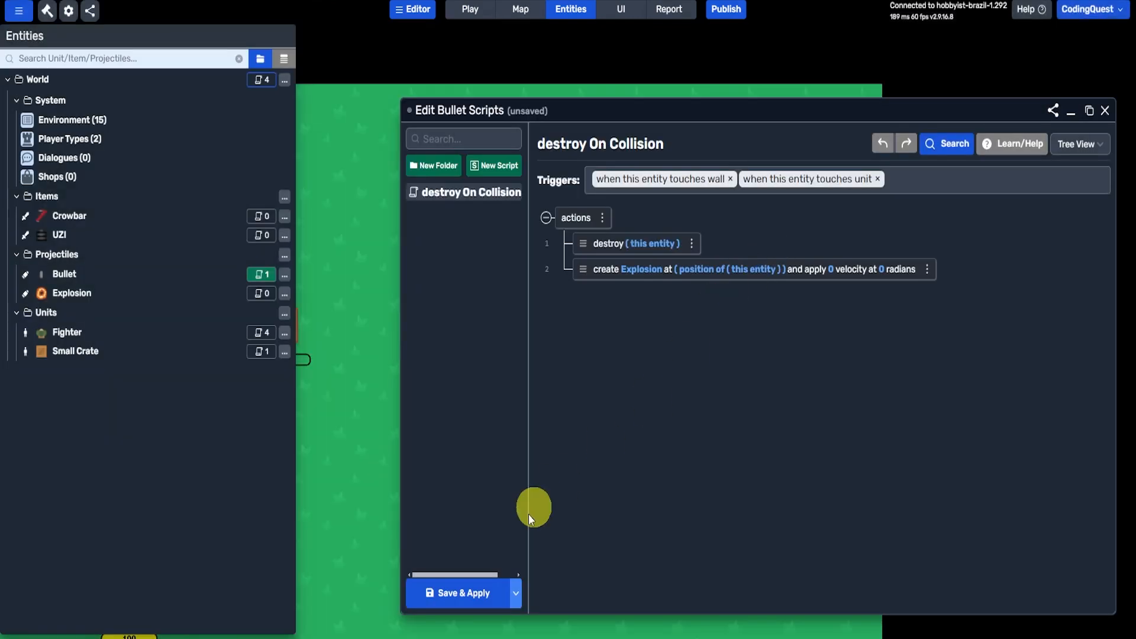
pyautogui.moveTo(583, 273); pyautogui.dragTo(583, 244)
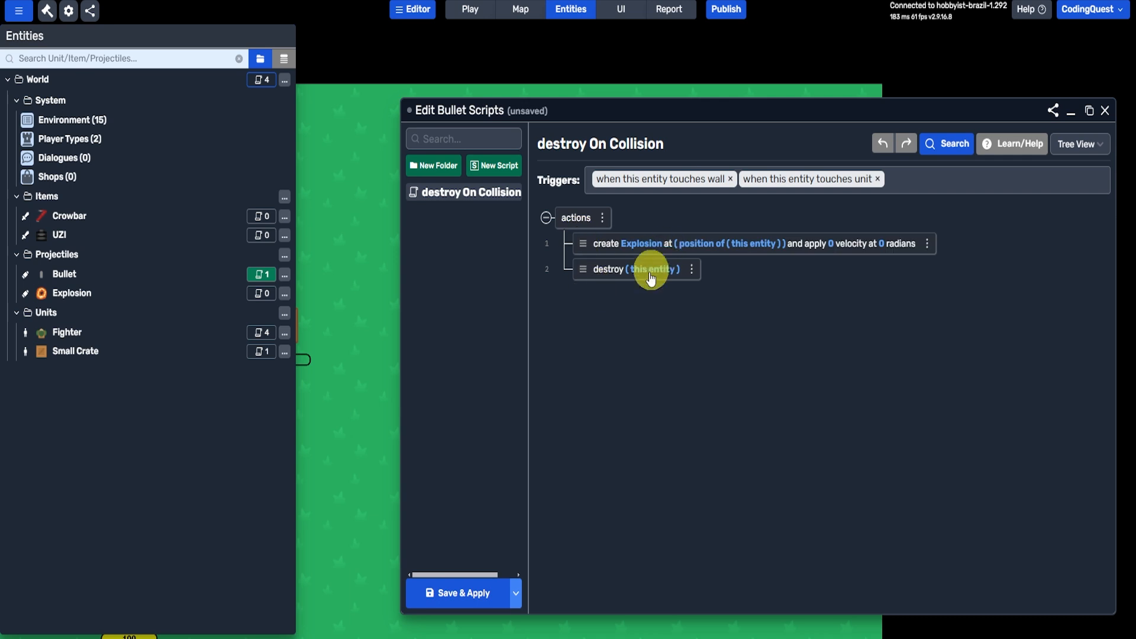
# - Save and apply the Bullet scripts, and republish the game
pyautogui.click(482, 592)
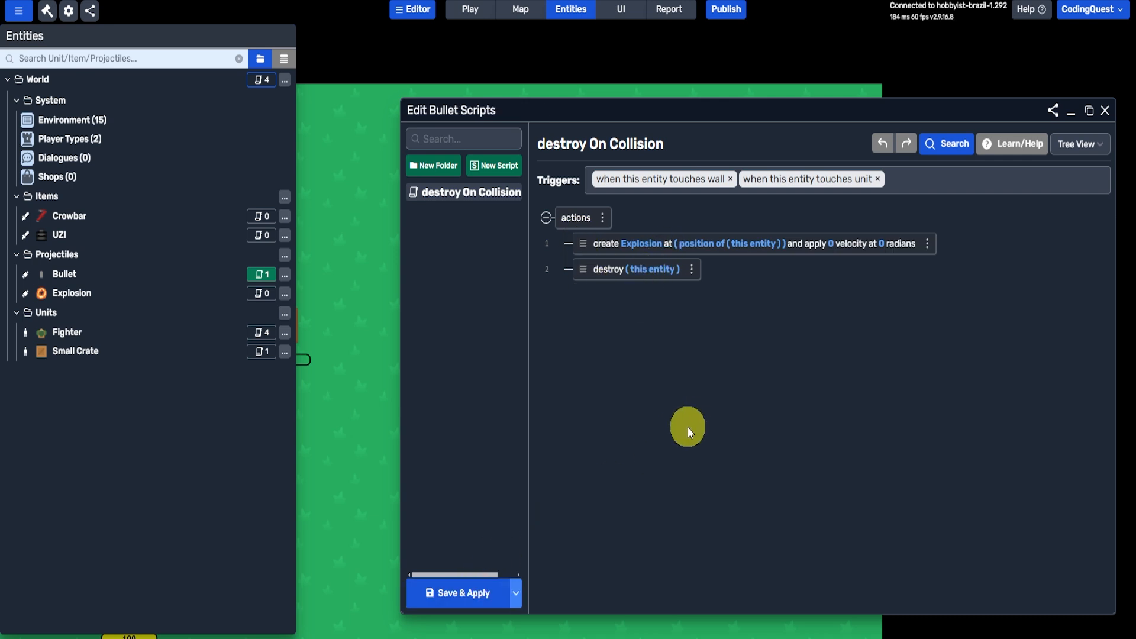
pyautogui.click(726, 9)
pyautogui.click(759, 413)
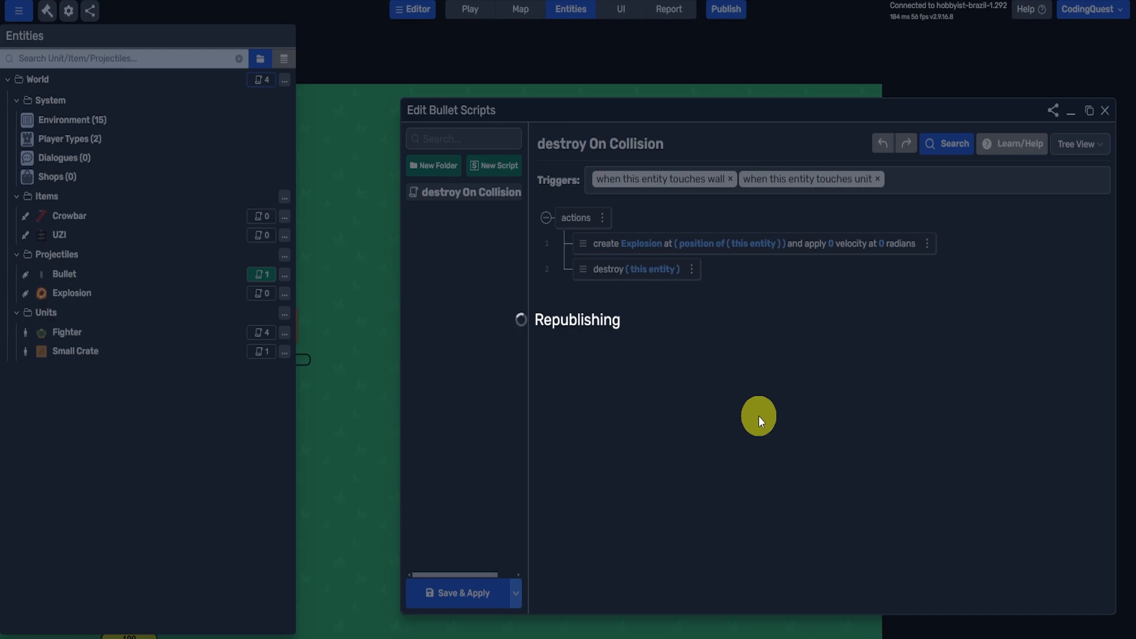
# - Playtest the game by breaking the nearest crate with the crowbar, then collect and equip the dropped UZI
pyautogui.click(634, 390)
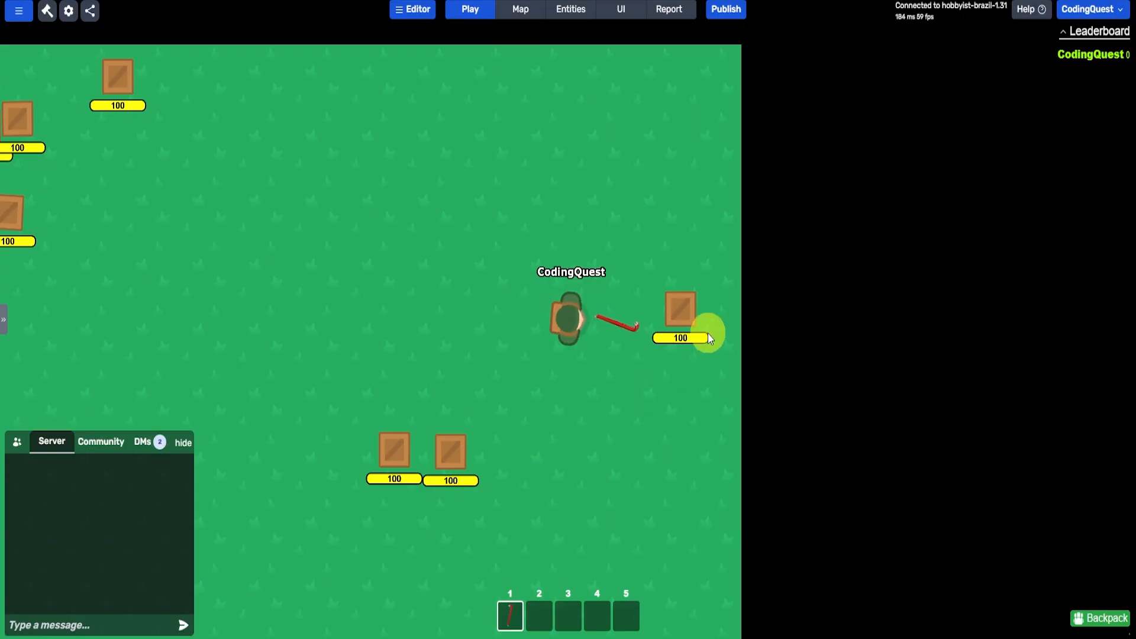
pyautogui.press('d')
pyautogui.click(726, 325)
pyautogui.click(691, 313)
pyautogui.click(655, 312)
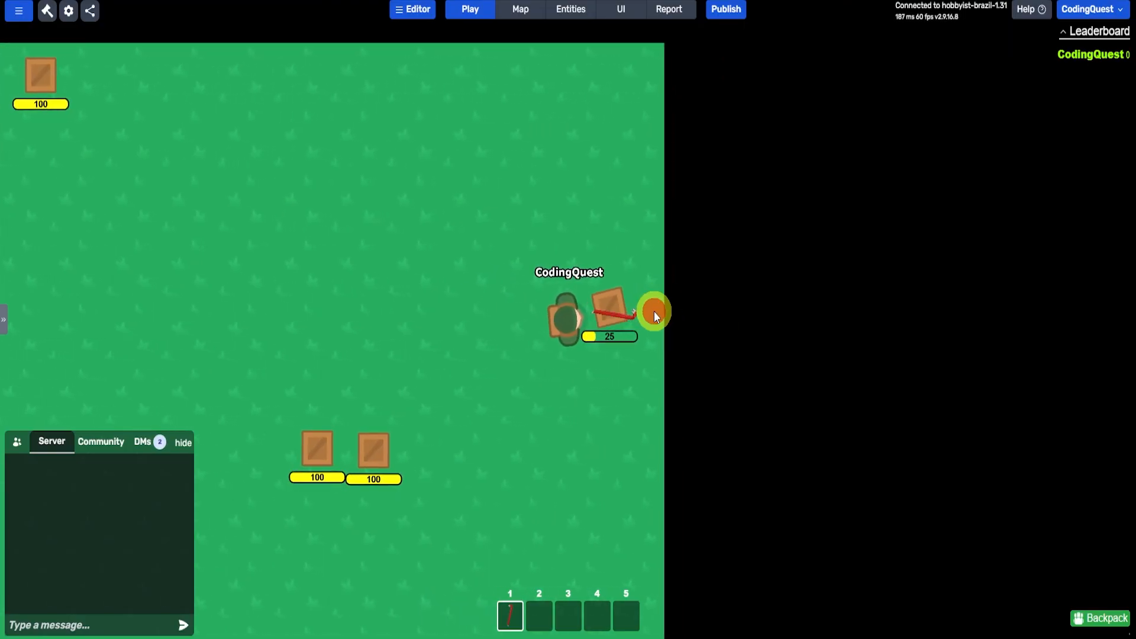
pyautogui.click(654, 312)
pyautogui.press('d')
pyautogui.press('2')
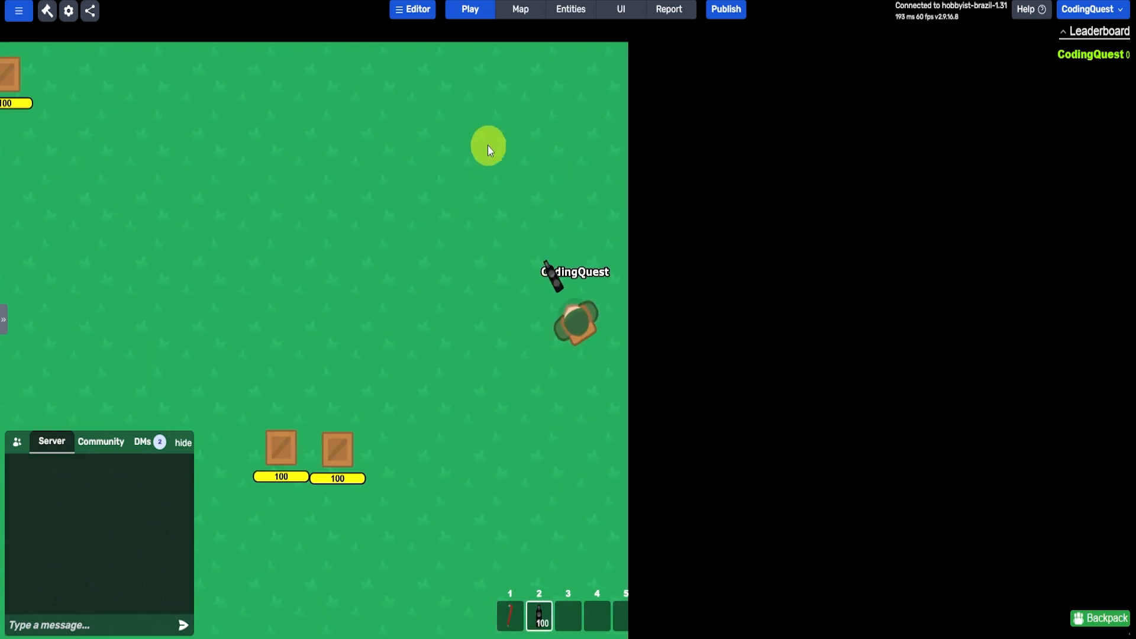
# - Fire the UZI across open ground and at the pair of crates to test the Bullet explosions
pyautogui.click(486, 138)
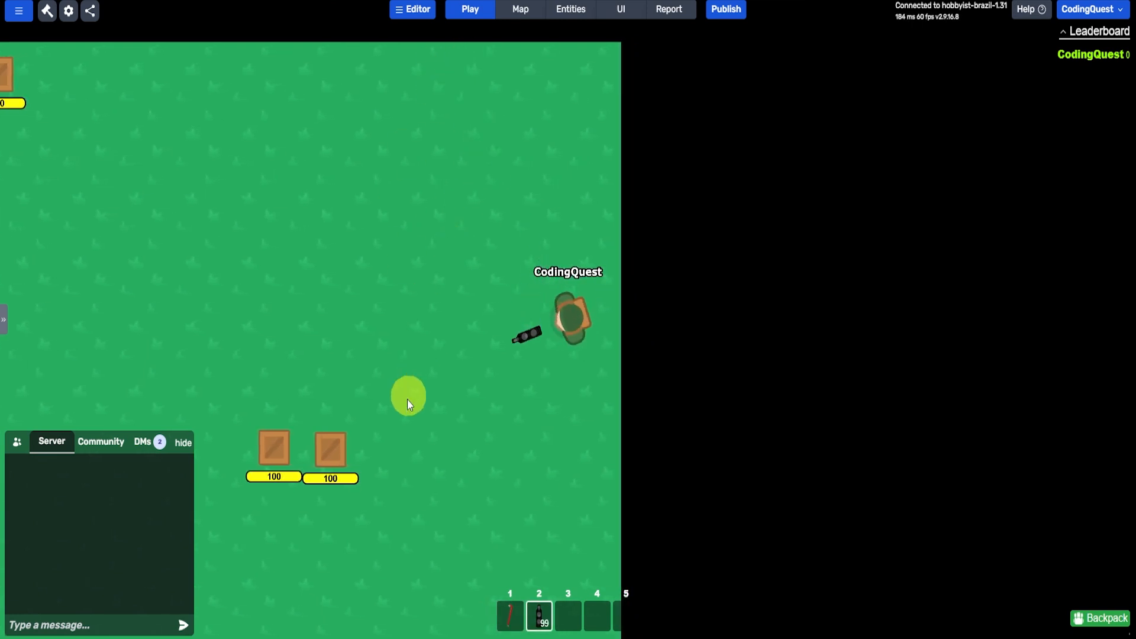
pyautogui.click(336, 451)
pyautogui.click(325, 421)
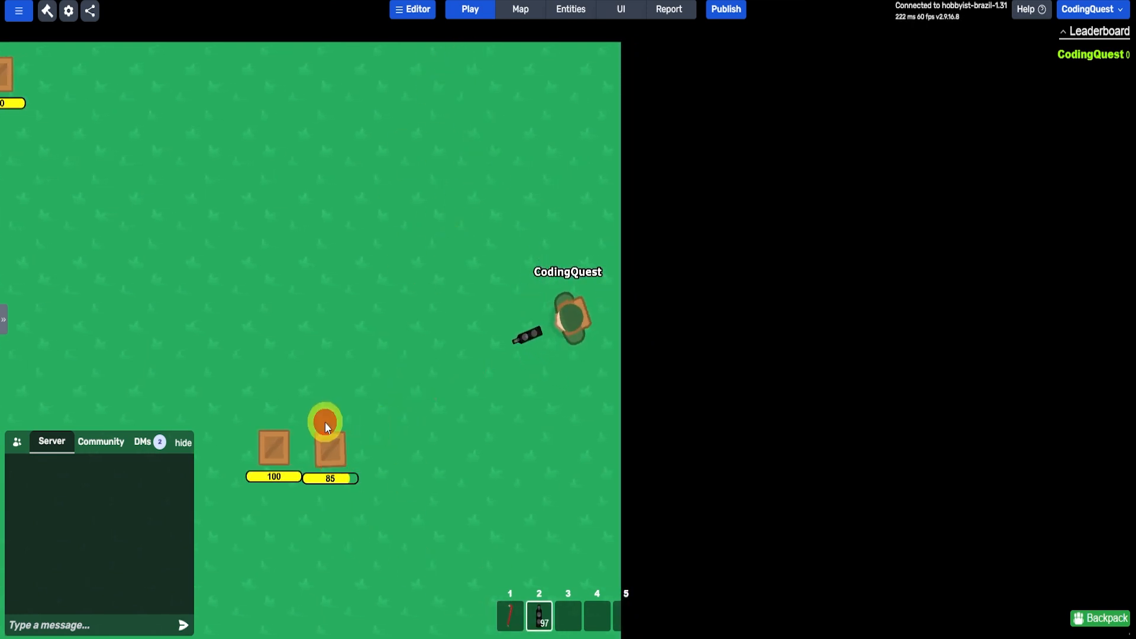
pyautogui.press('s')
pyautogui.press('a')
pyautogui.click(336, 424)
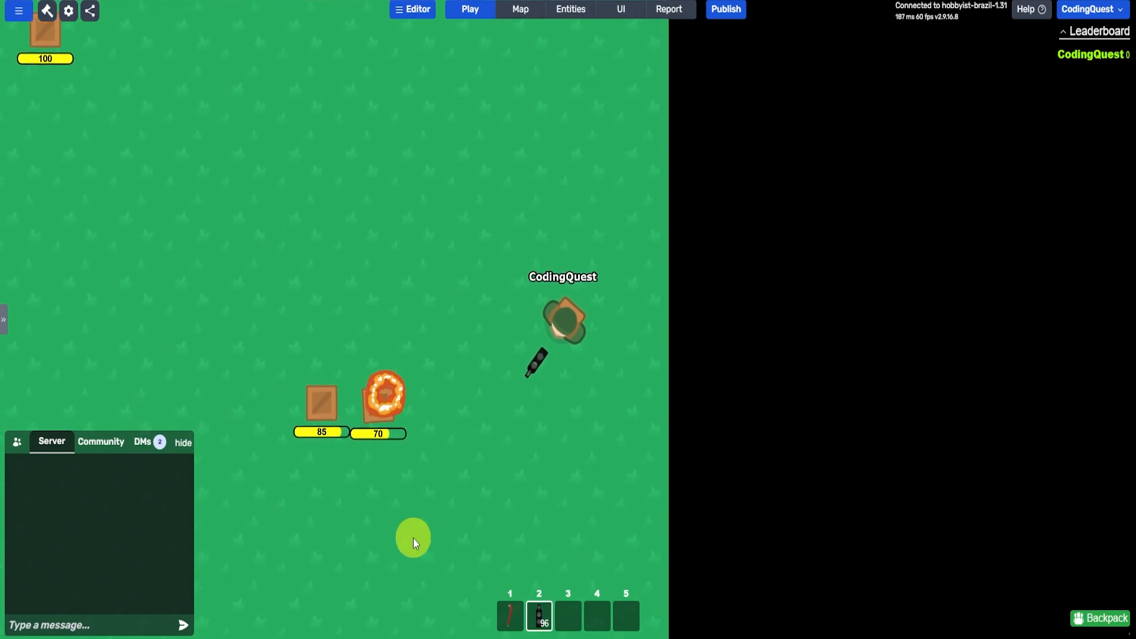
pyautogui.click(326, 422)
pyautogui.click(315, 416)
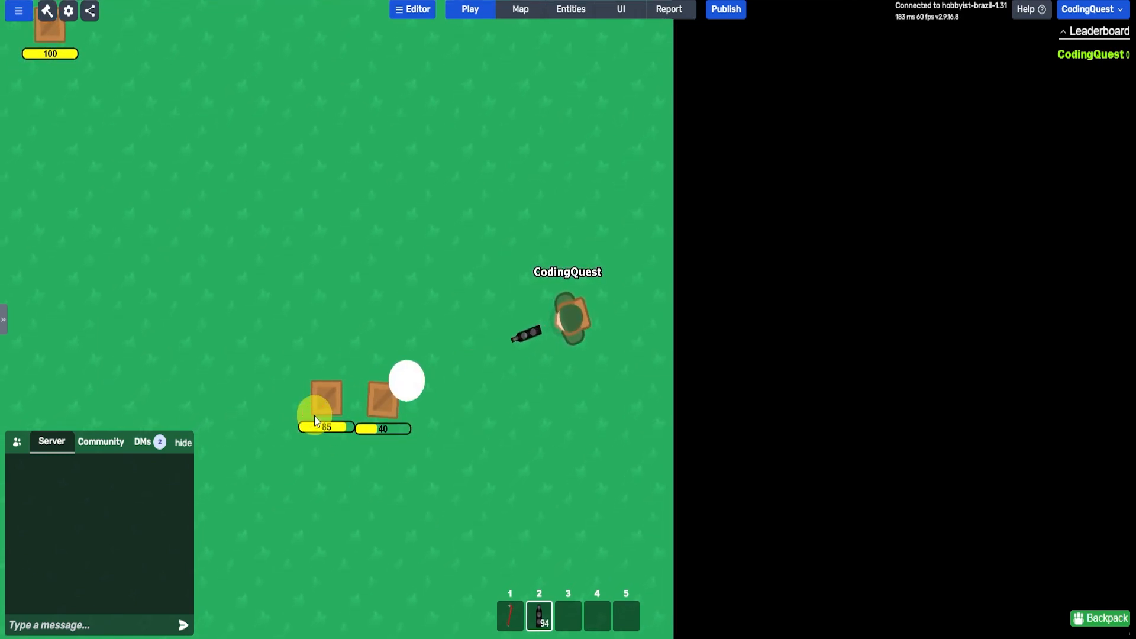
pyautogui.click(315, 416)
pyautogui.click(315, 417)
pyautogui.click(315, 416)
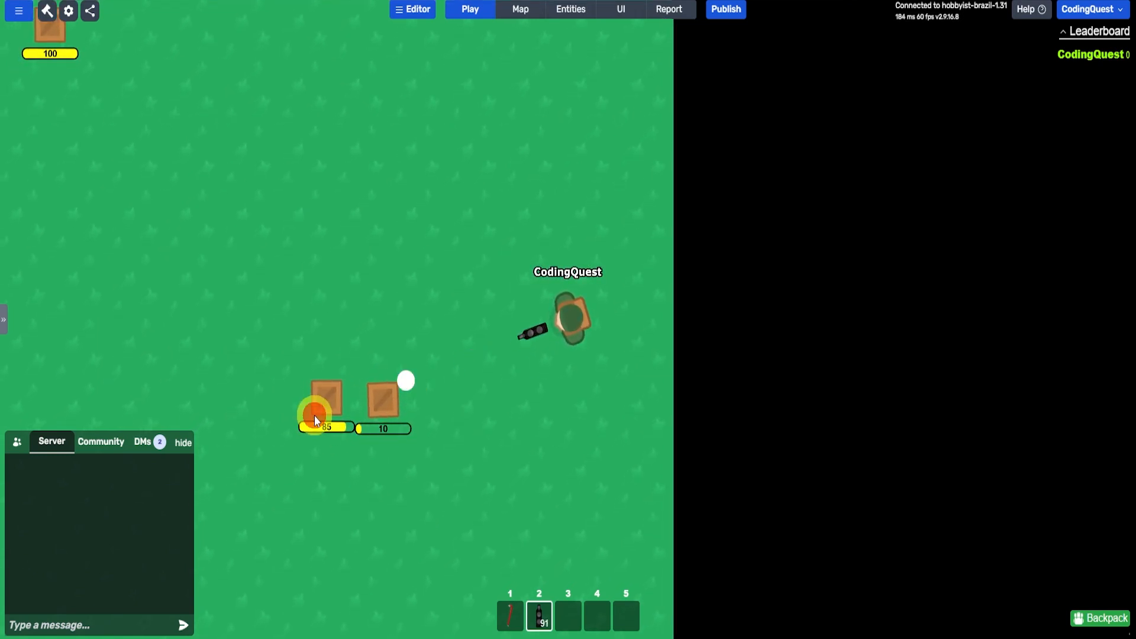
# - Collect the UZI dropped by the destroyed crate and shoot at the remaining crates
pyautogui.press('s')
pyautogui.press('a')
pyautogui.press('a')
pyautogui.press('s')
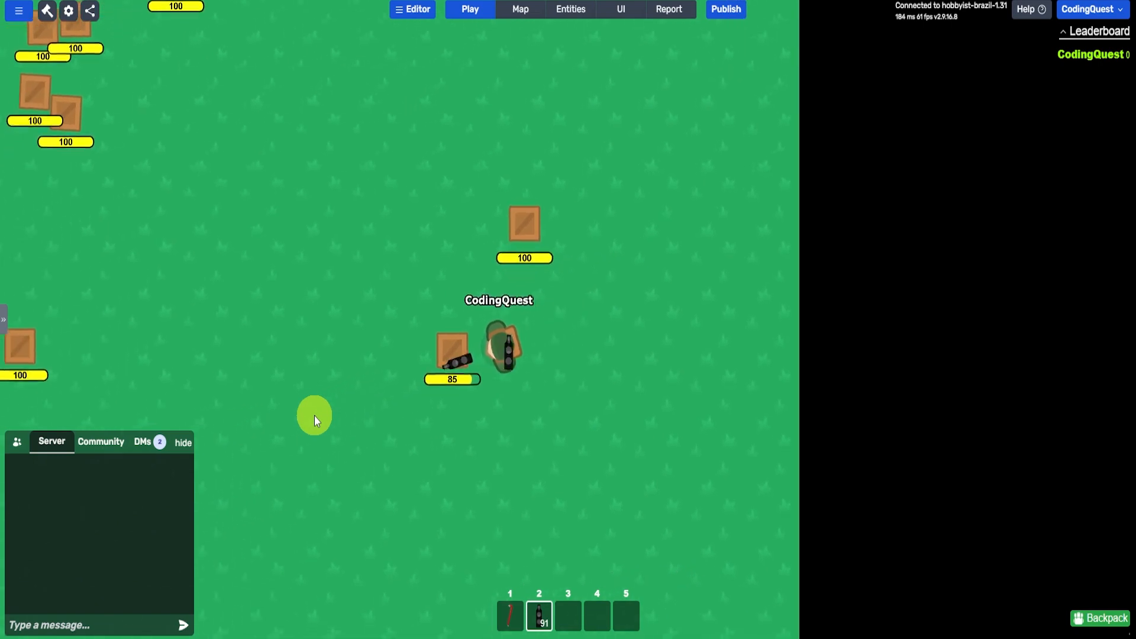
pyautogui.click(592, 155)
pyautogui.click(593, 154)
pyautogui.click(593, 154)
pyautogui.click(595, 134)
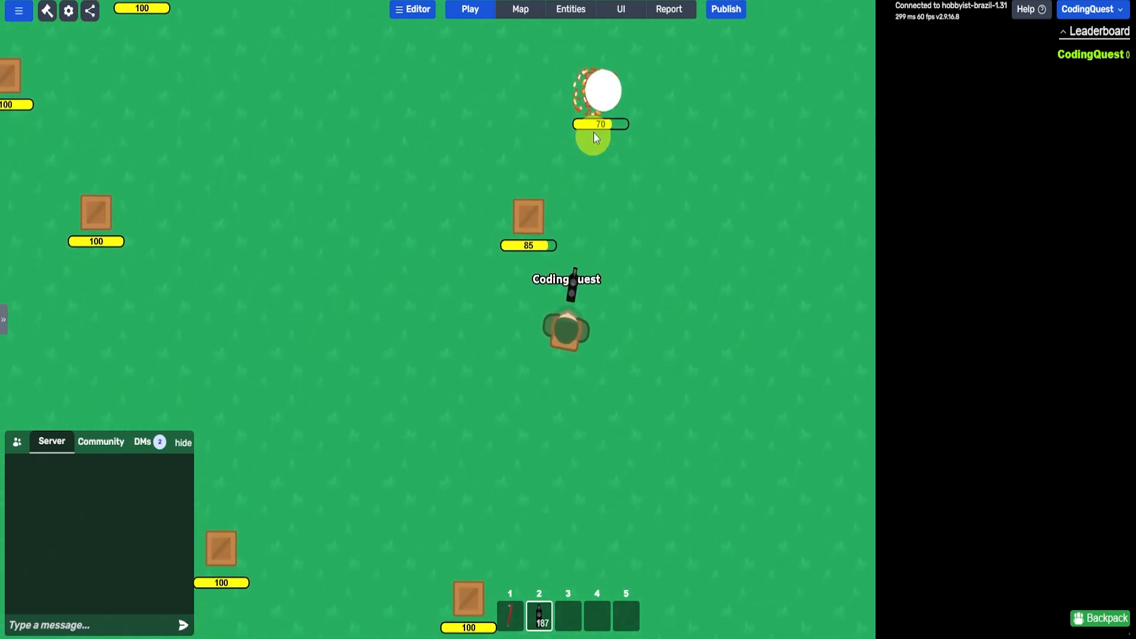
pyautogui.click(595, 132)
pyautogui.click(659, 197)
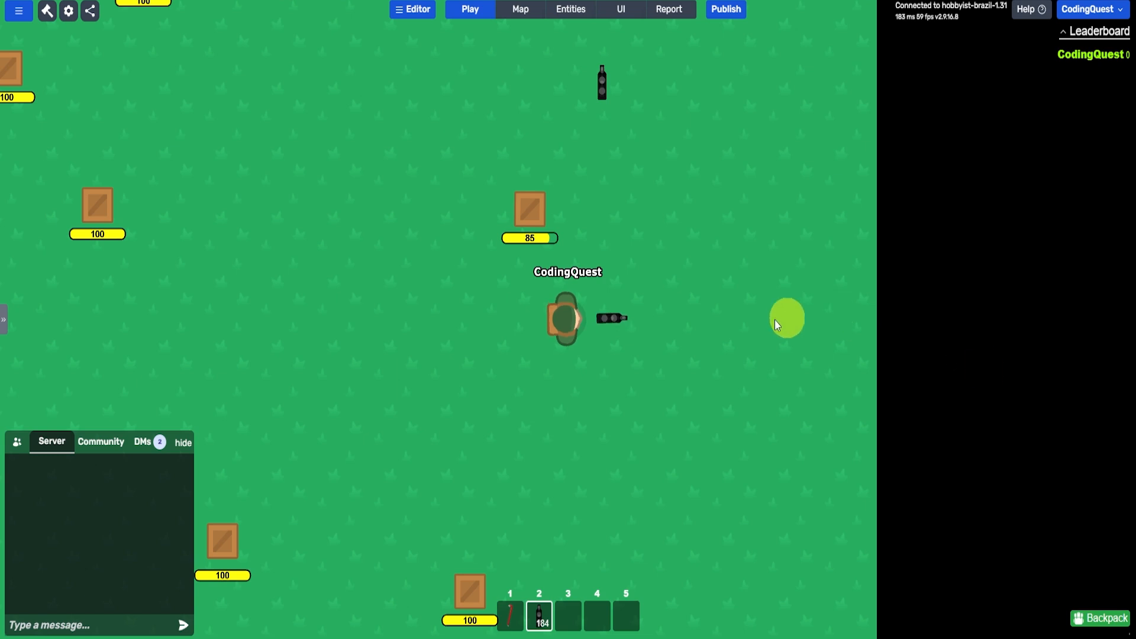
# - Set the Explosion projectile's life span to 500 and apply the change
pyautogui.click(571, 9)
pyautogui.click(72, 293)
pyautogui.scroll(-3, 545, 335)
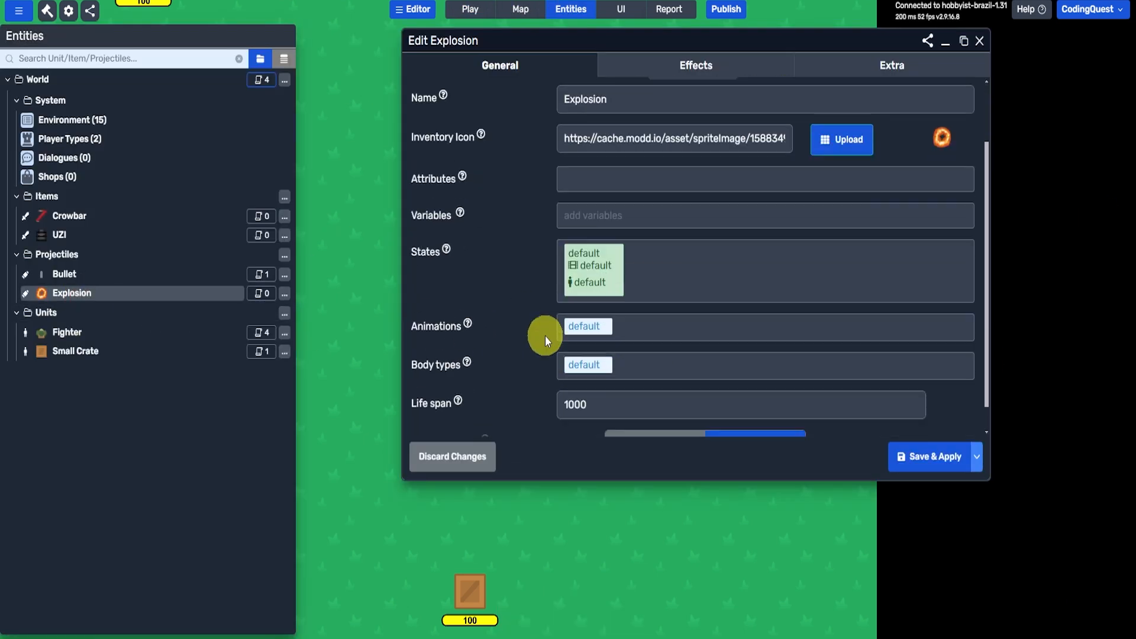
pyautogui.moveTo(657, 41); pyautogui.dragTo(674, 83)
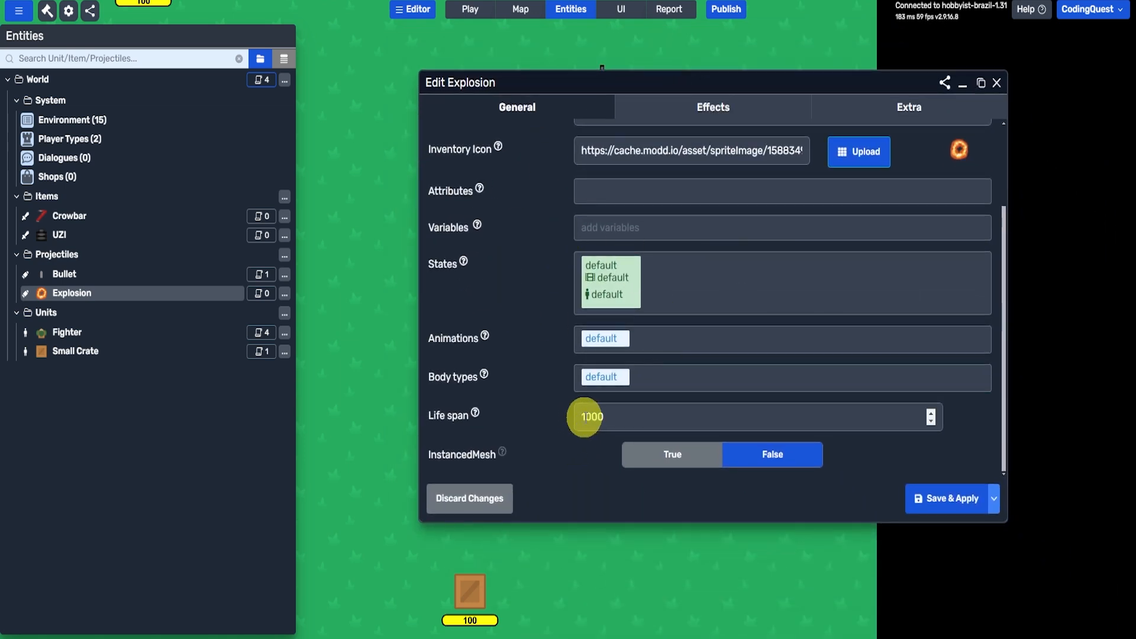
pyautogui.doubleClick(577, 418)
pyautogui.write('500')
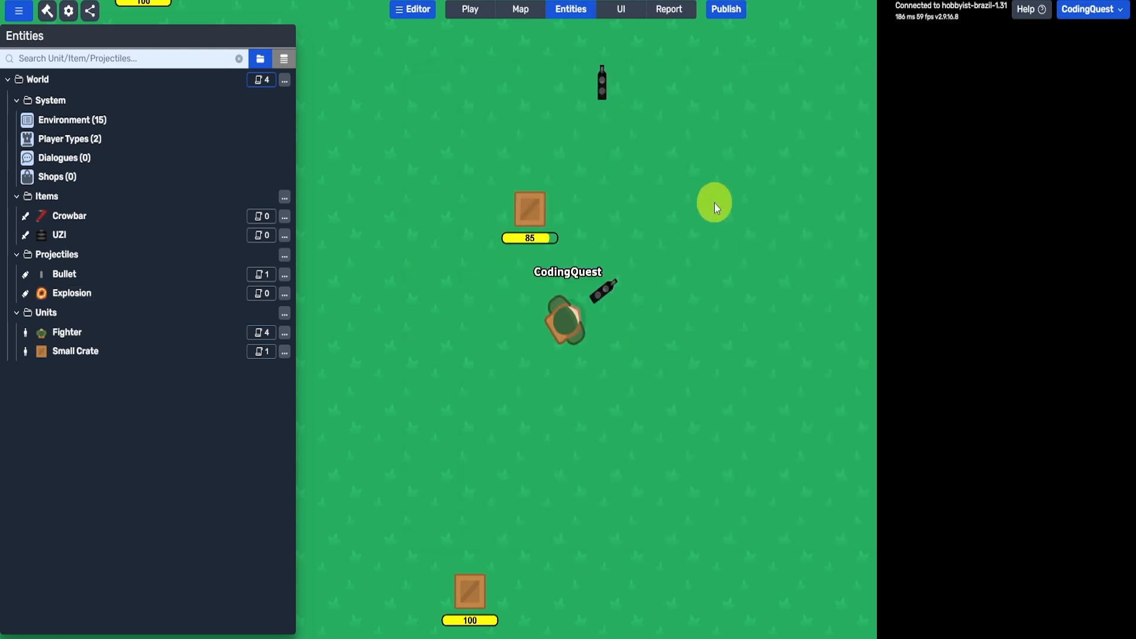
pyautogui.click(708, 163)
# - Return to the playtest and shoot the nearest crate to check how long the explosion lasts
pyautogui.click(471, 9)
pyautogui.click(515, 129)
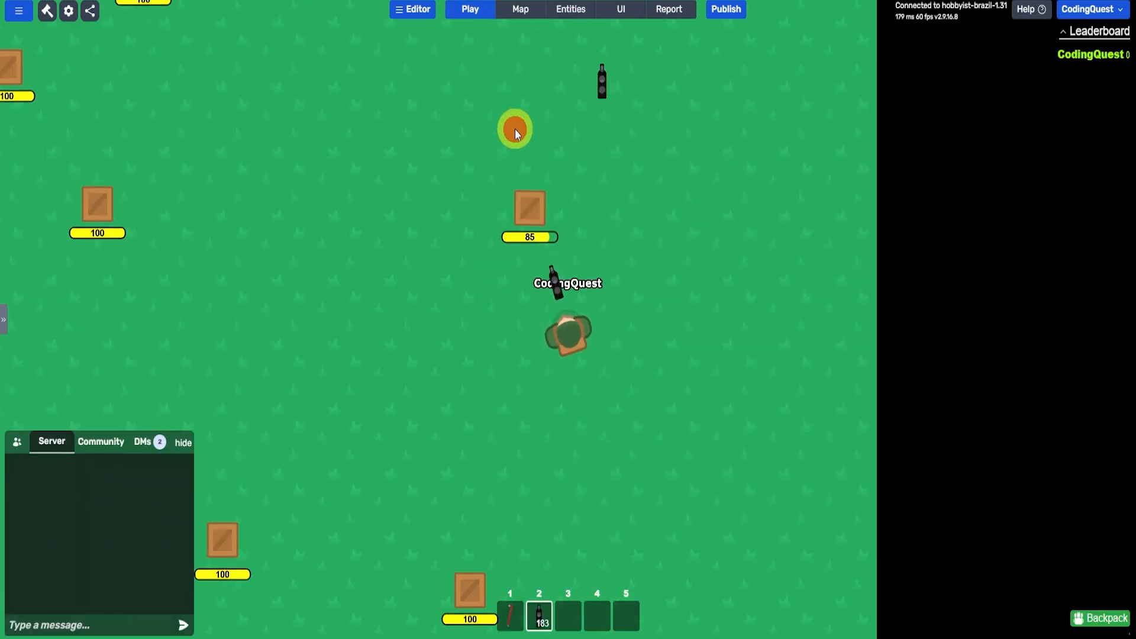
pyautogui.click(520, 143)
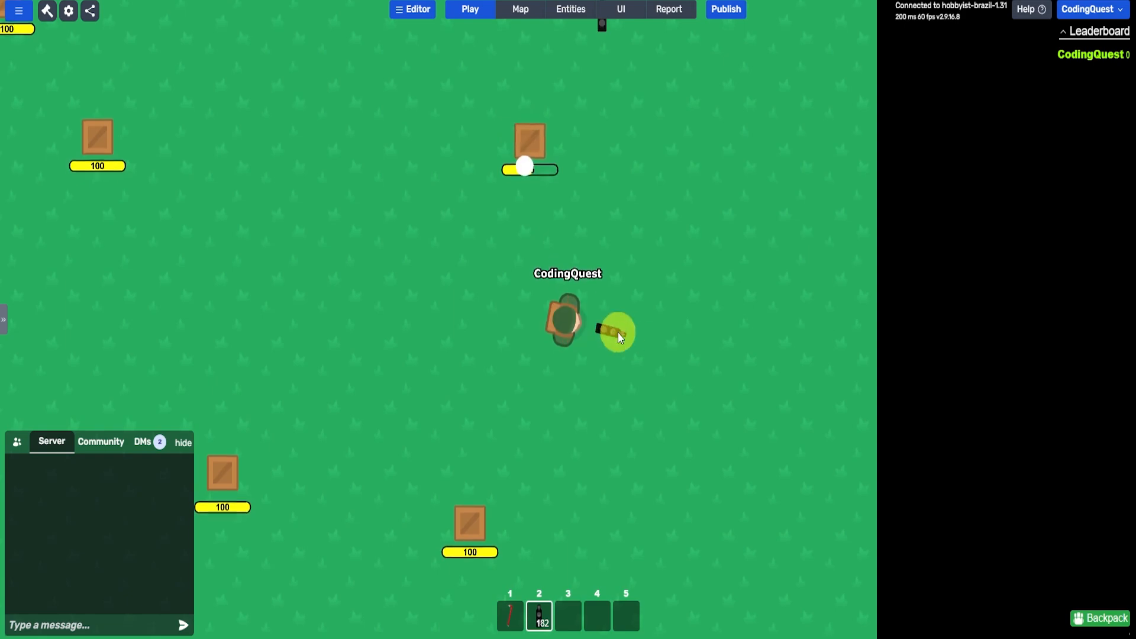
# - Republish the game and shoot the nearby crate with the UZI to test the shortened explosion
pyautogui.click(726, 9)
pyautogui.click(772, 415)
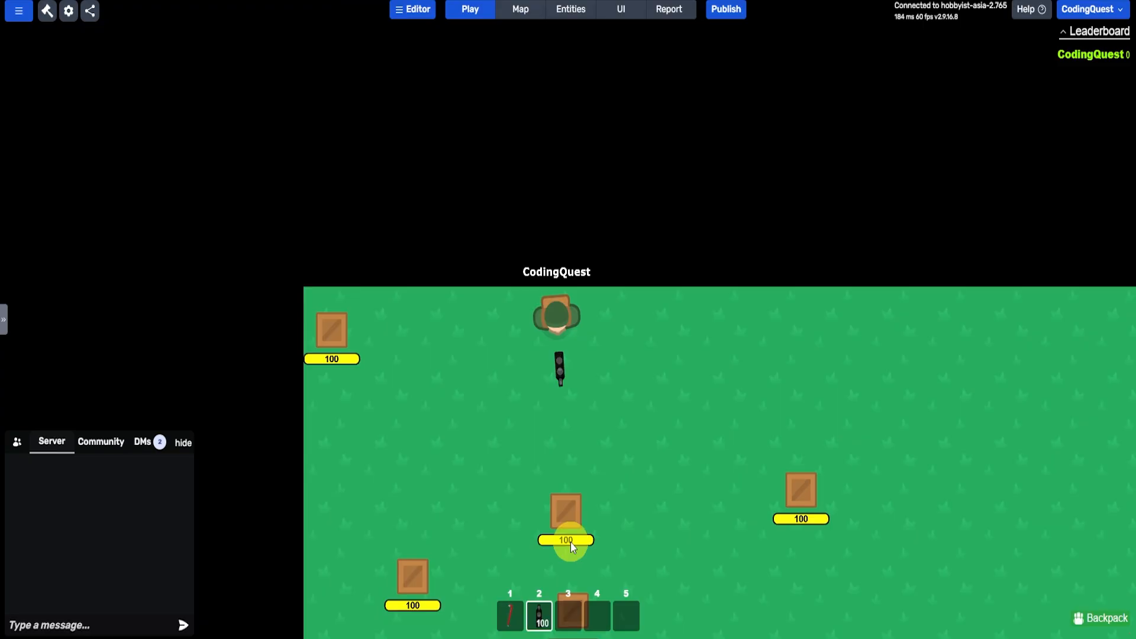
pyautogui.click(572, 537)
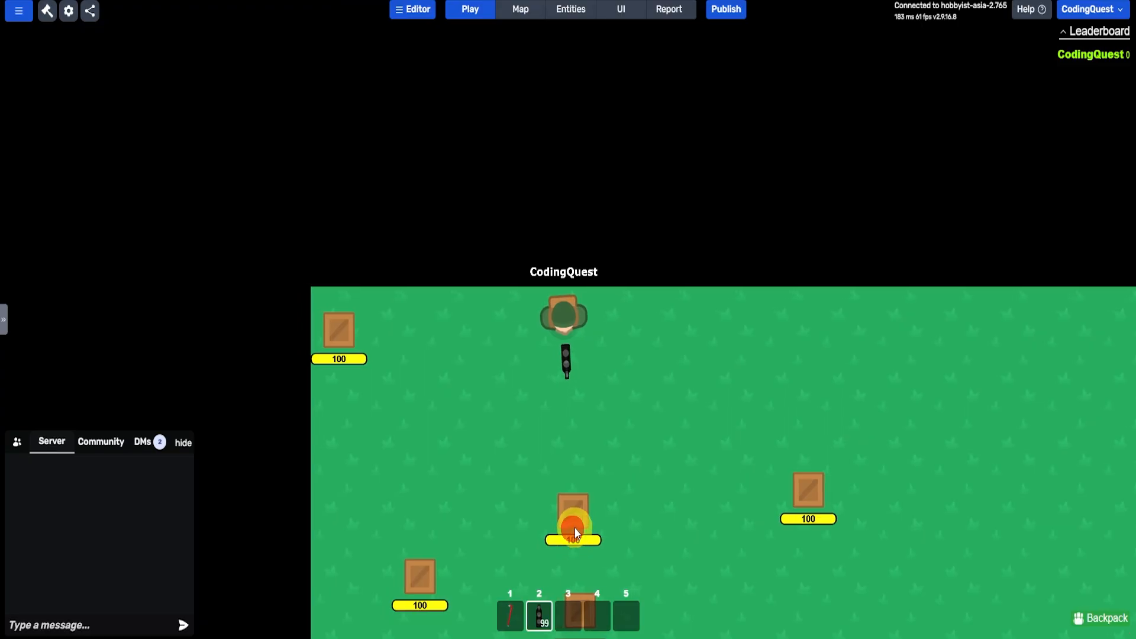
pyautogui.press('d')
pyautogui.press('s')
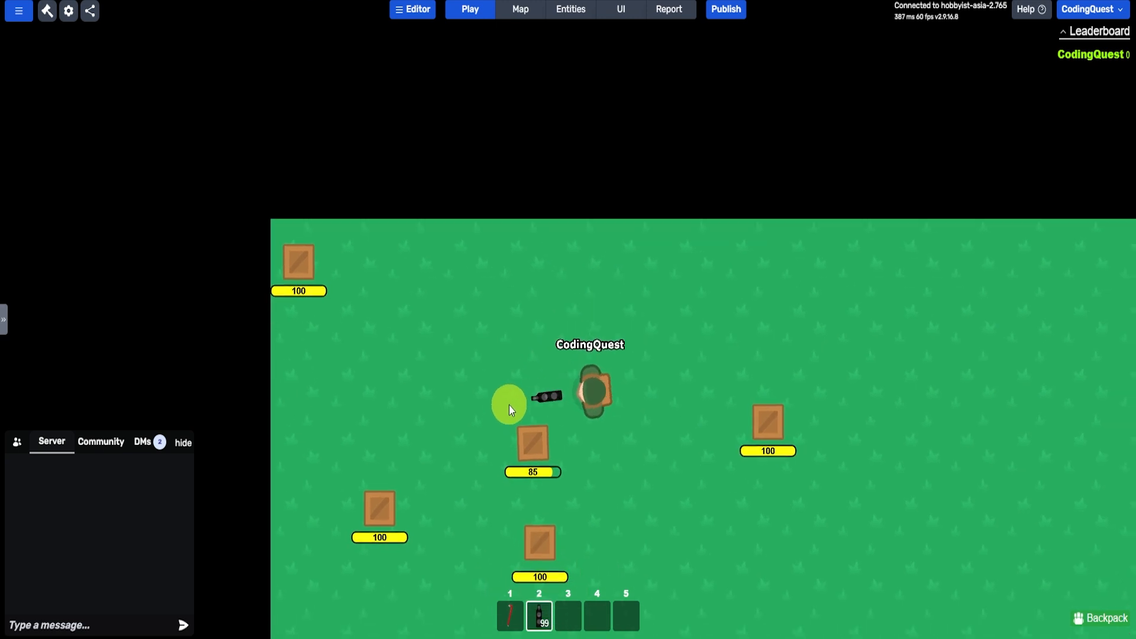
pyautogui.click(454, 285)
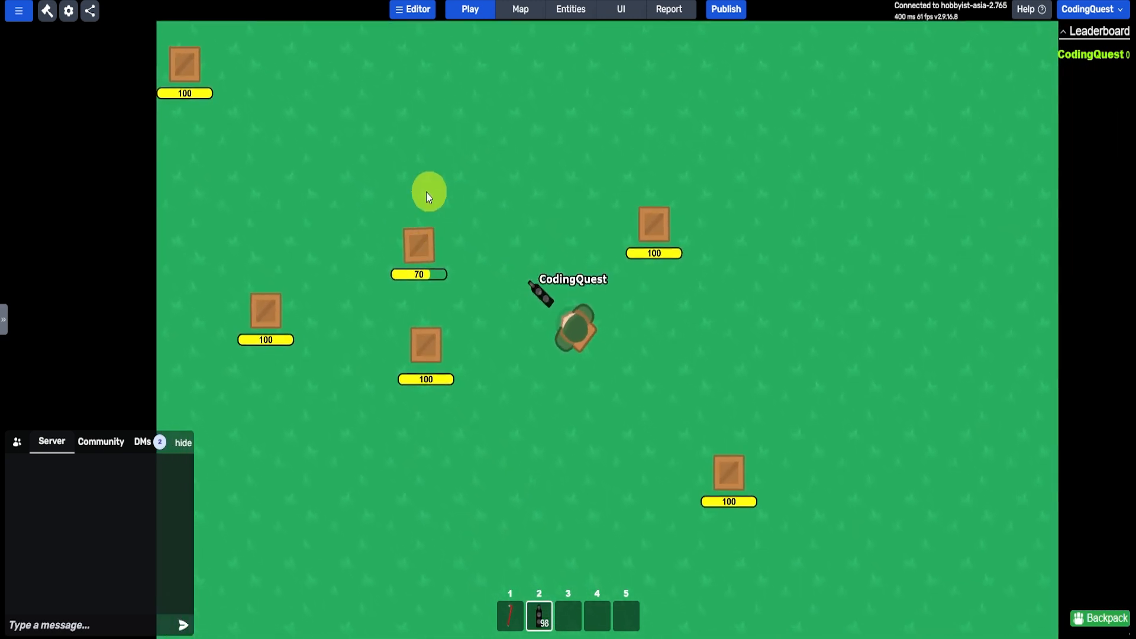
pyautogui.click(407, 232)
# - Review the Explosion projectile's life span setting and close its editor without changes
pyautogui.click(550, 23)
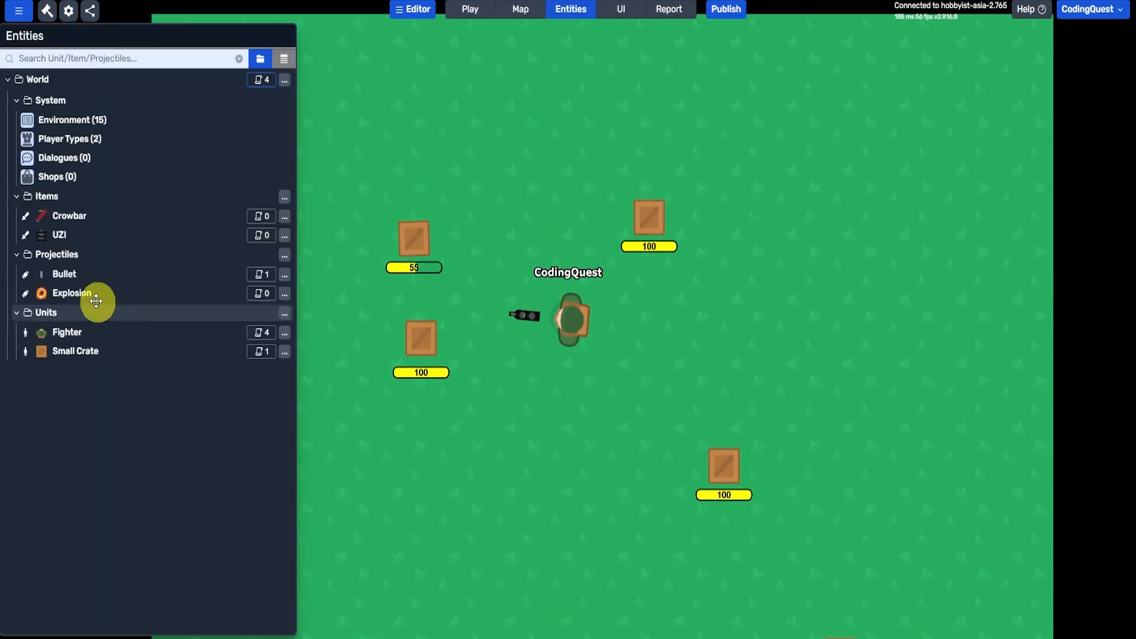
pyautogui.click(45, 293)
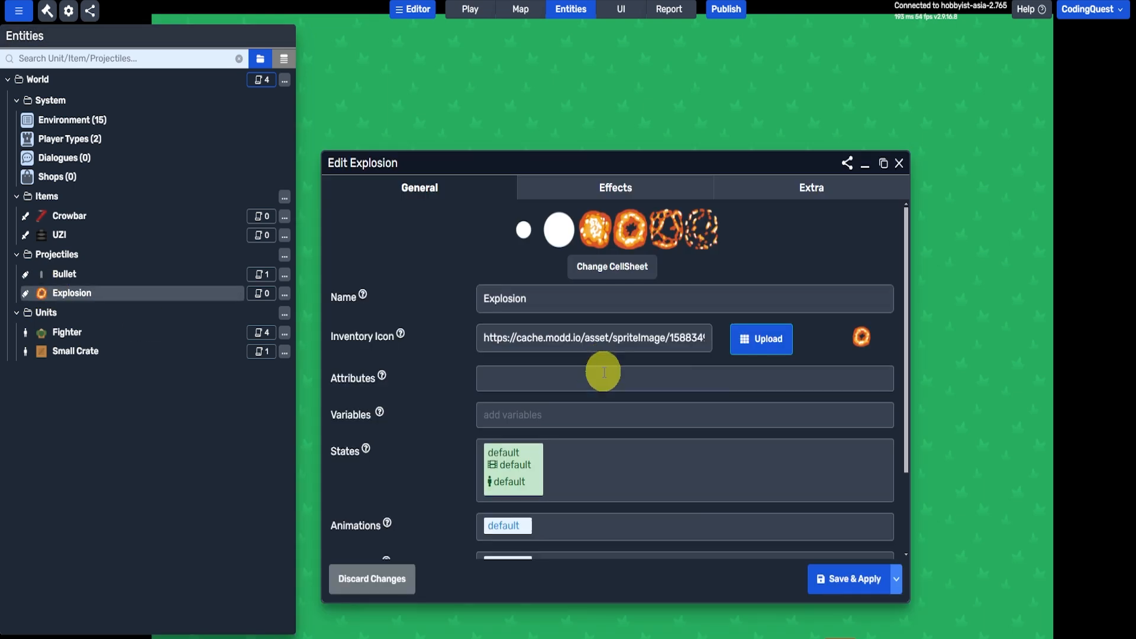
pyautogui.scroll(-2, 601, 371)
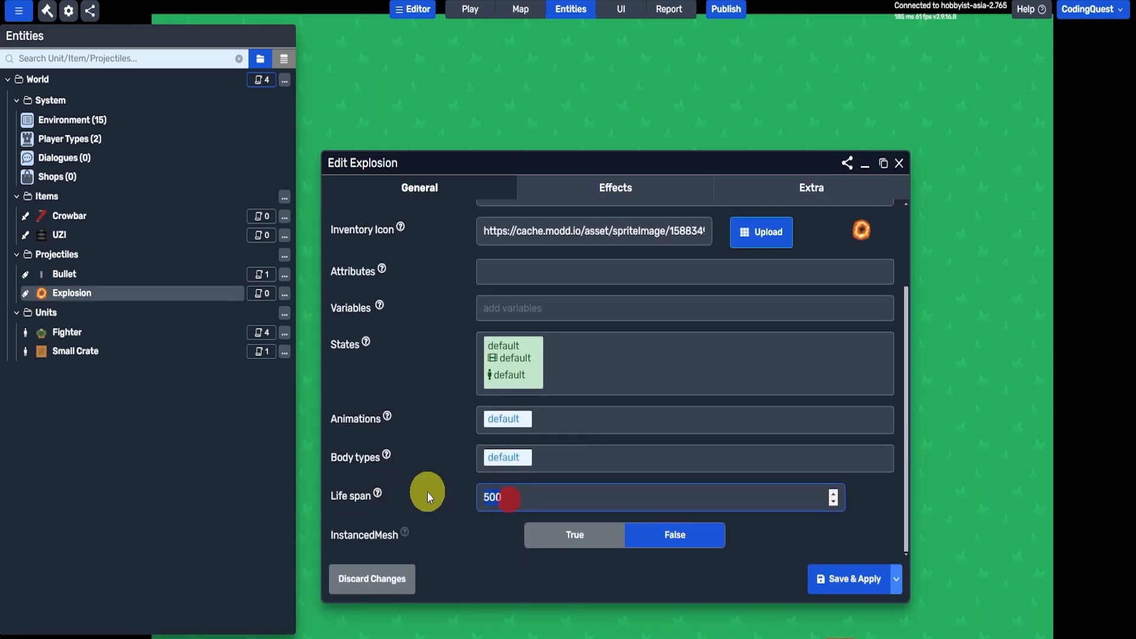
pyautogui.click(899, 162)
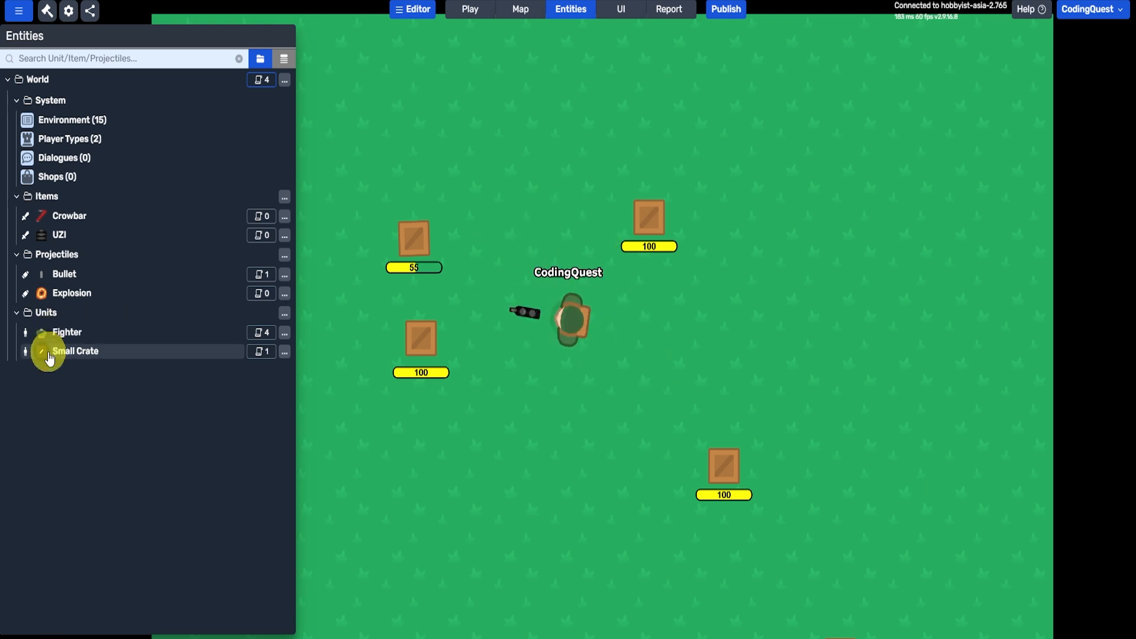
# - Return to the playtest and break the two adjacent crates with the crowbar to check their drops
pyautogui.click(488, 12)
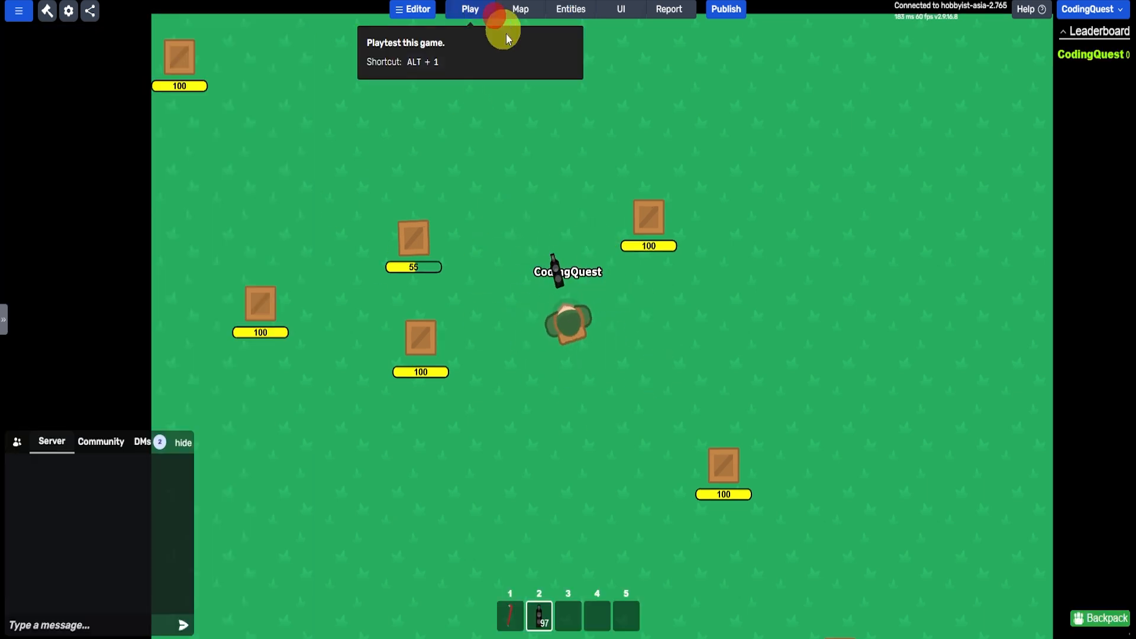
pyautogui.press('a')
pyautogui.press('w')
pyautogui.click(427, 319)
pyautogui.click(470, 256)
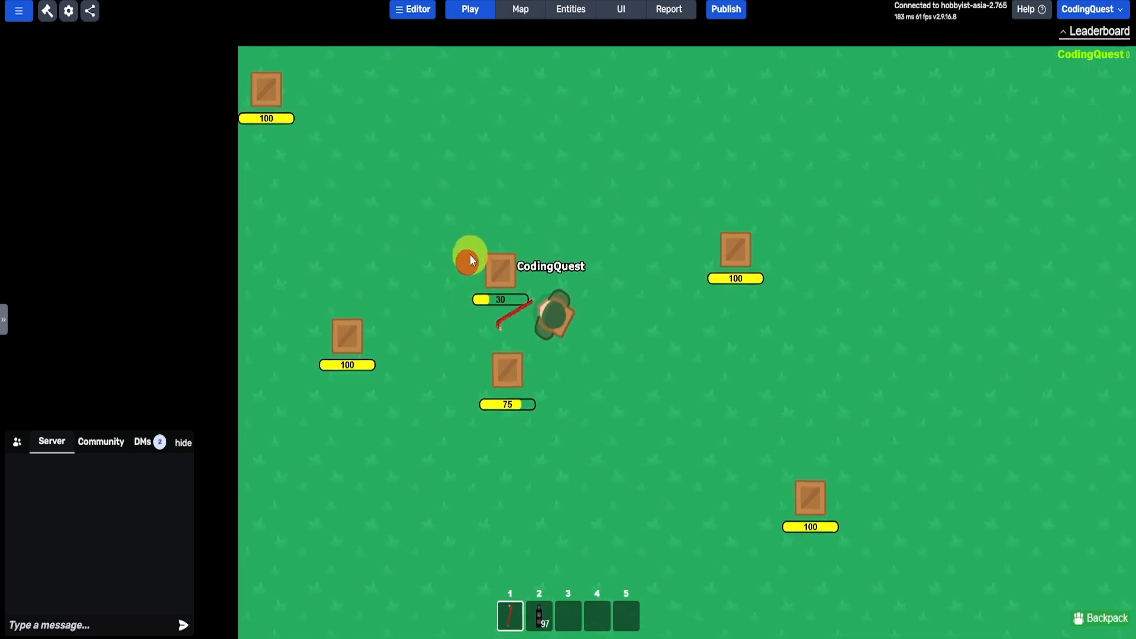
pyautogui.click(473, 286)
pyautogui.click(503, 343)
pyautogui.press('a')
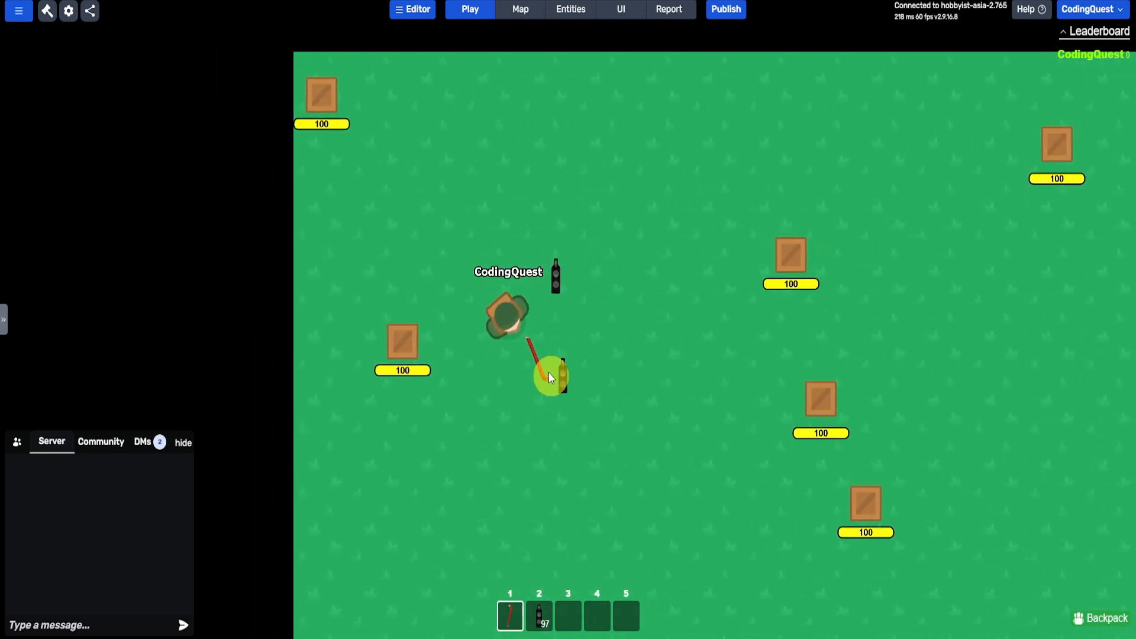
# - Break the next crate toward the map's west side with the crowbar to check its drop
pyautogui.press('s')
pyautogui.click(433, 298)
pyautogui.click(449, 266)
pyautogui.click(482, 264)
pyautogui.click(489, 287)
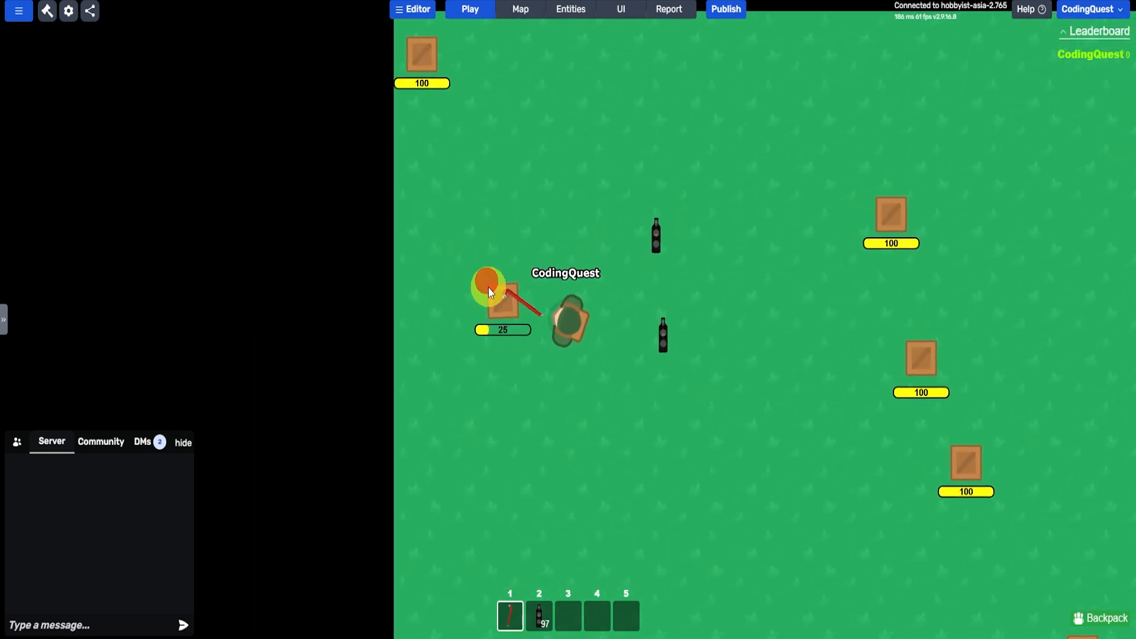
pyautogui.click(490, 291)
# - Walk to the crate in the map's northwest corner and break it with the crowbar
pyautogui.press('w')
pyautogui.press('a')
pyautogui.click(432, 147)
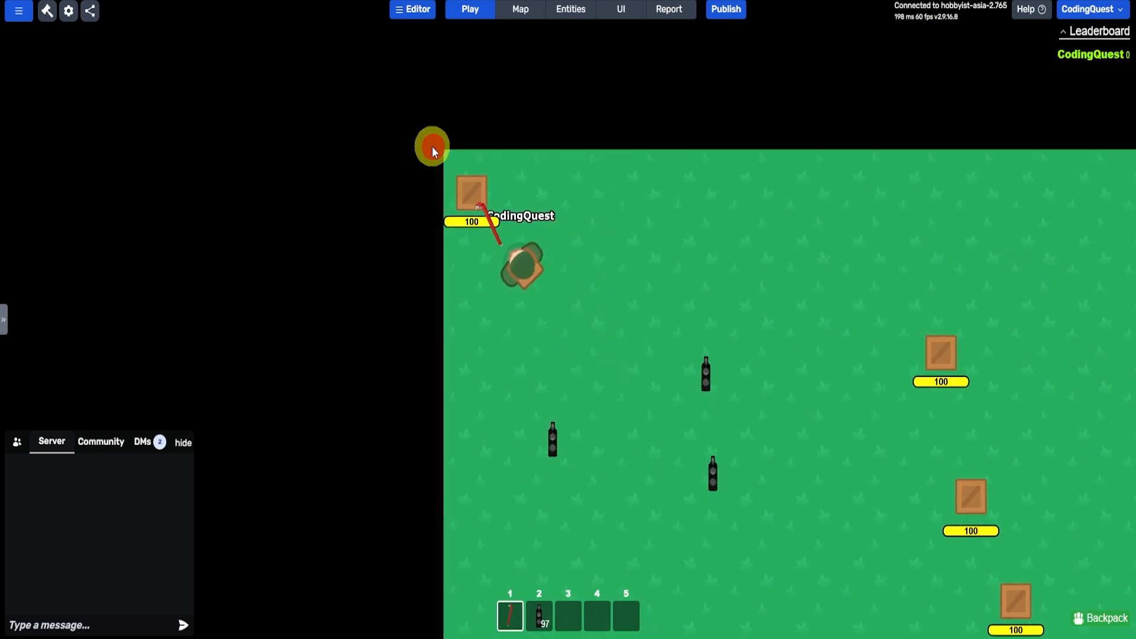
pyautogui.click(500, 188)
pyautogui.click(537, 195)
pyautogui.click(576, 192)
pyautogui.press('s')
pyautogui.click(567, 176)
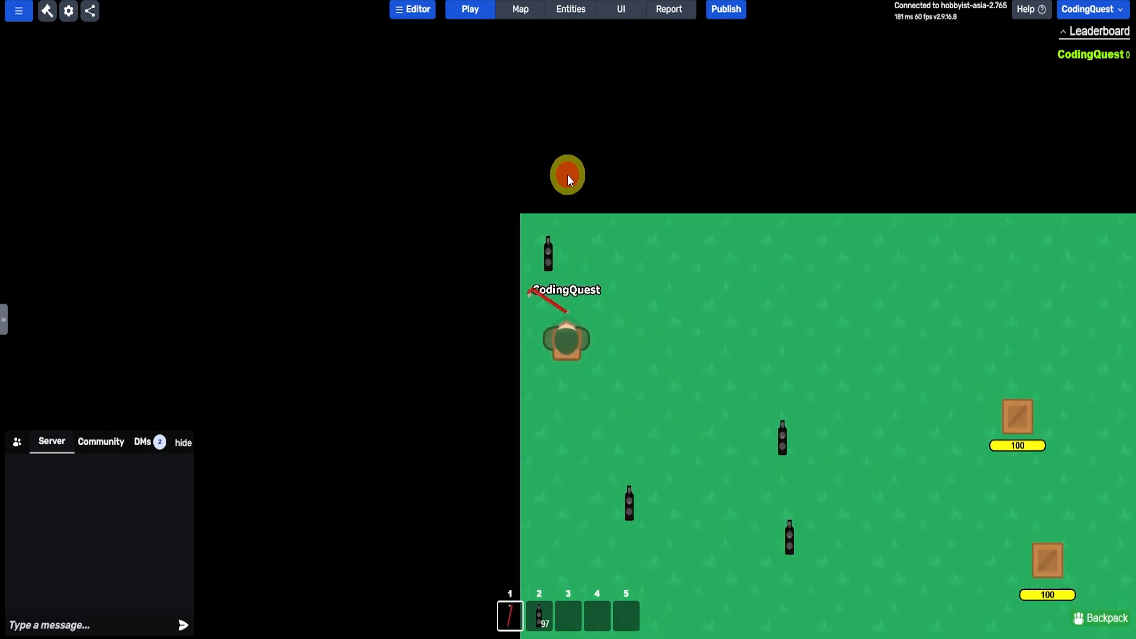
# - Walk south along the map's west edge and break the crate there with the crowbar
pyautogui.press('s')
pyautogui.click(523, 506)
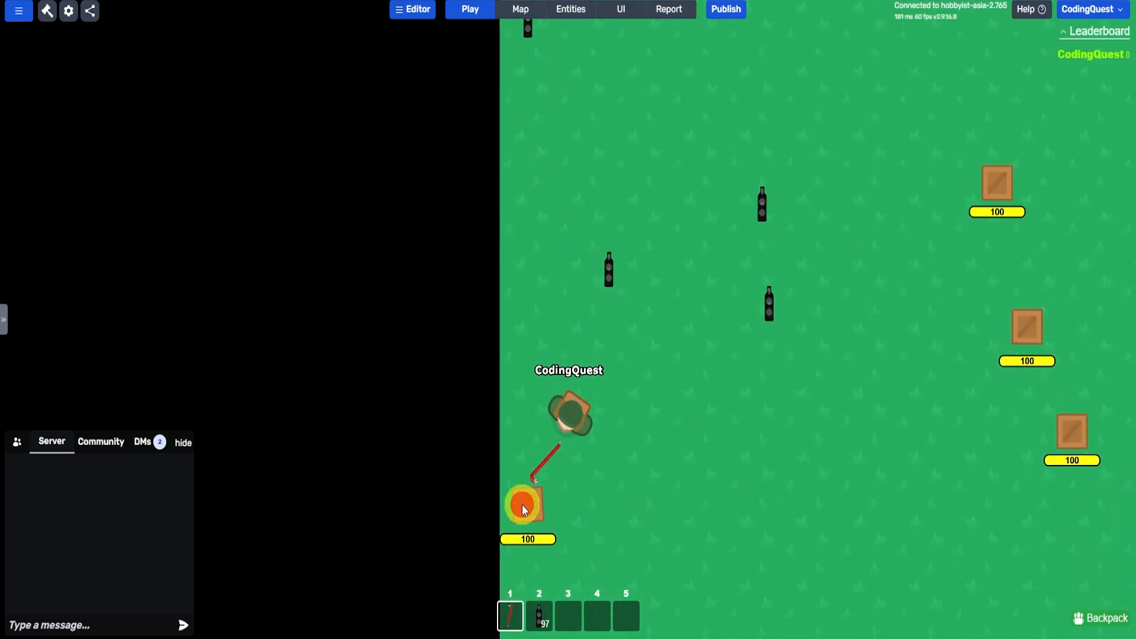
pyautogui.click(531, 371)
pyautogui.click(528, 386)
pyautogui.click(528, 386)
pyautogui.click(528, 386)
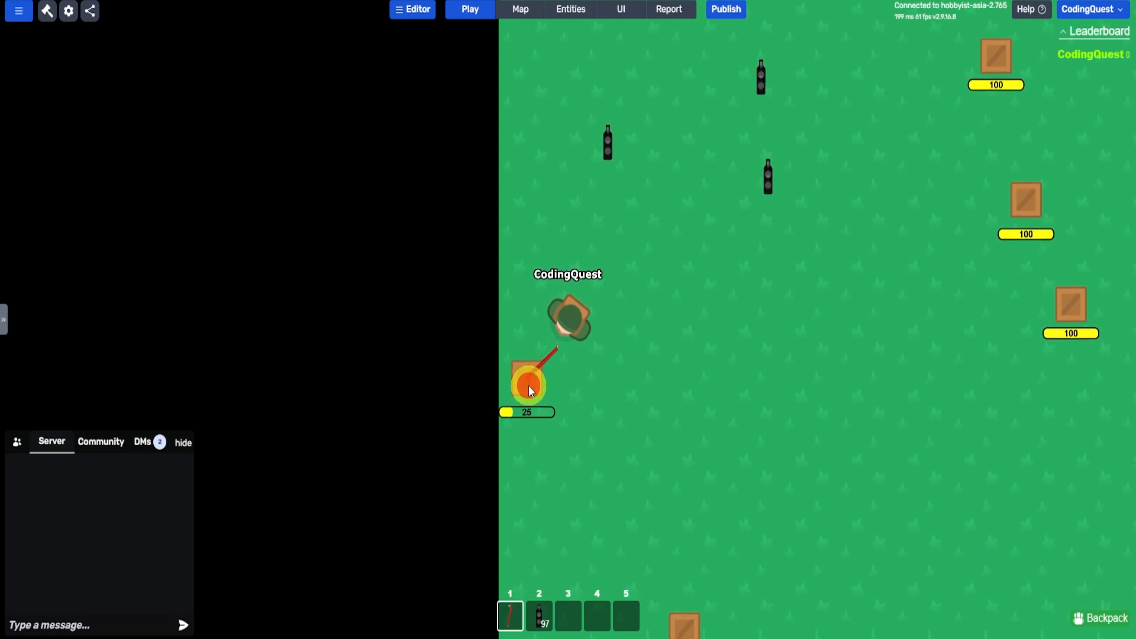
pyautogui.click(432, 444)
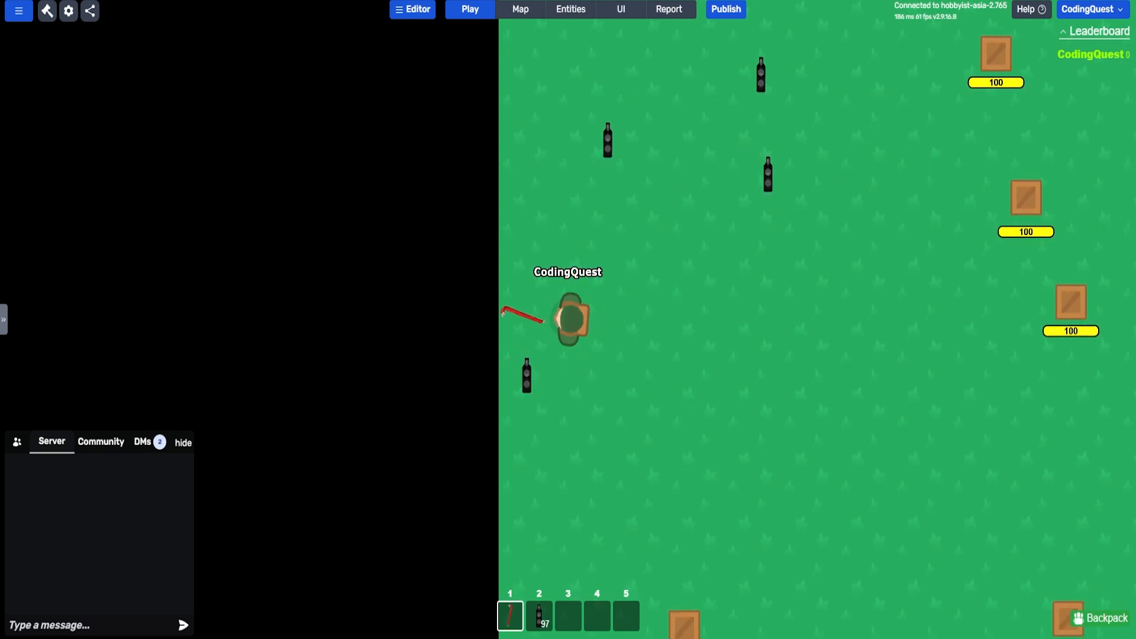